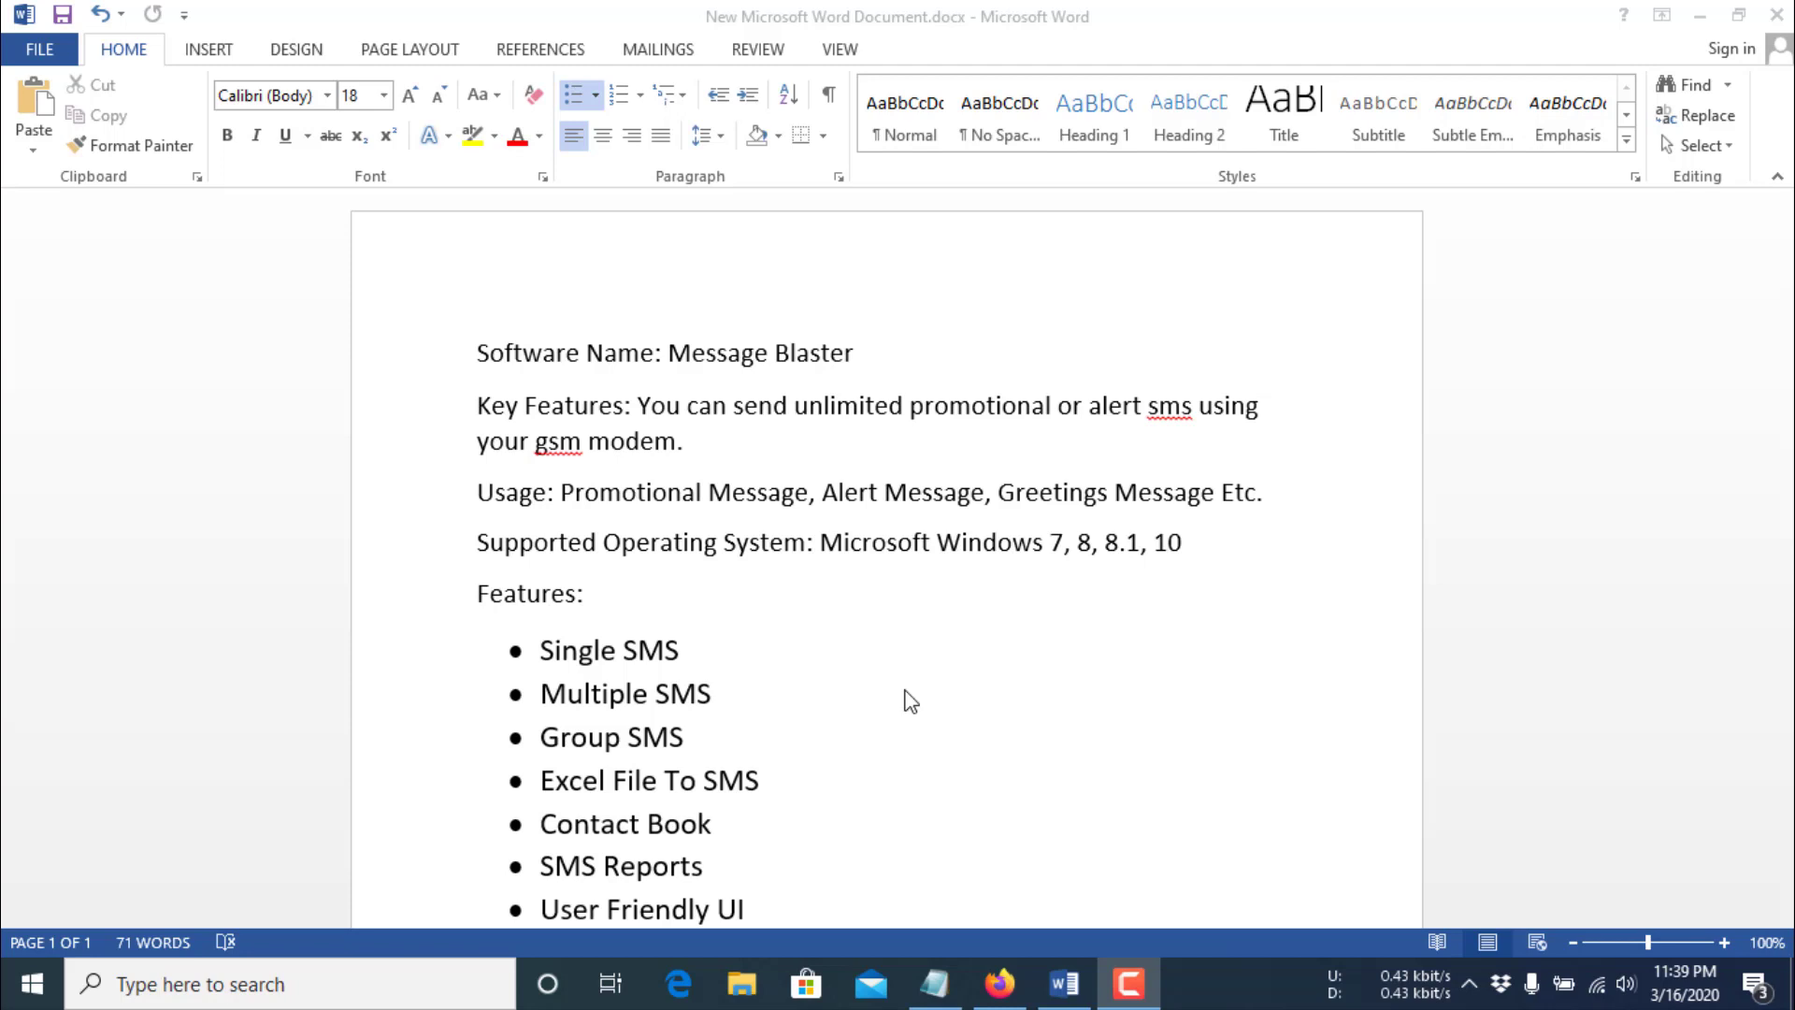
- Review the Word feature list down to Data Backup Restore, then minimize Word
scroll(910, 702, down, 1)
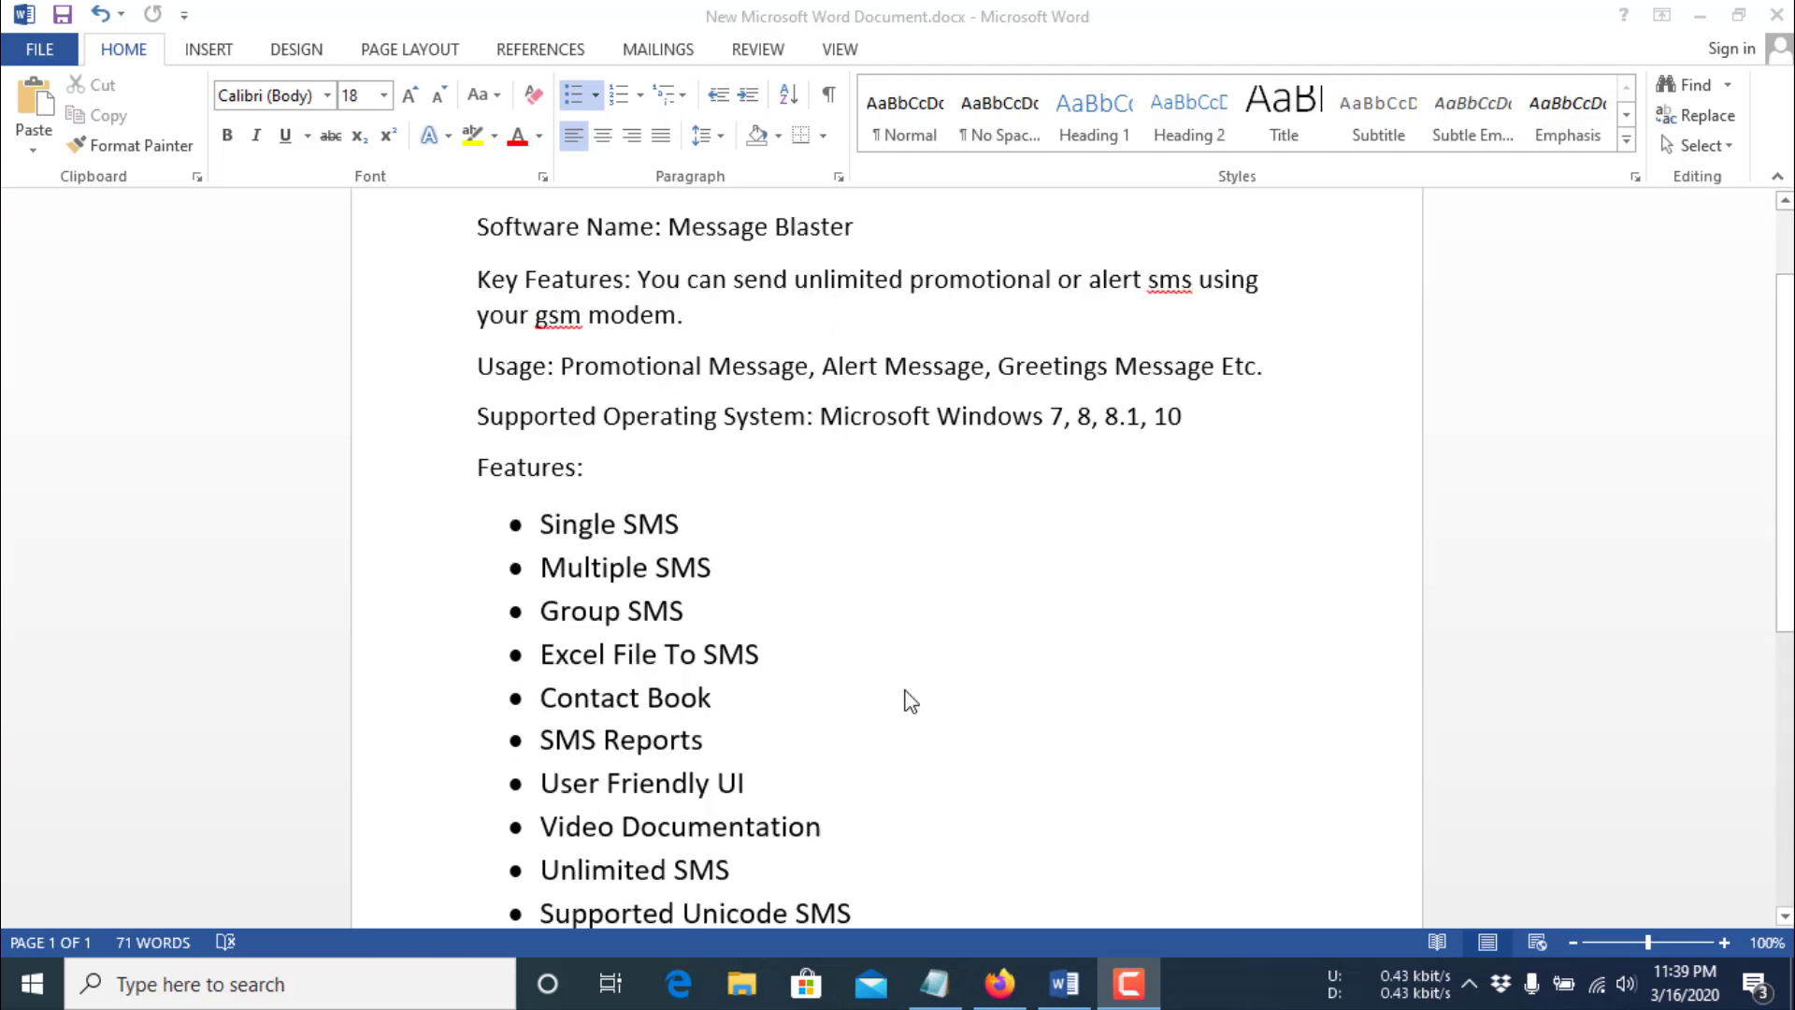
scroll(909, 701, down, 1)
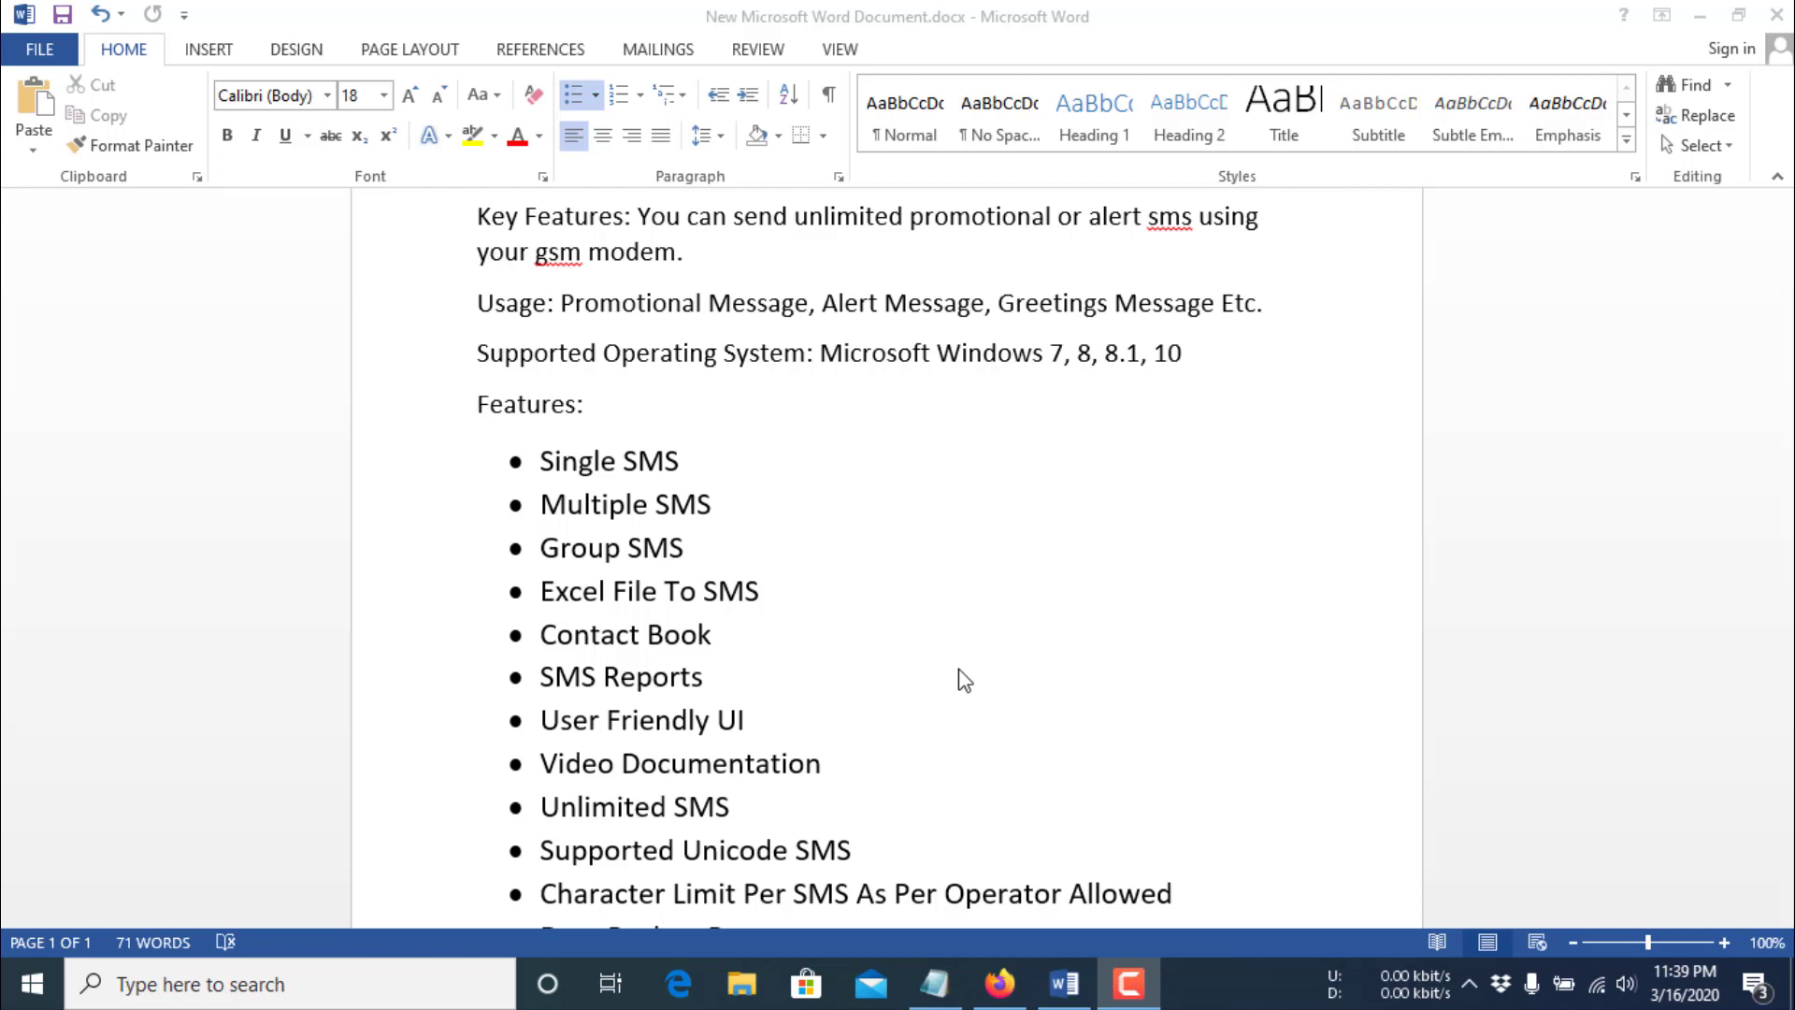
scroll(964, 680, down, 1)
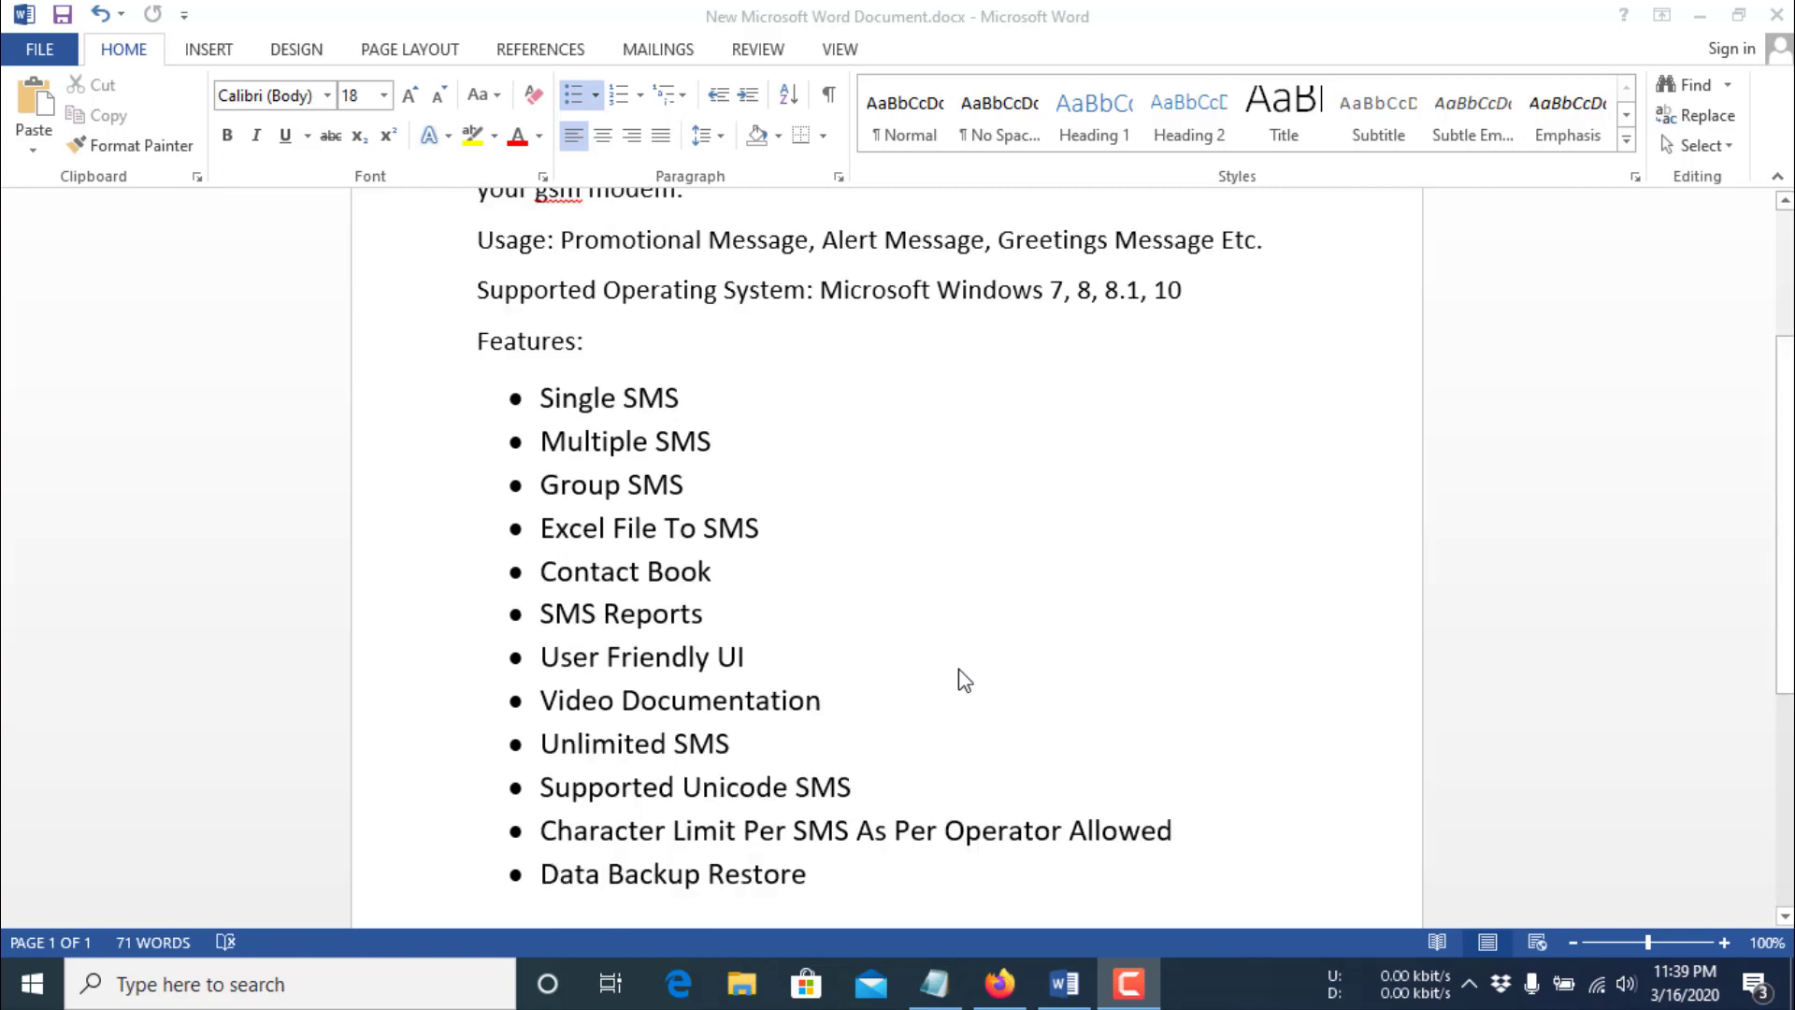
scroll(964, 680, down, 1)
scroll(971, 702, down, 1)
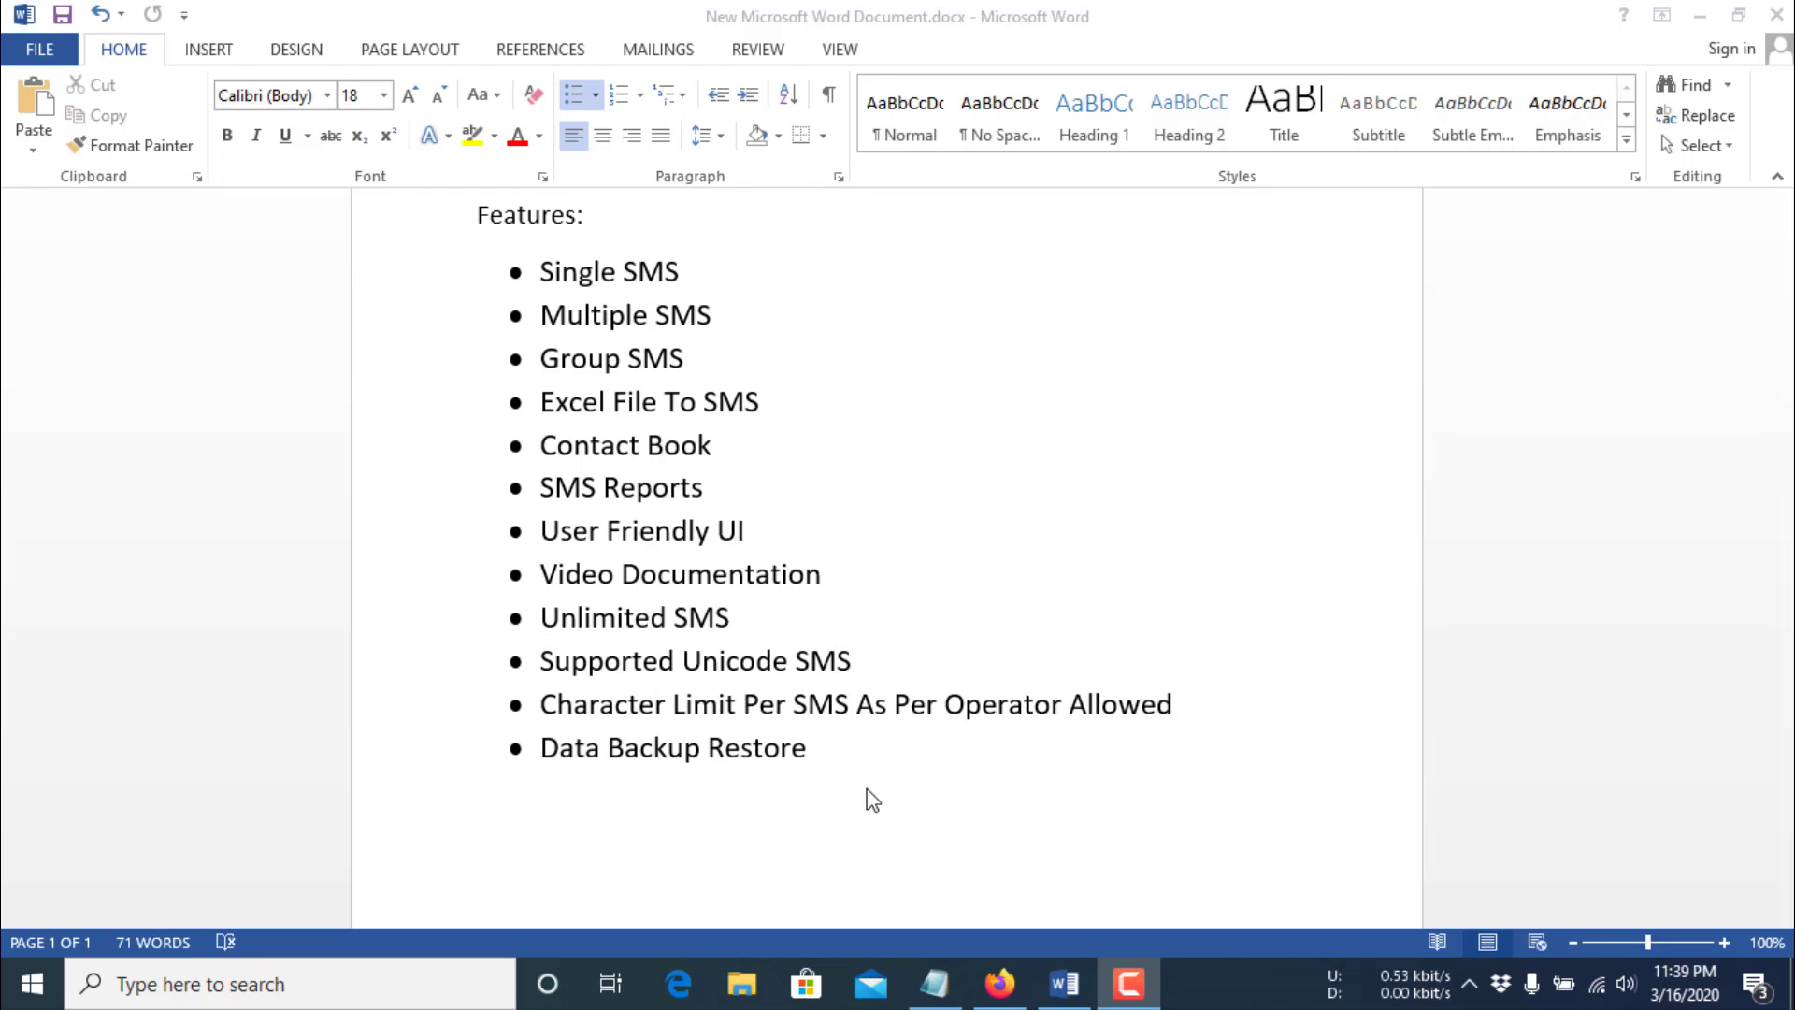
scroll(873, 801, up, 1)
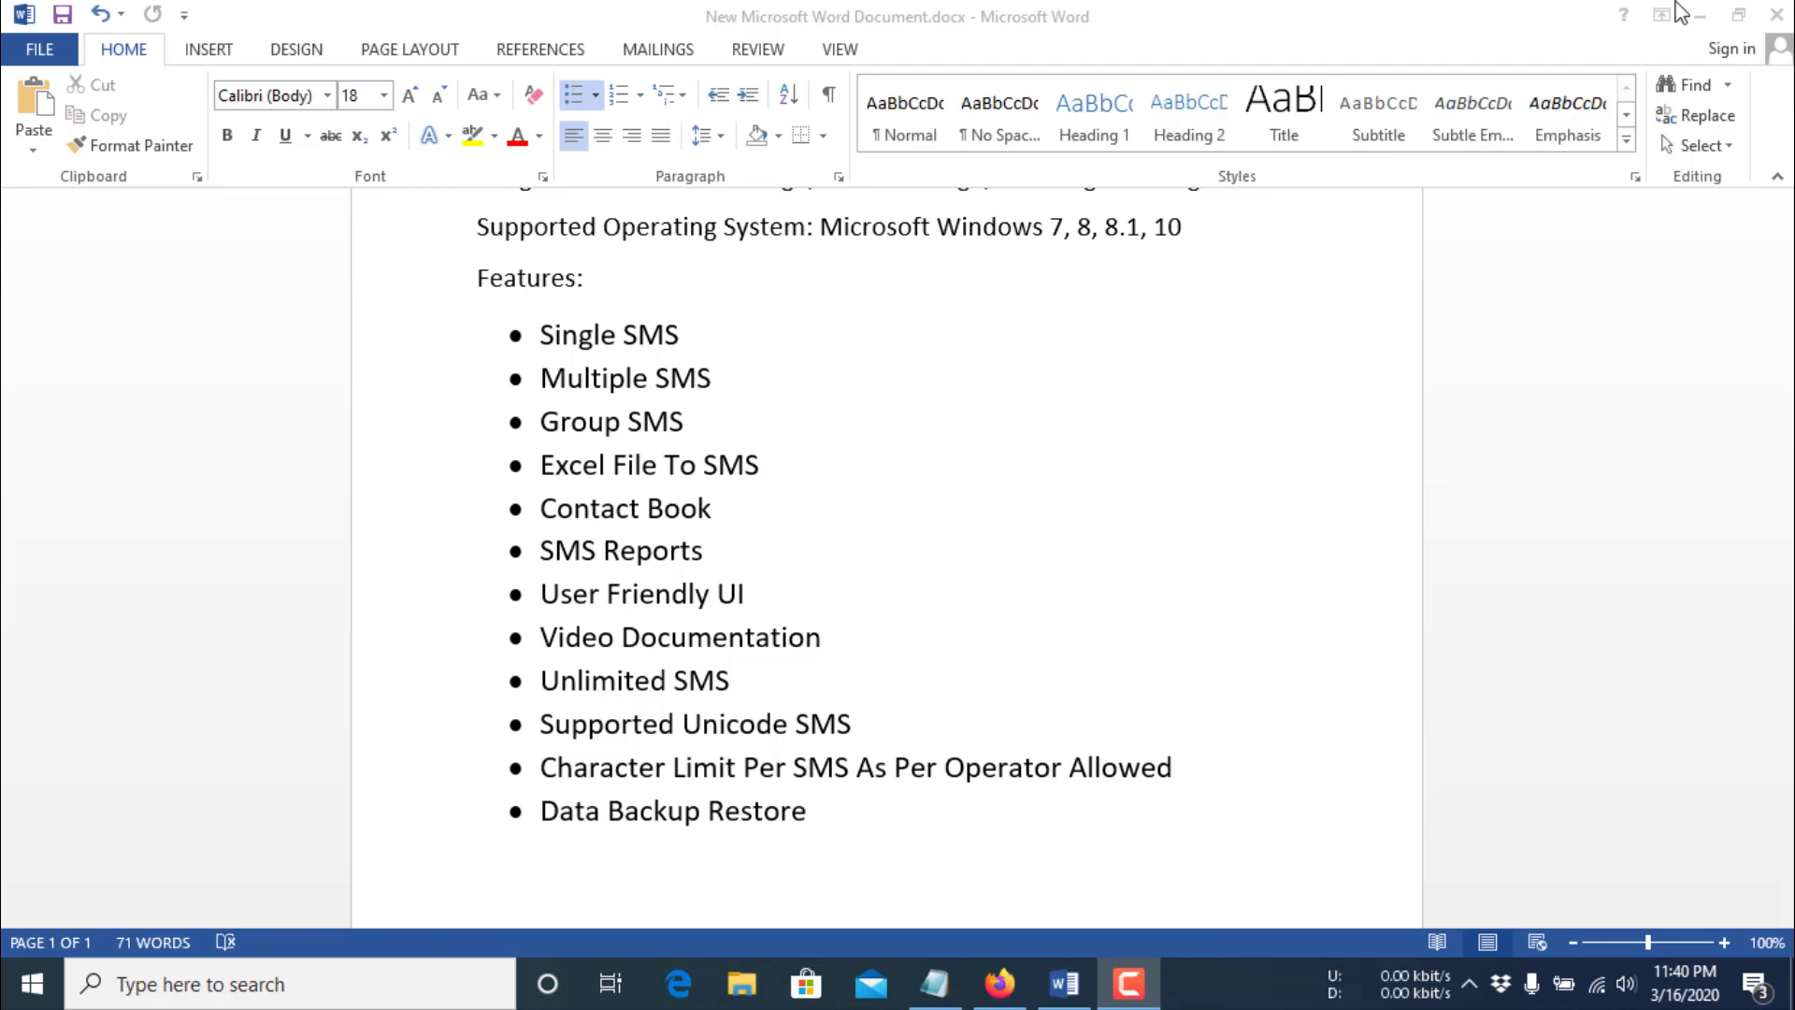
click(1703, 21)
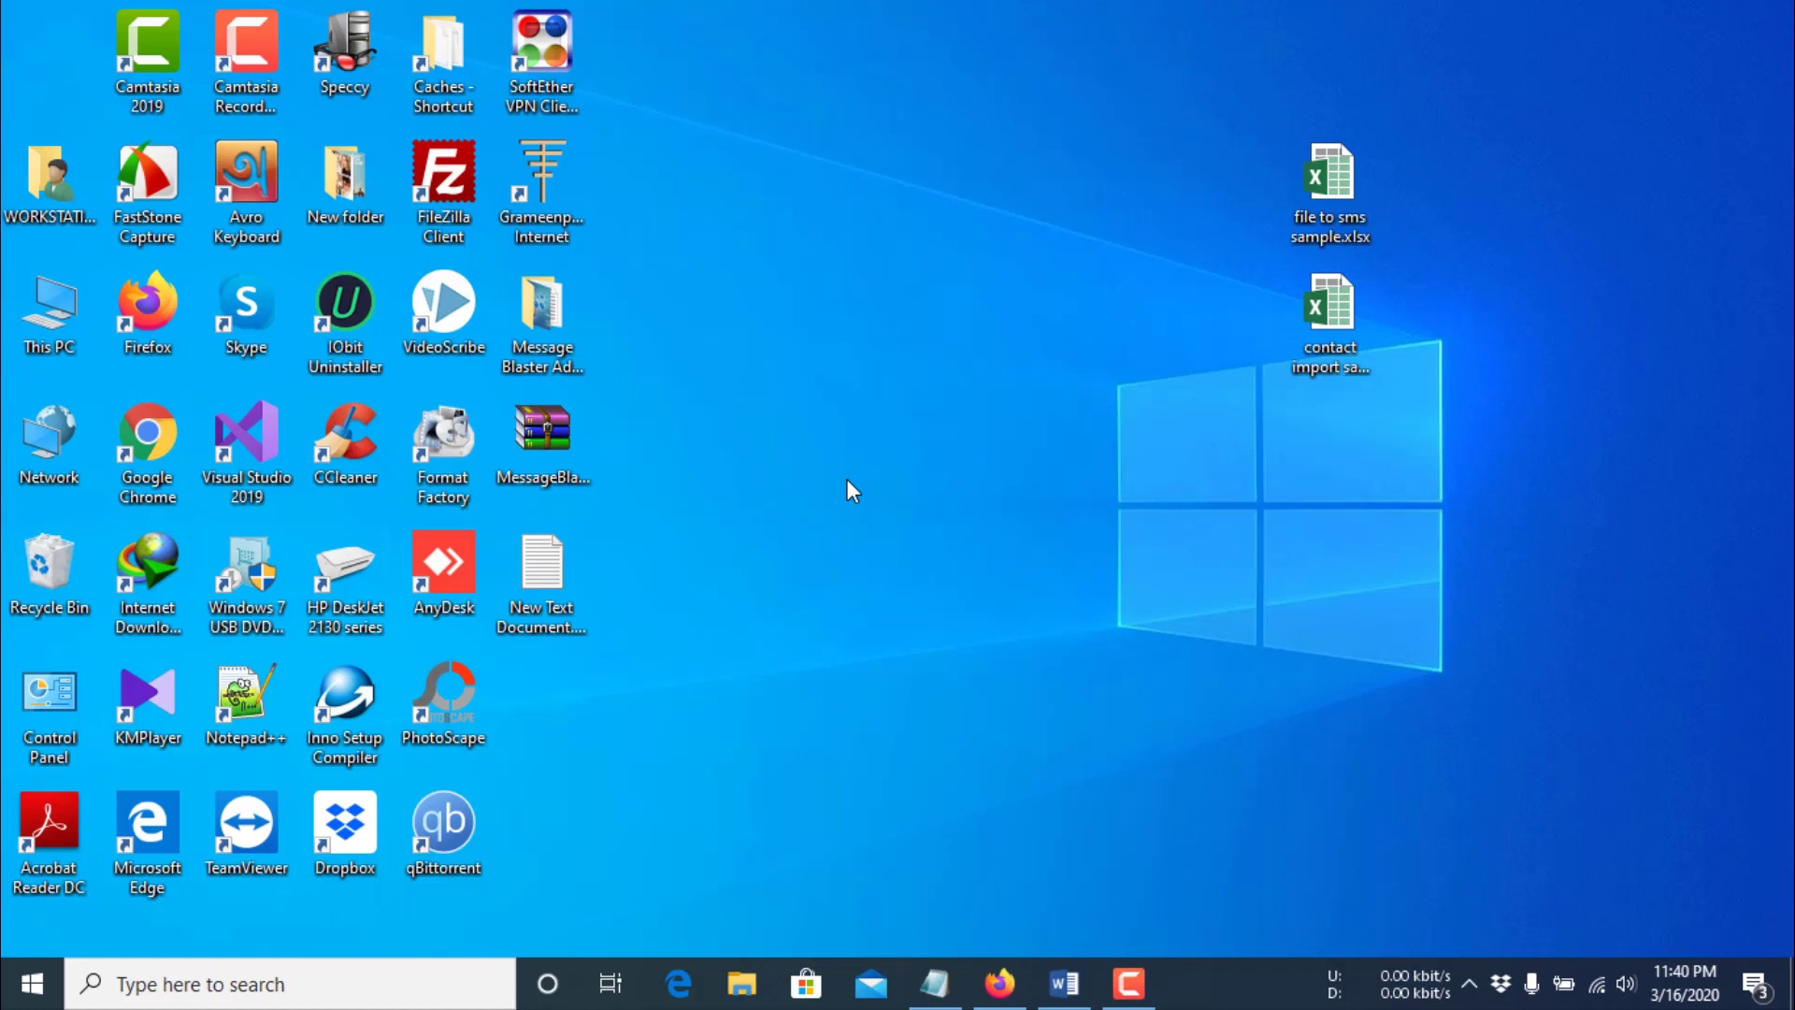
- Open the MessageBlaster folder in MessageBlaster.zip, copy the ReadMe.txt password, and select setup.exe
double_click(546, 449)
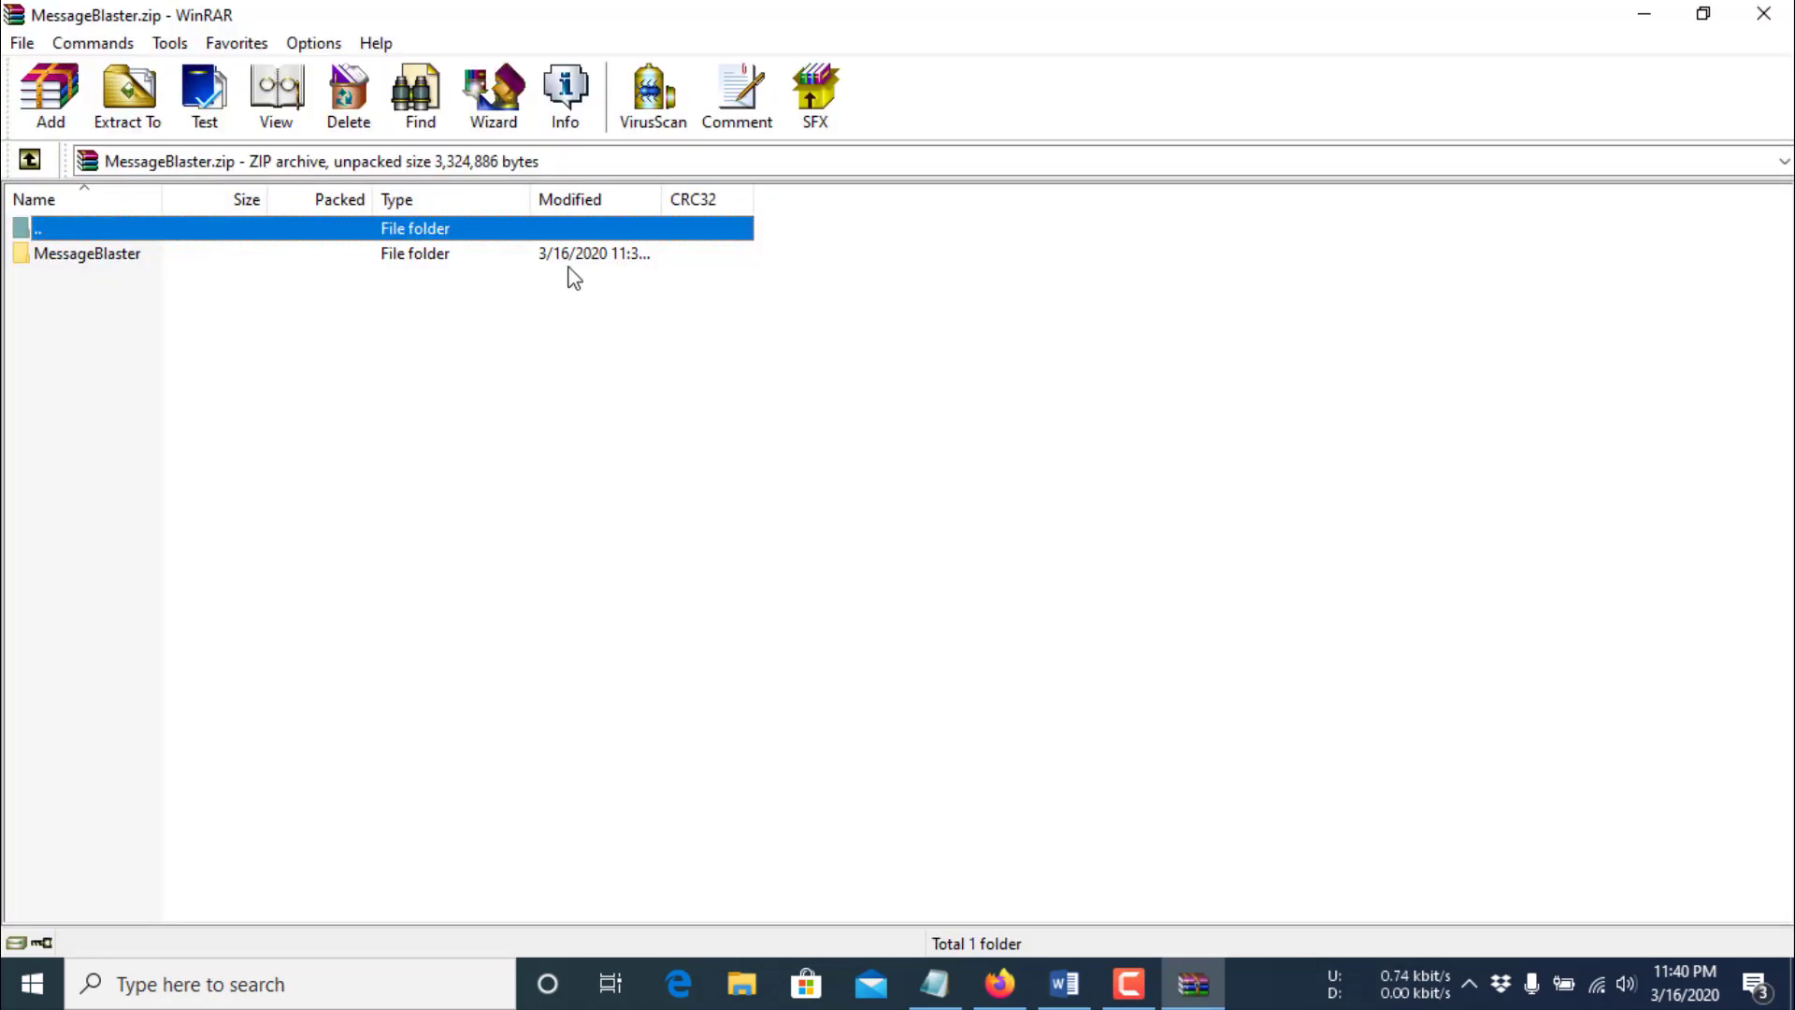
double_click(571, 260)
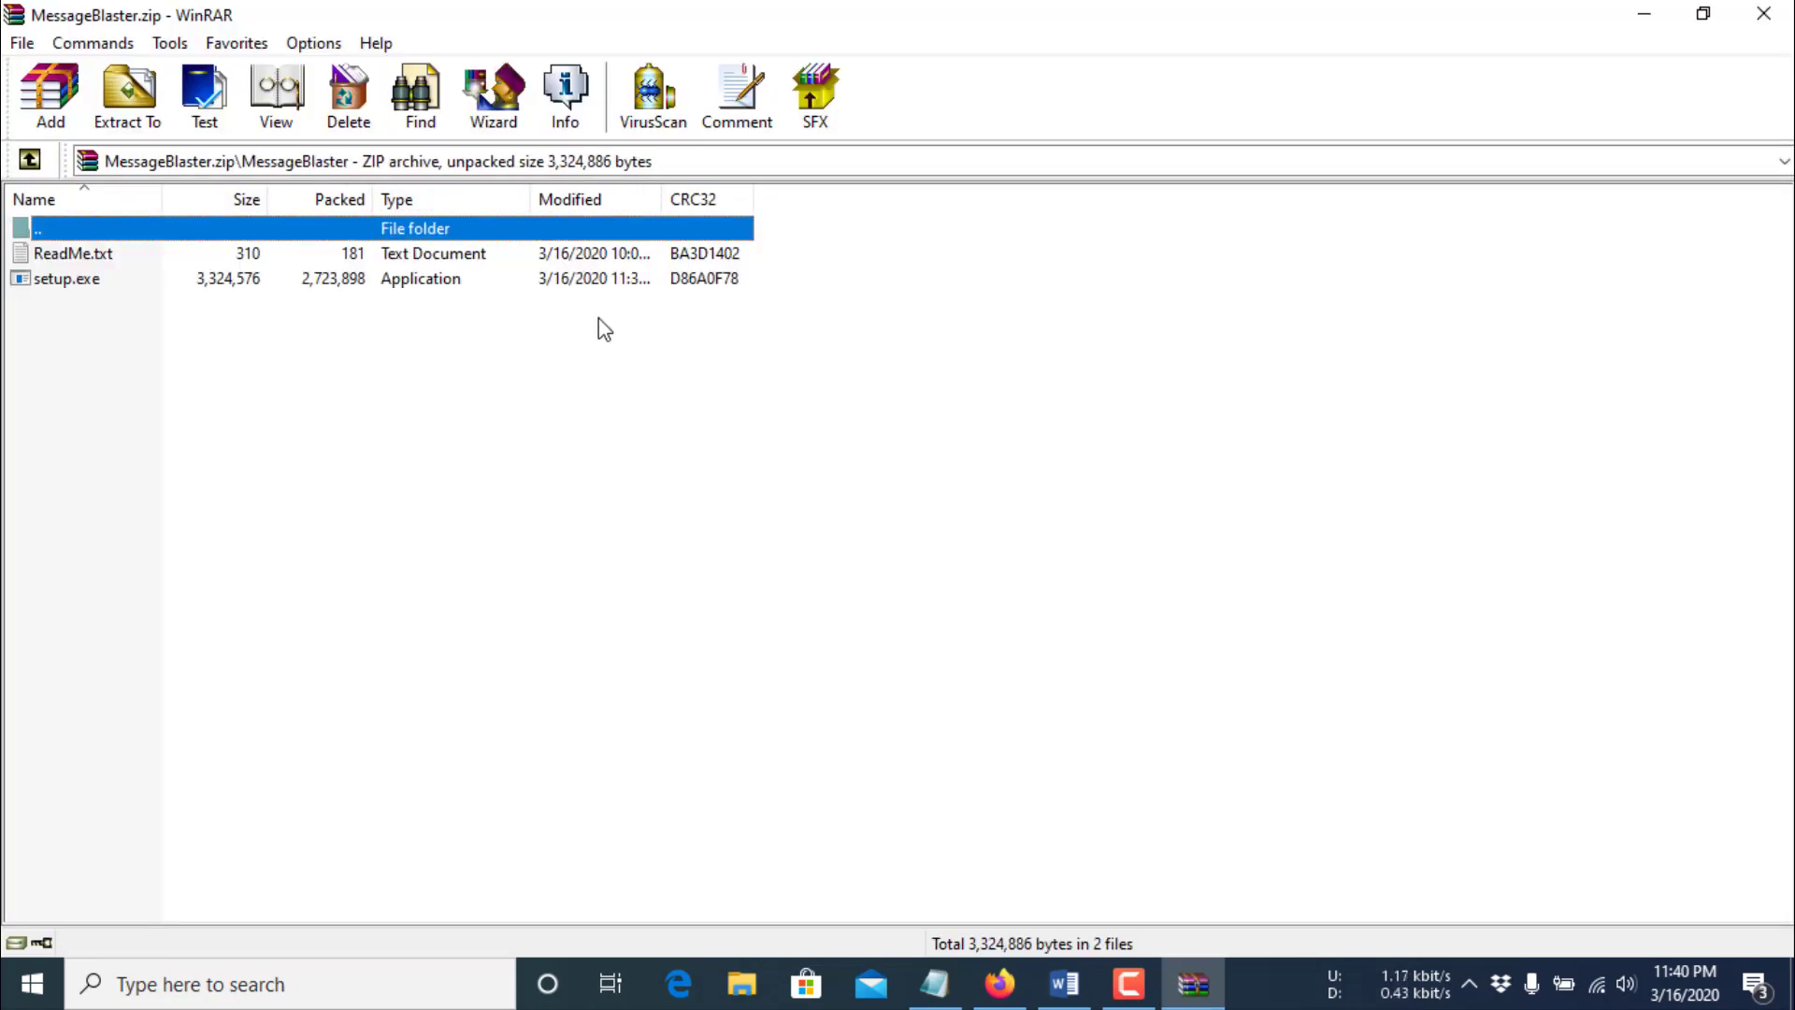
double_click(446, 256)
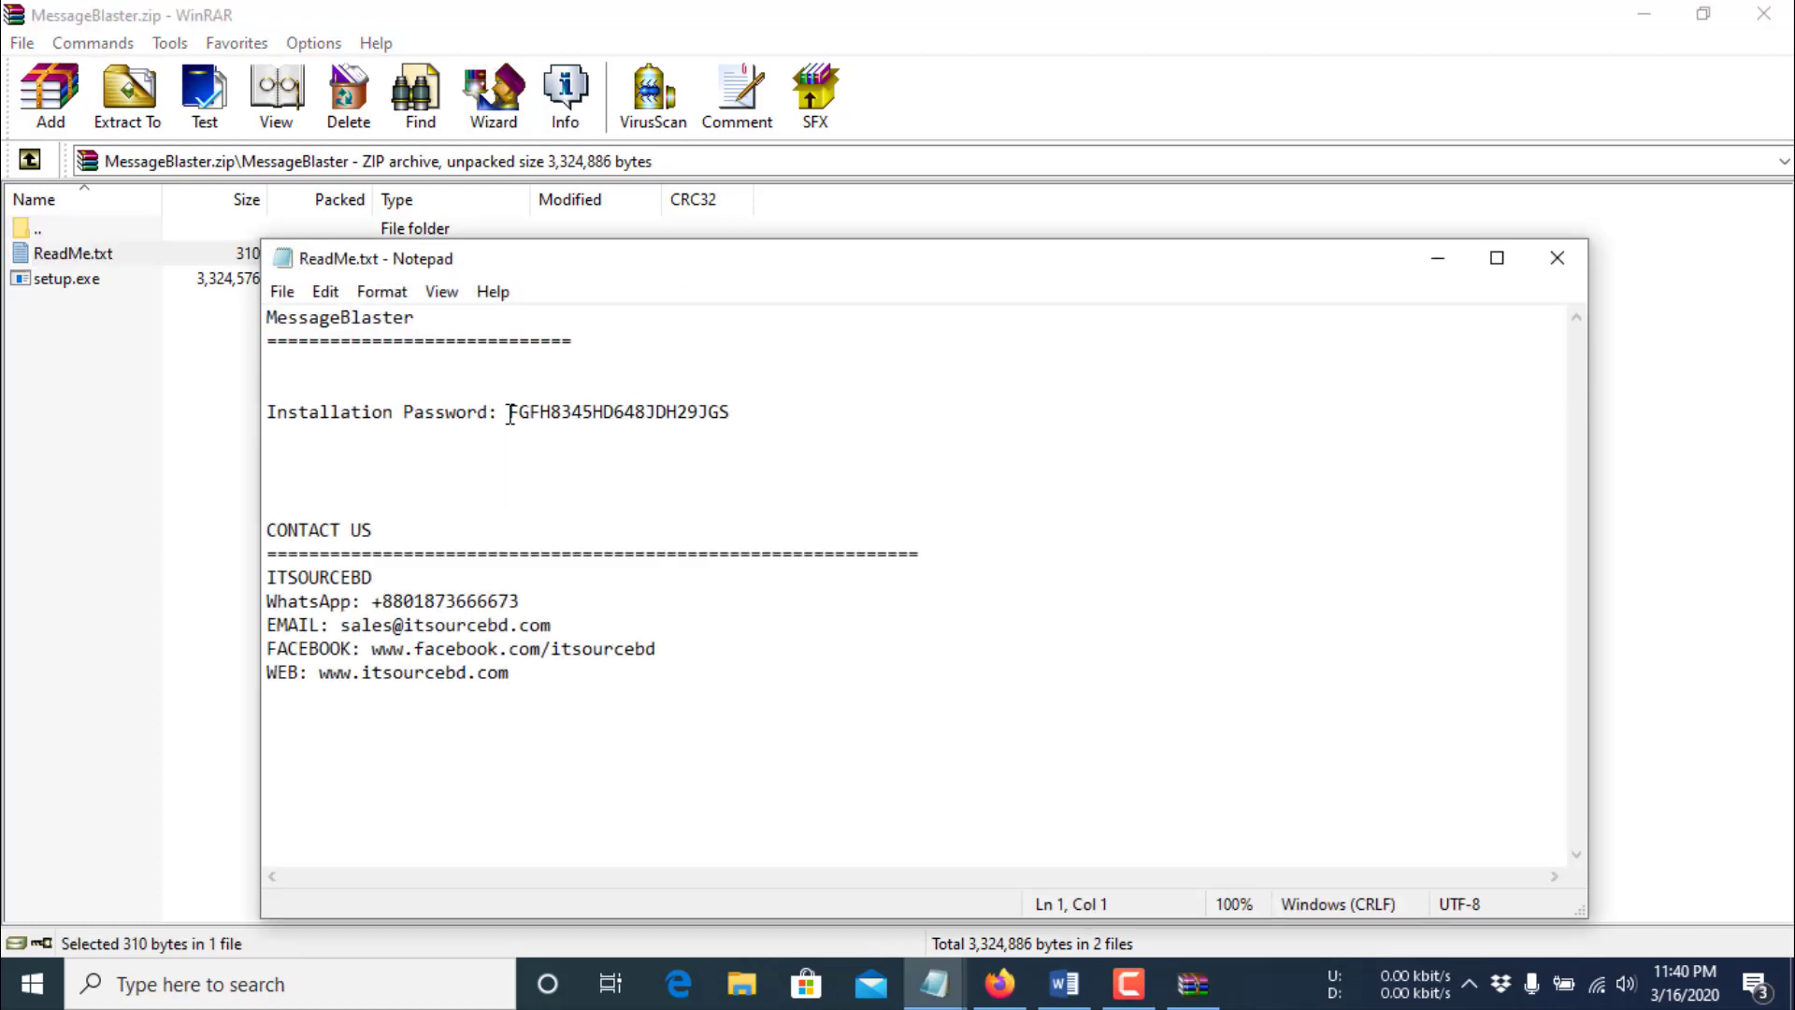
double_click(530, 414)
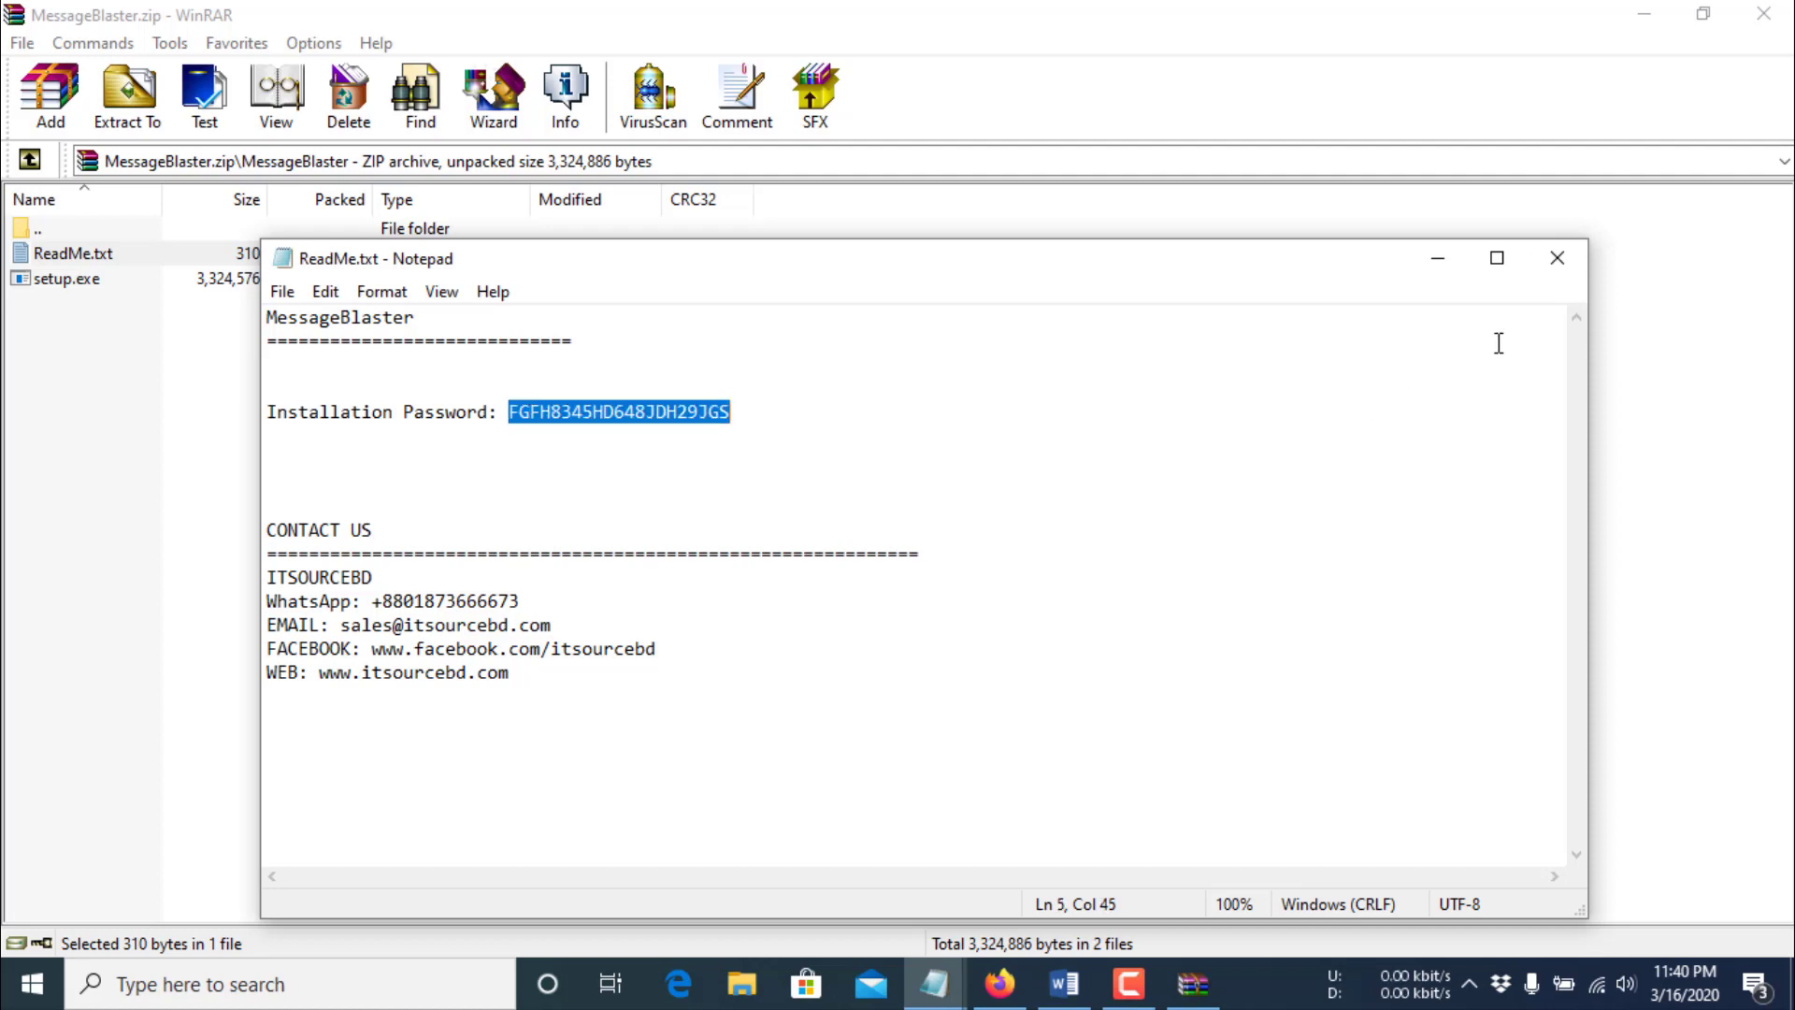
click(1561, 278)
click(407, 286)
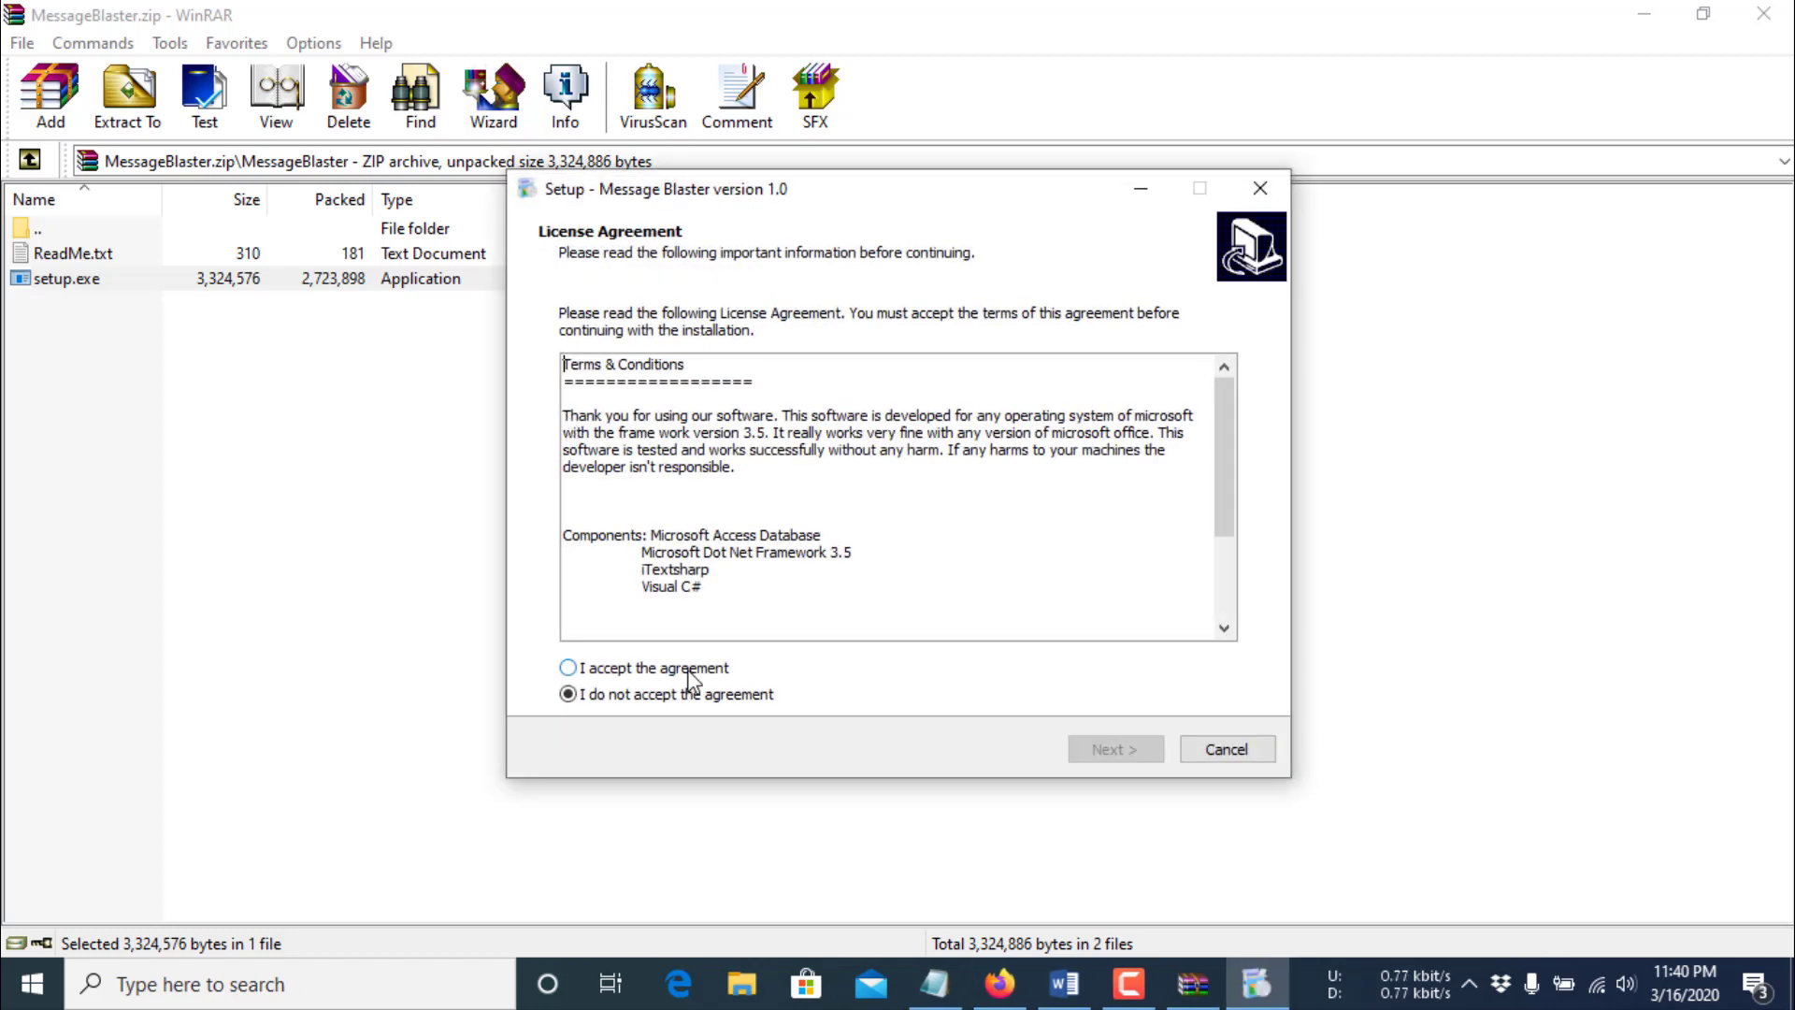
- Accept the licence, paste the installation password, and keep the default install folder
click(689, 672)
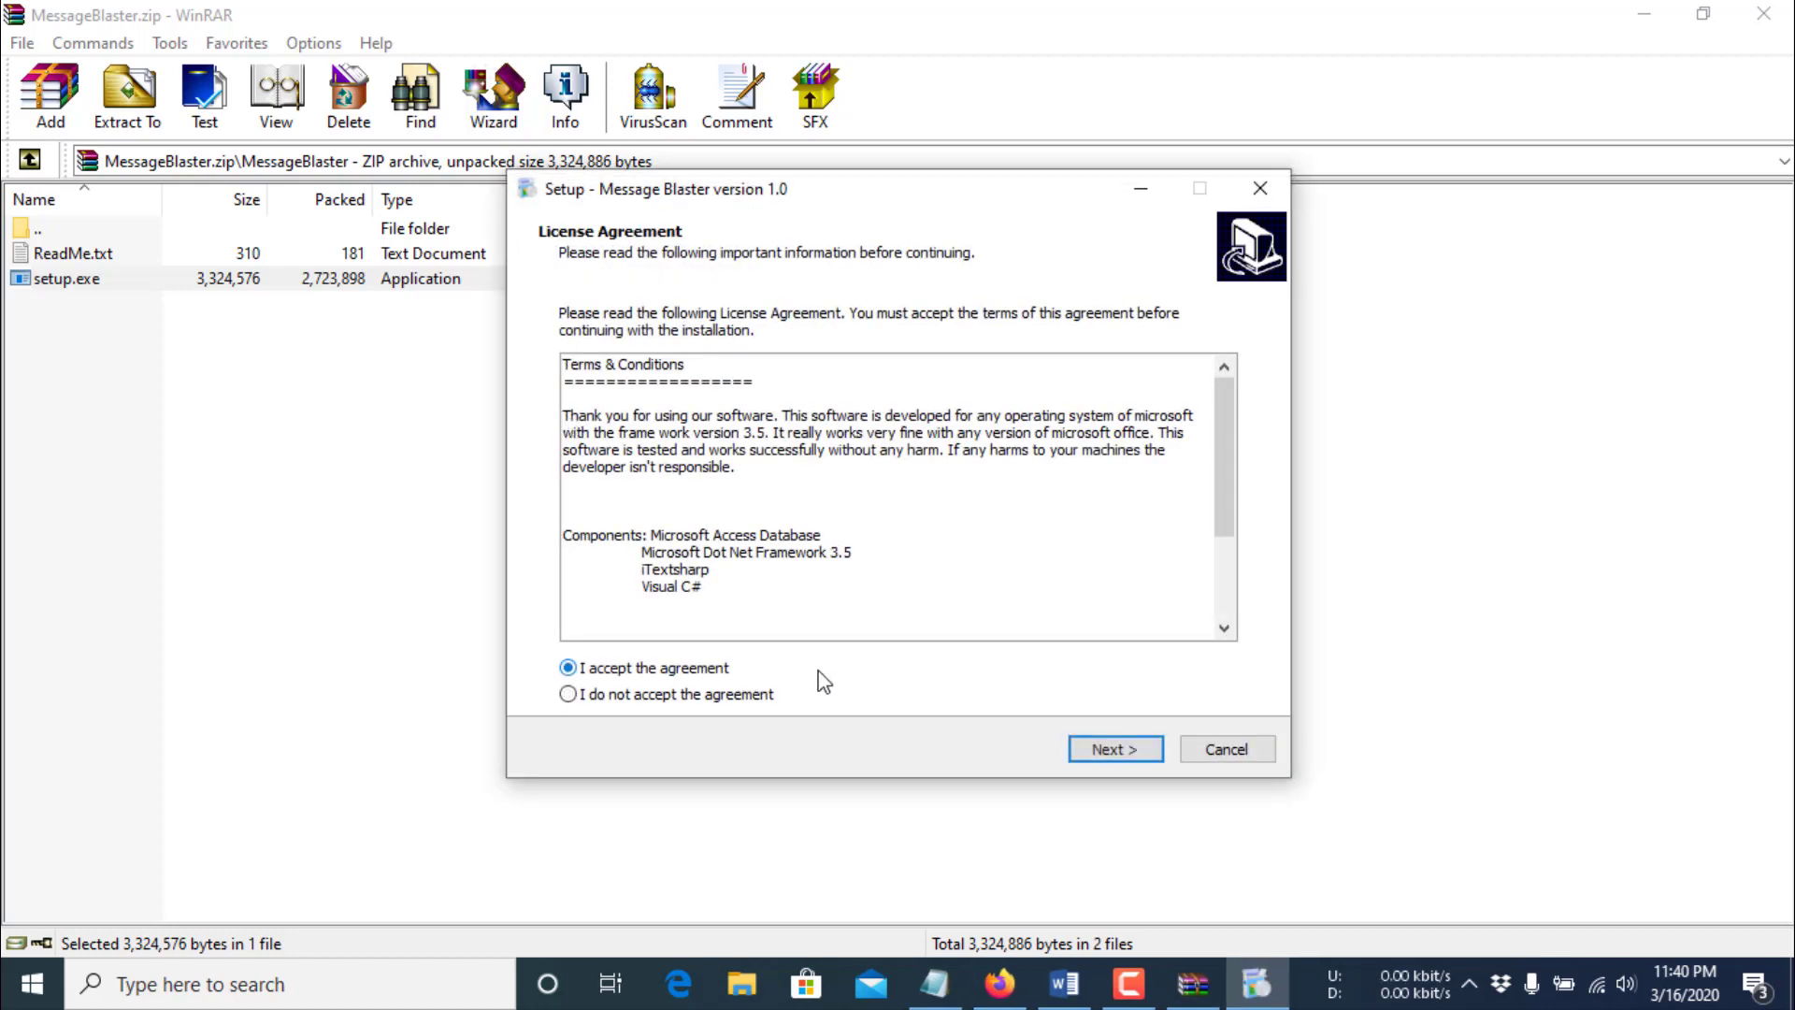
click(1129, 754)
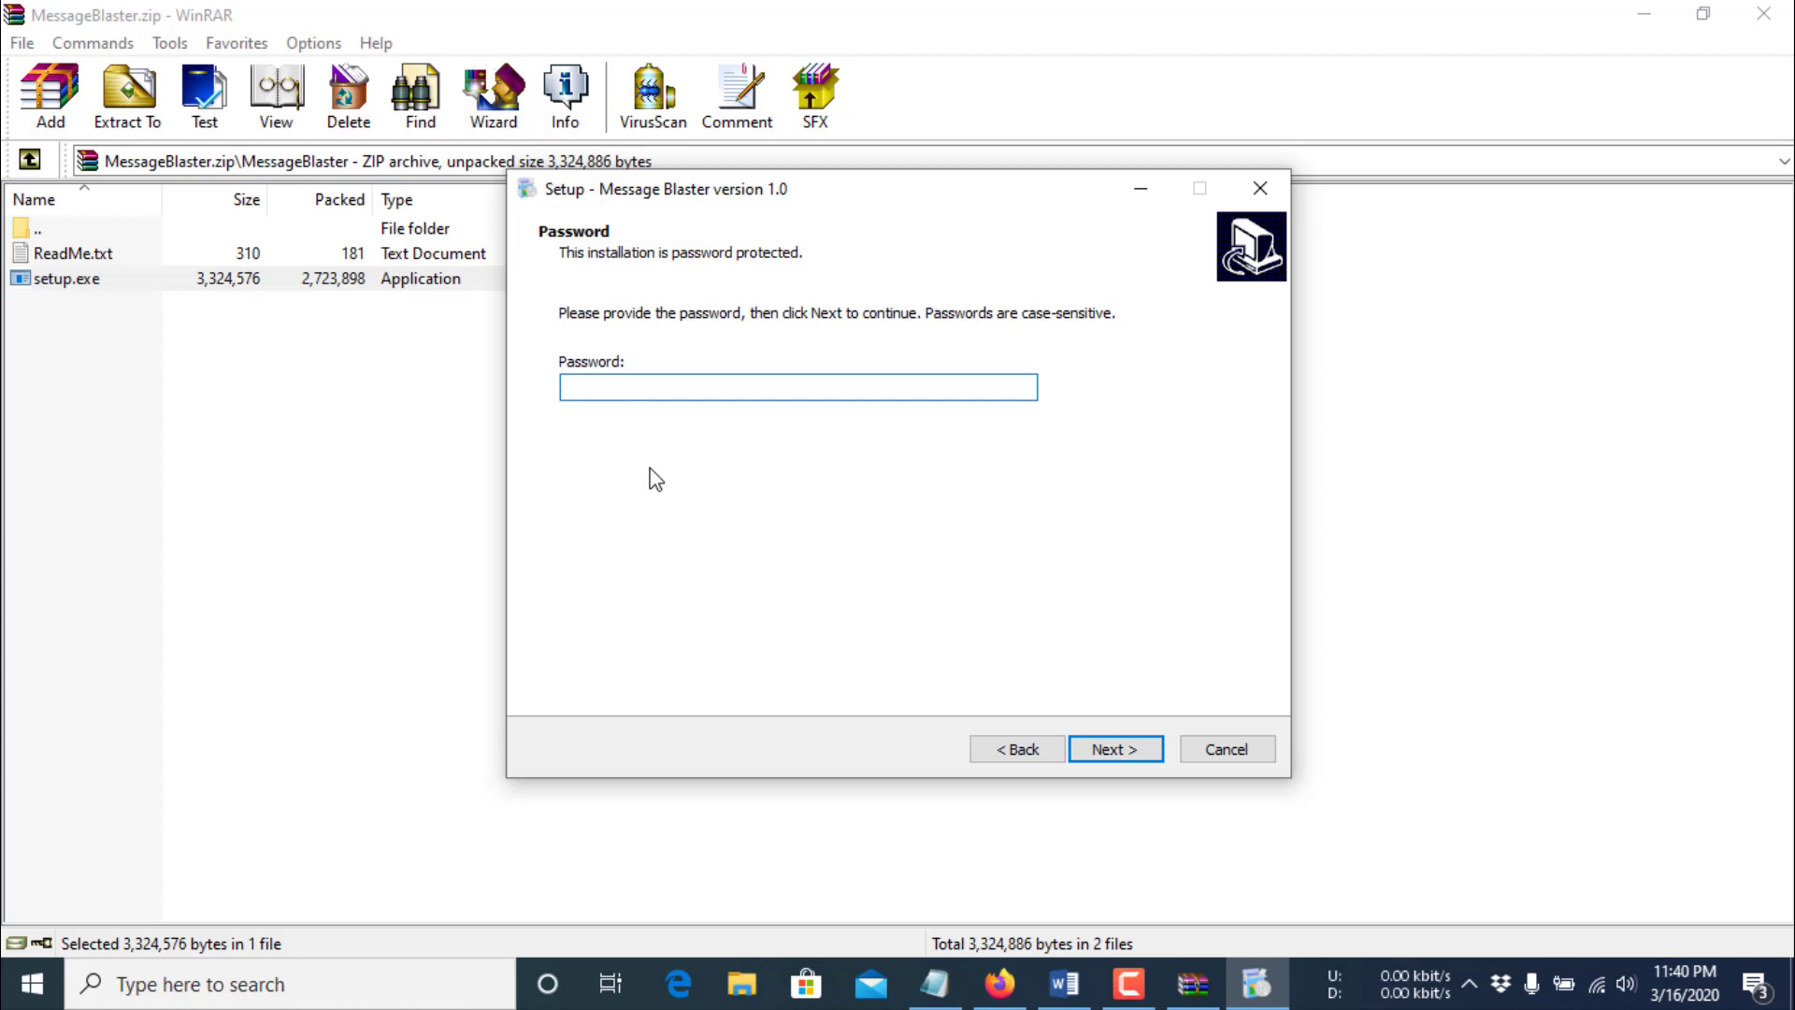
key(ctrl+v)
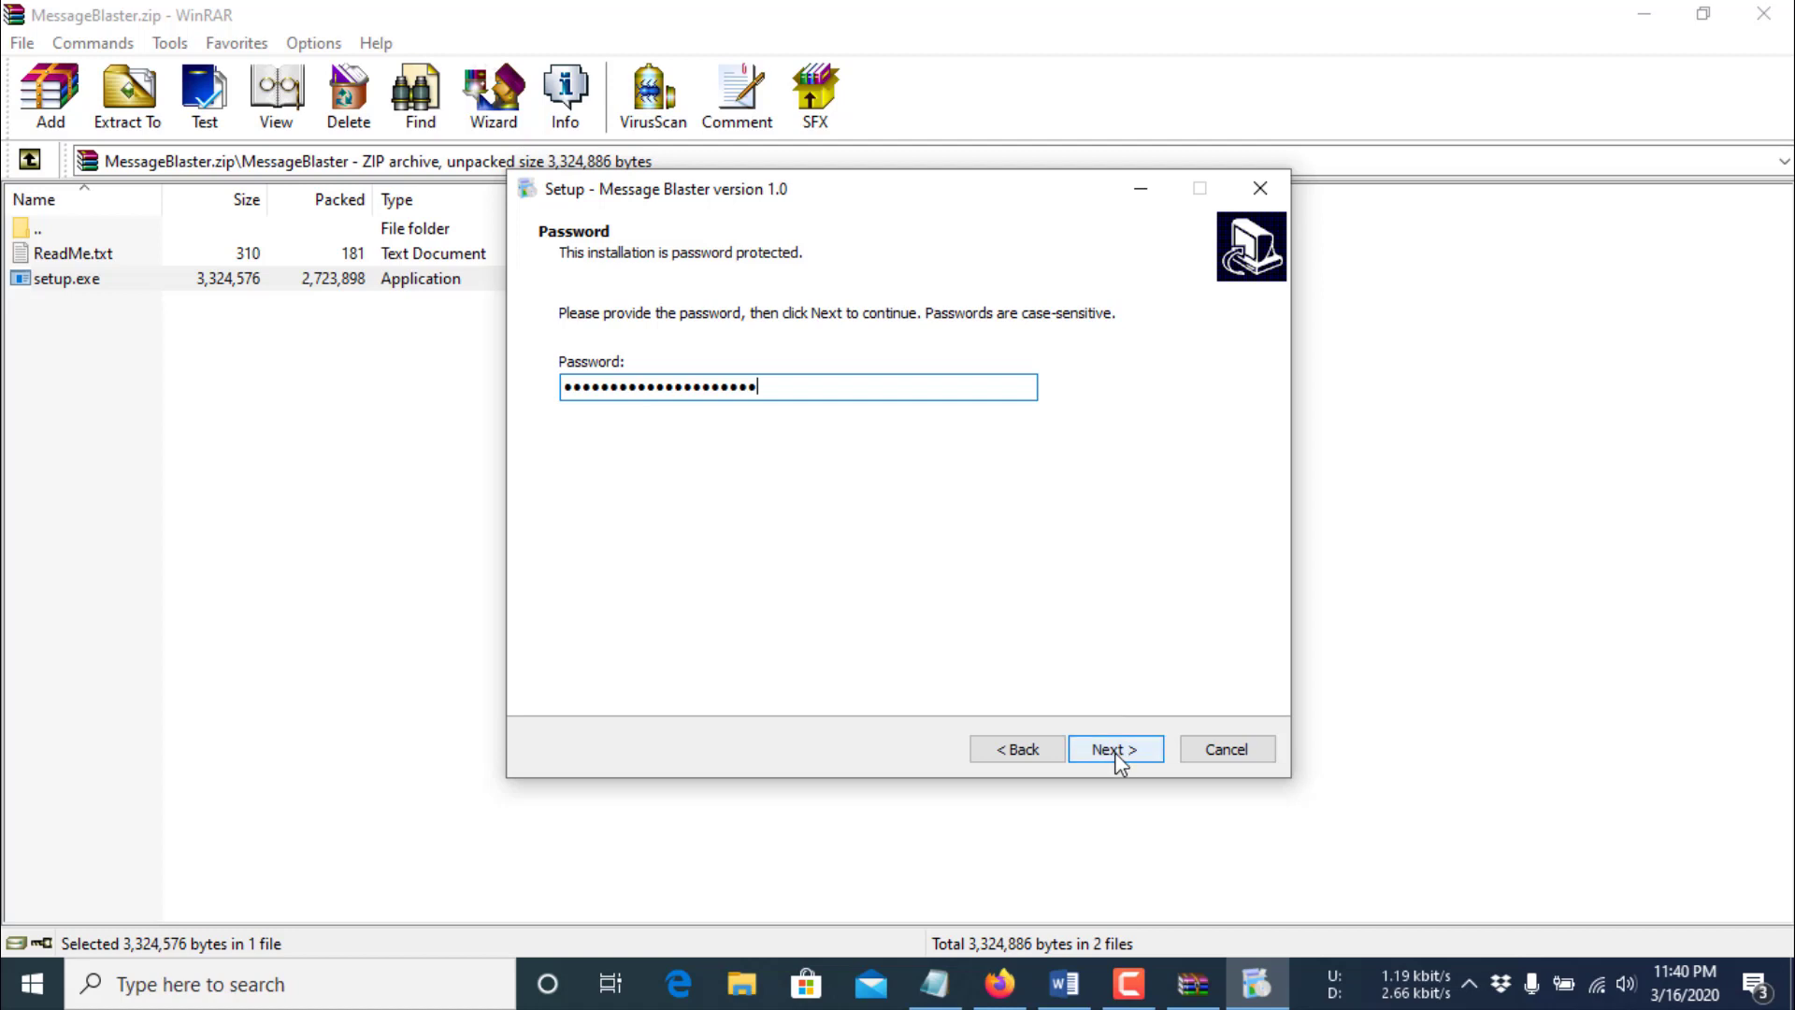
click(1118, 751)
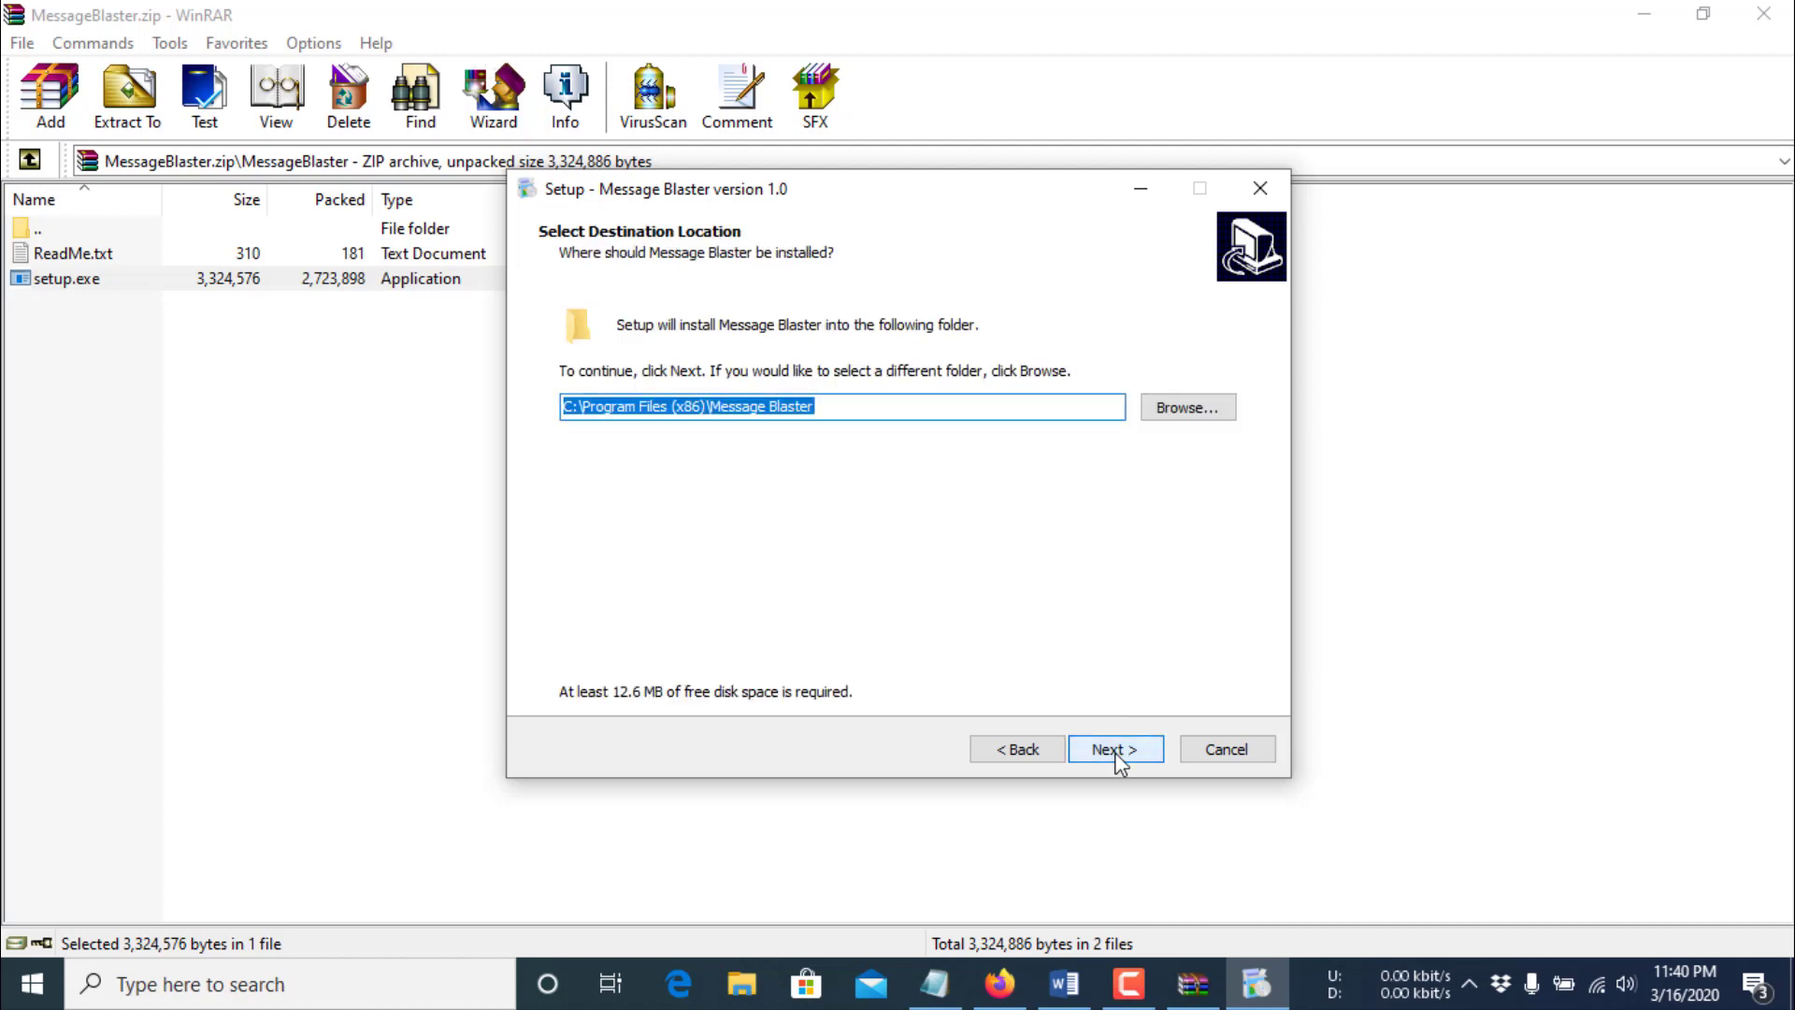
click(1118, 751)
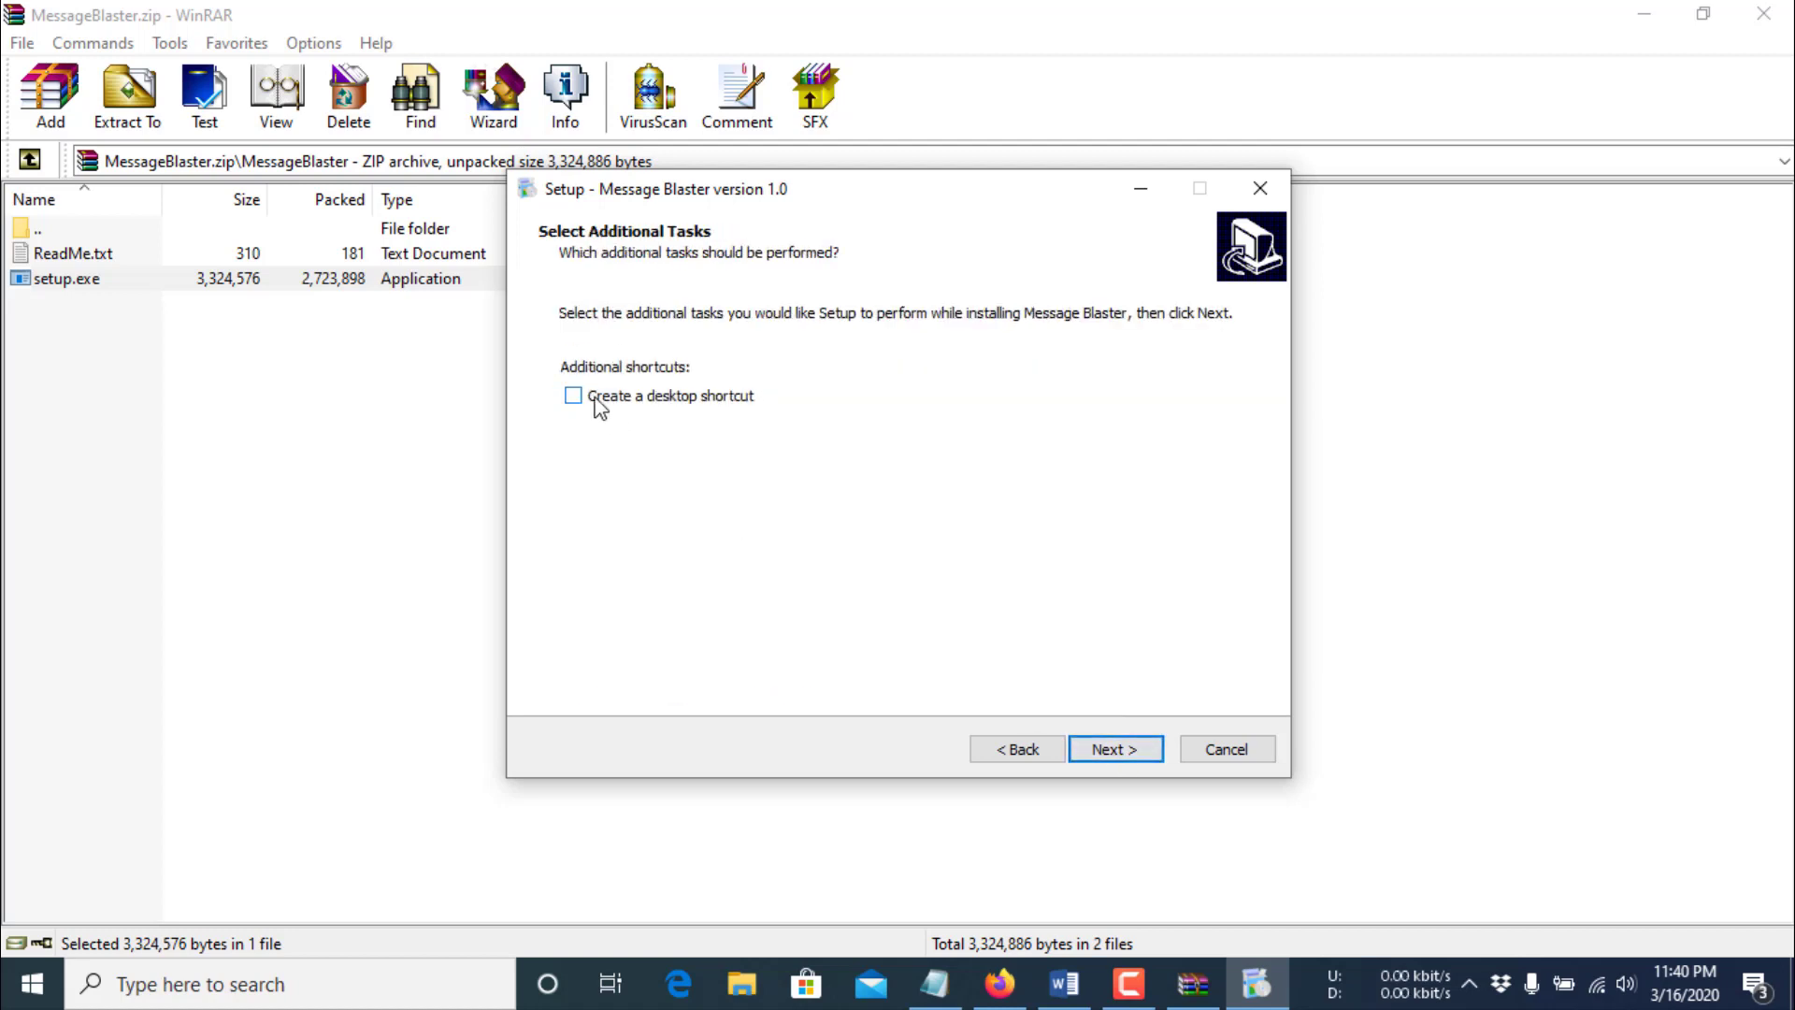
- Install with a desktop shortcut and turn off launching Message Blaster afterwards
click(599, 408)
click(1106, 751)
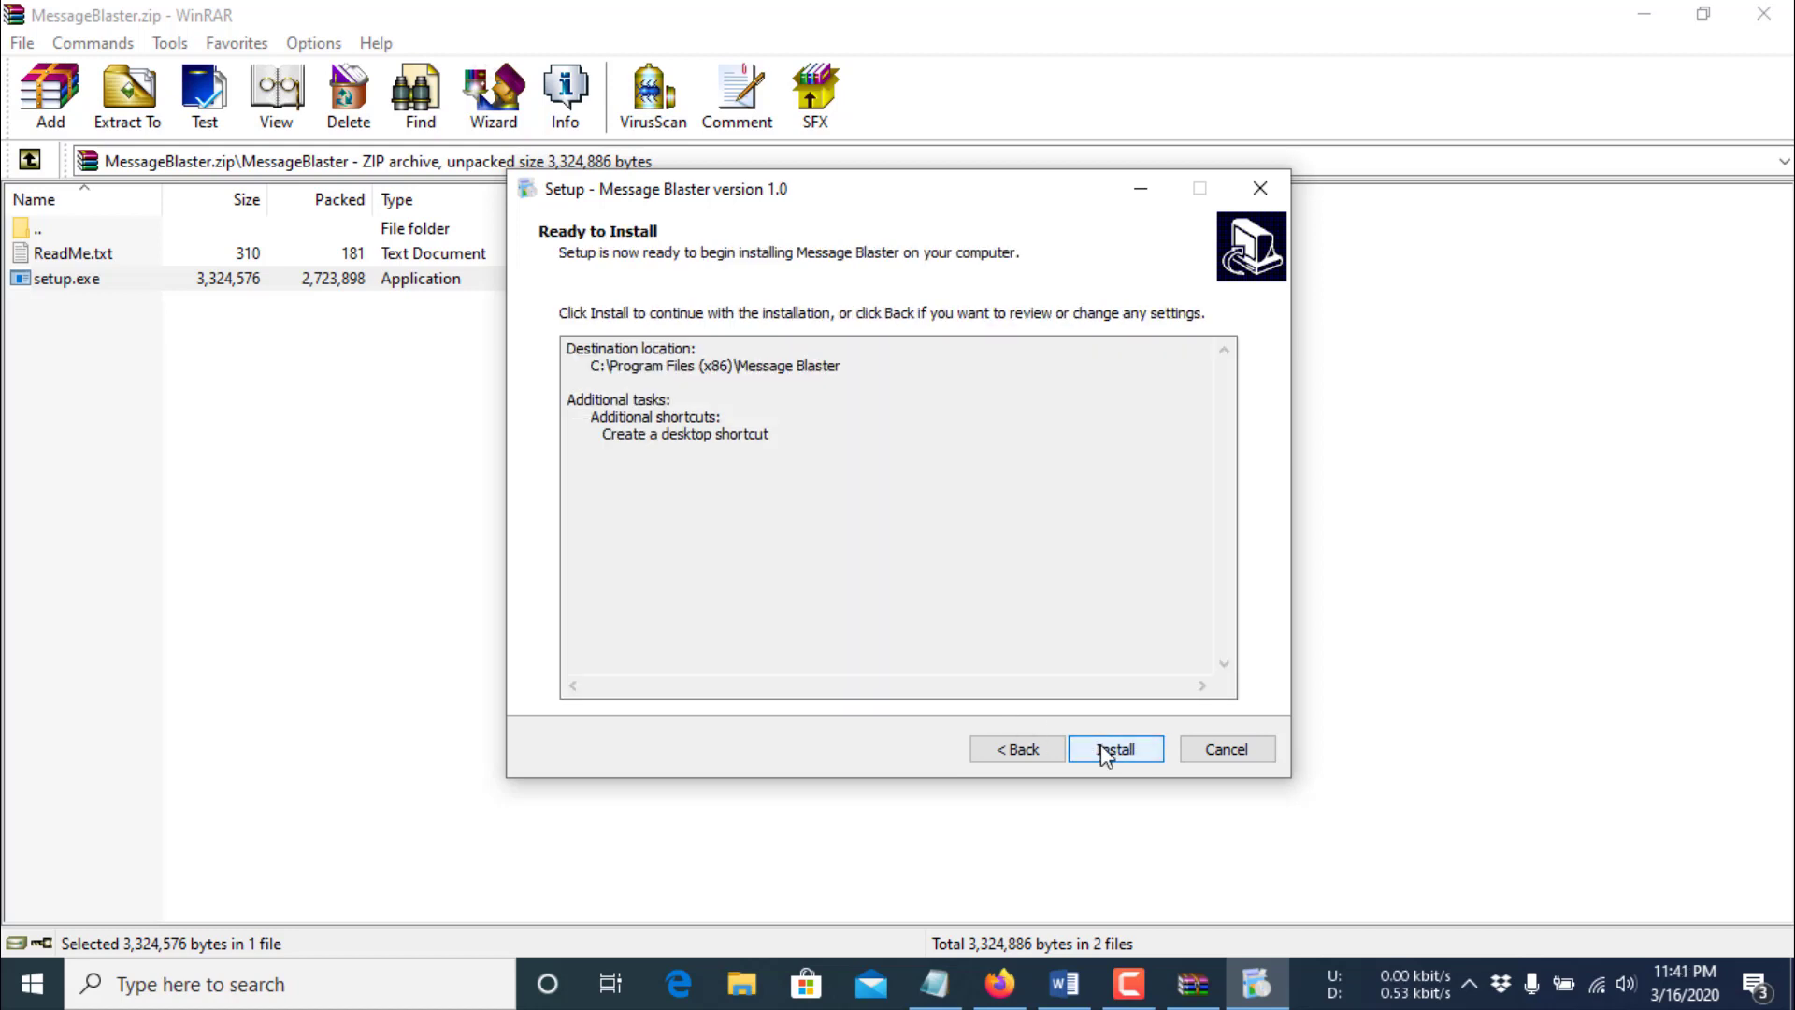
click(1106, 751)
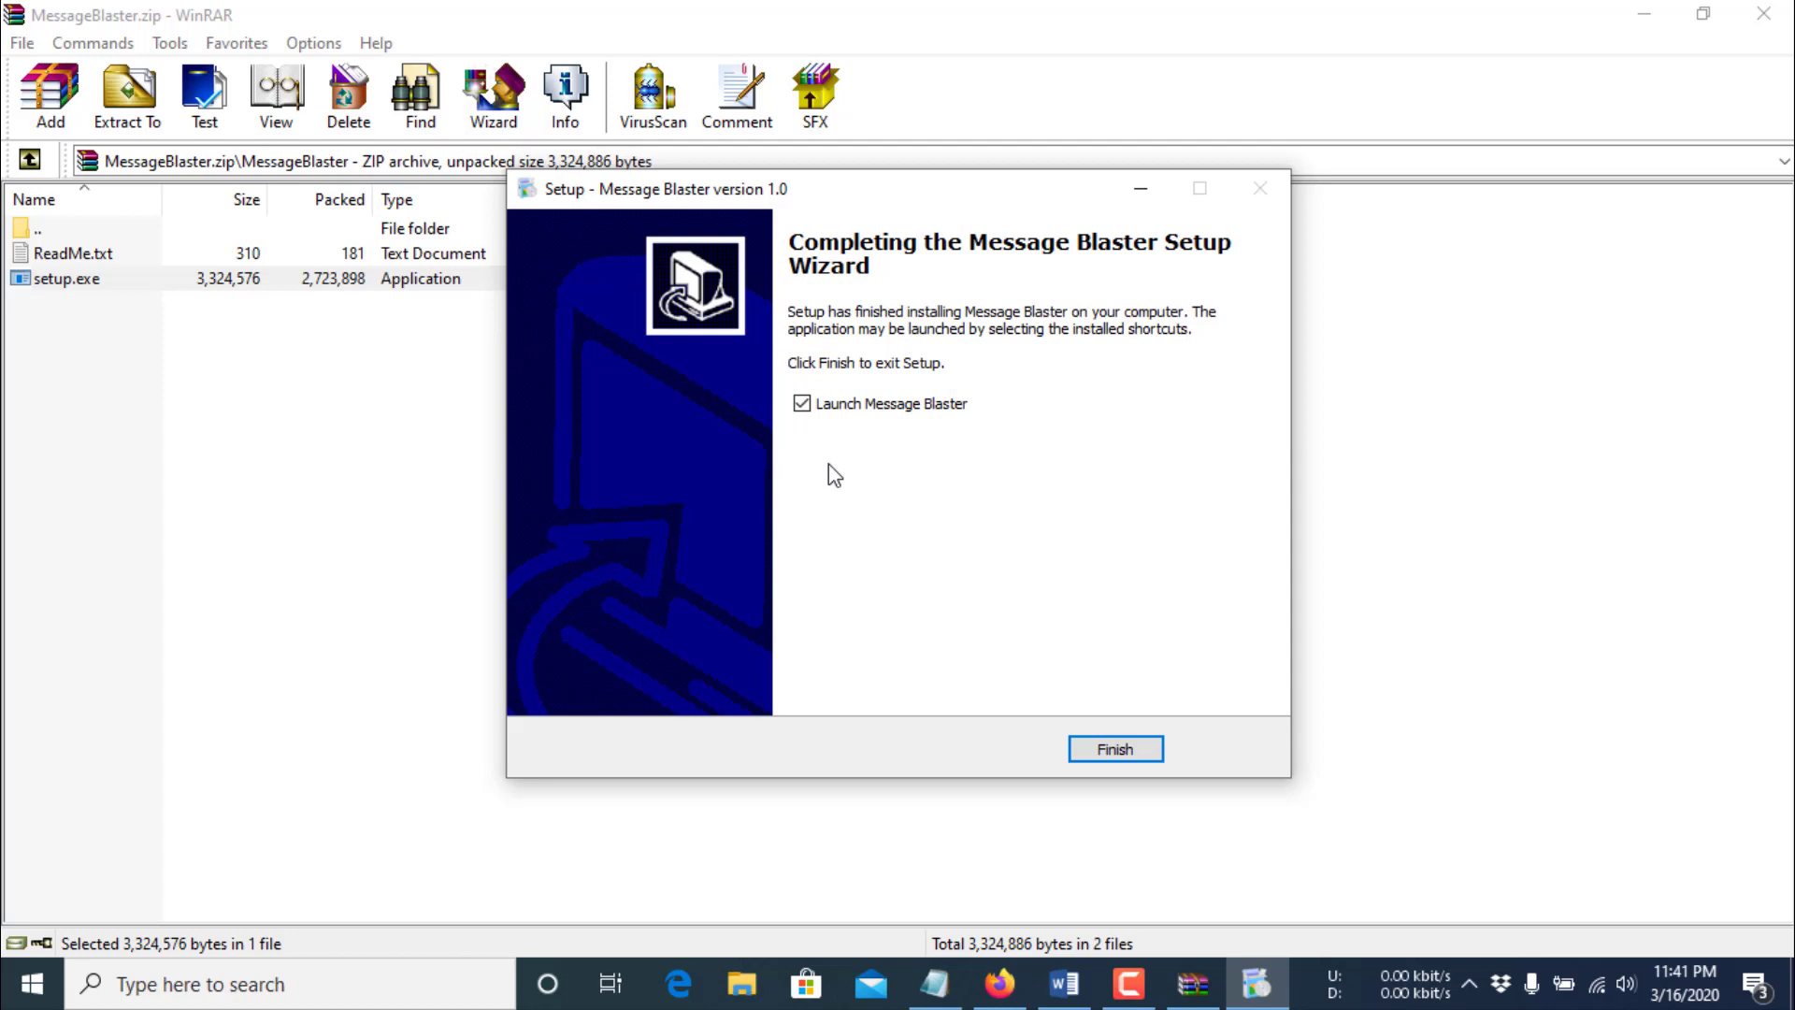
click(801, 404)
- Finish setup, close WinRAR, and launch Message Blaster from its desktop shortcut
click(1117, 752)
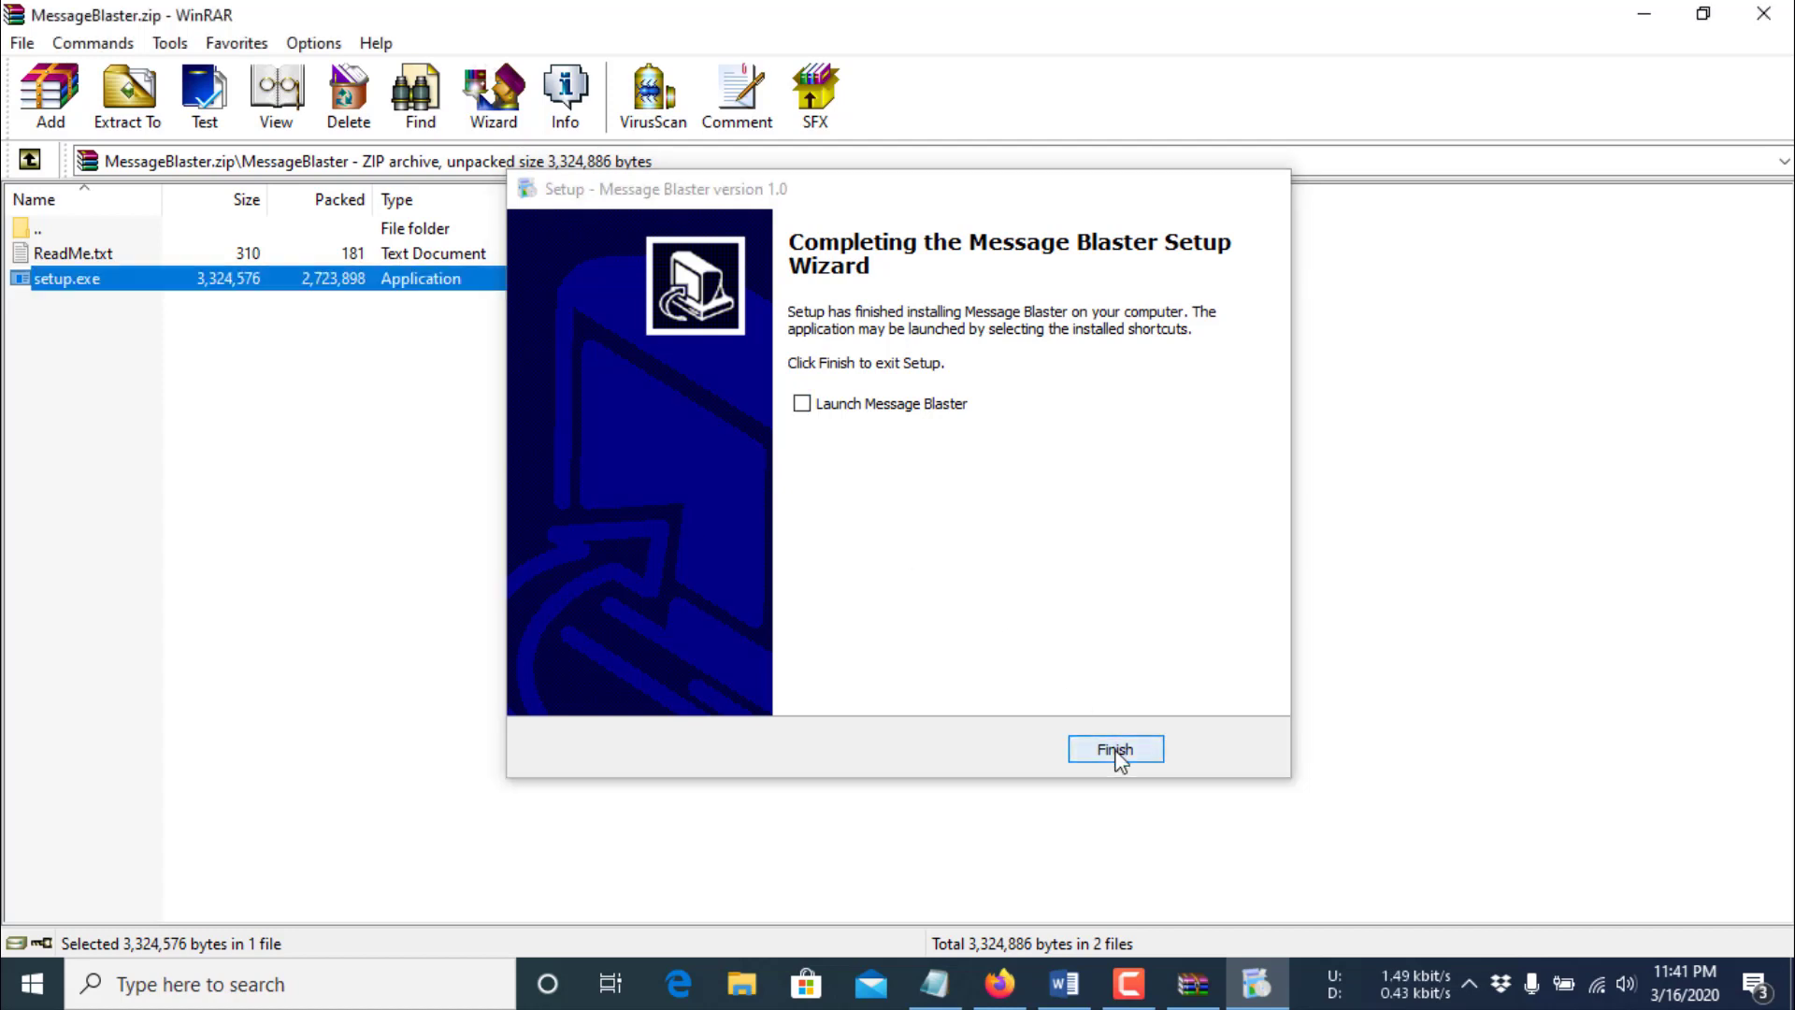
click(1761, 15)
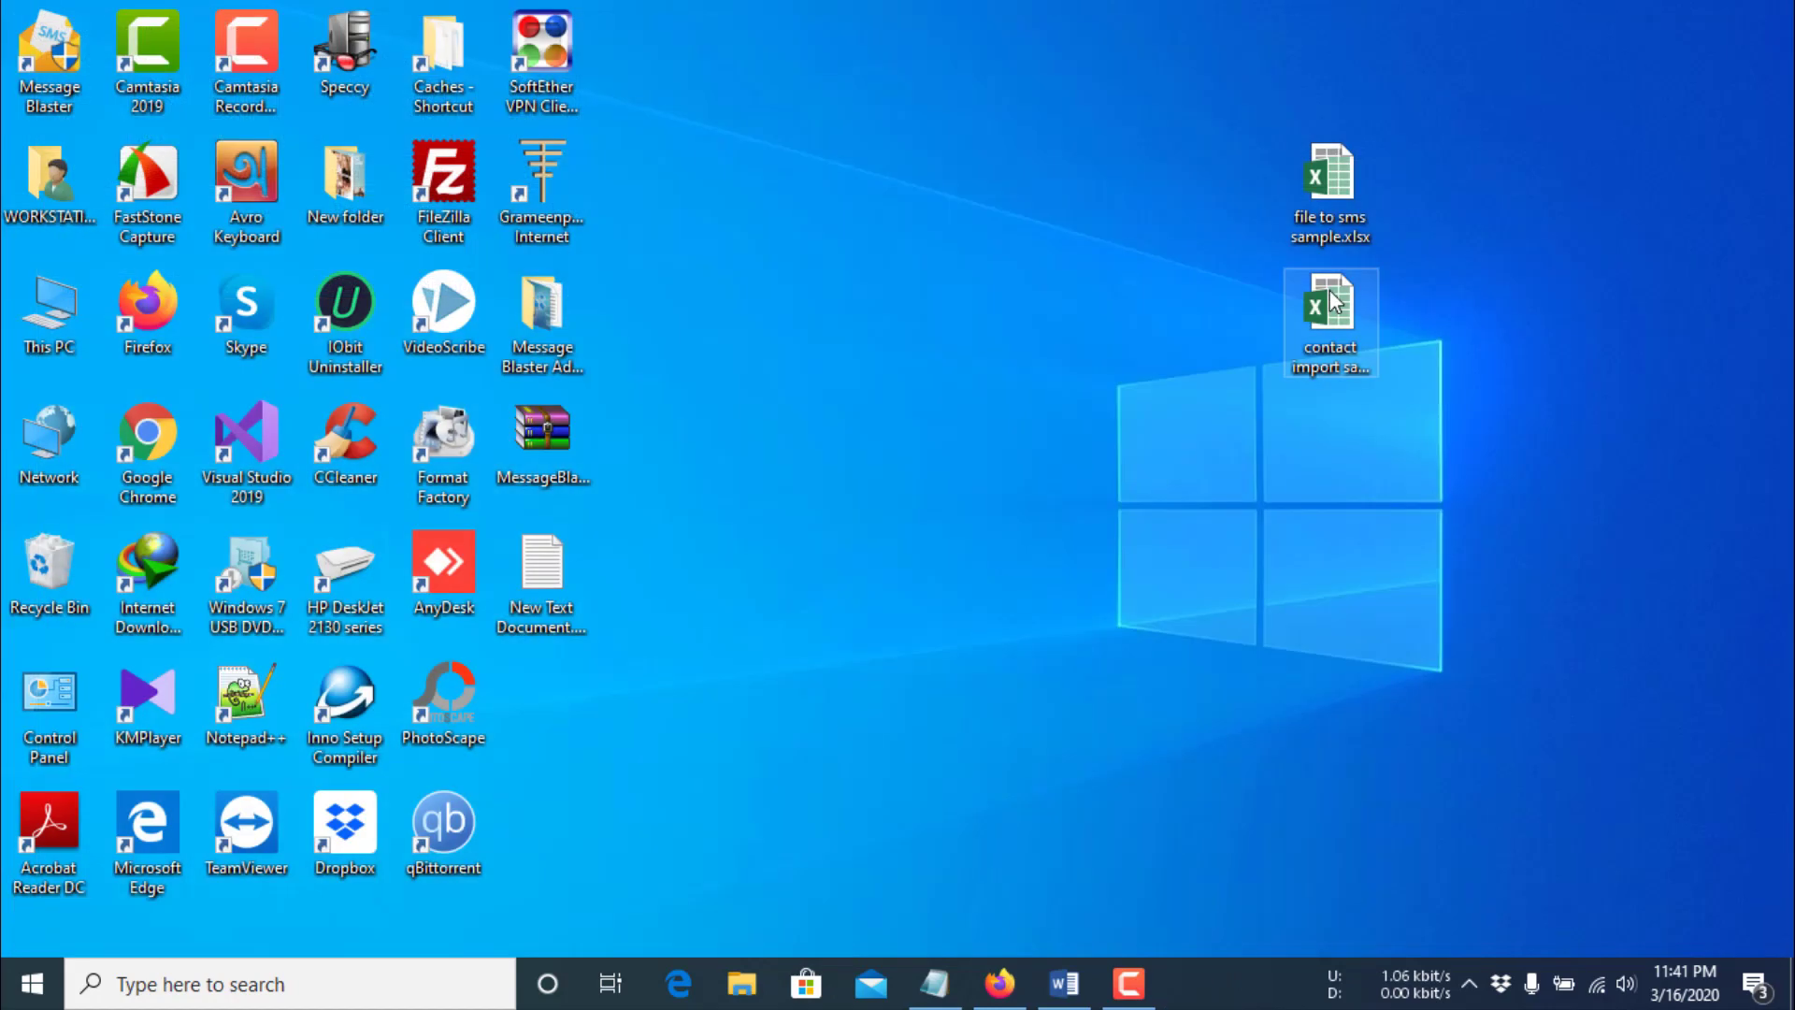
double_click(44, 51)
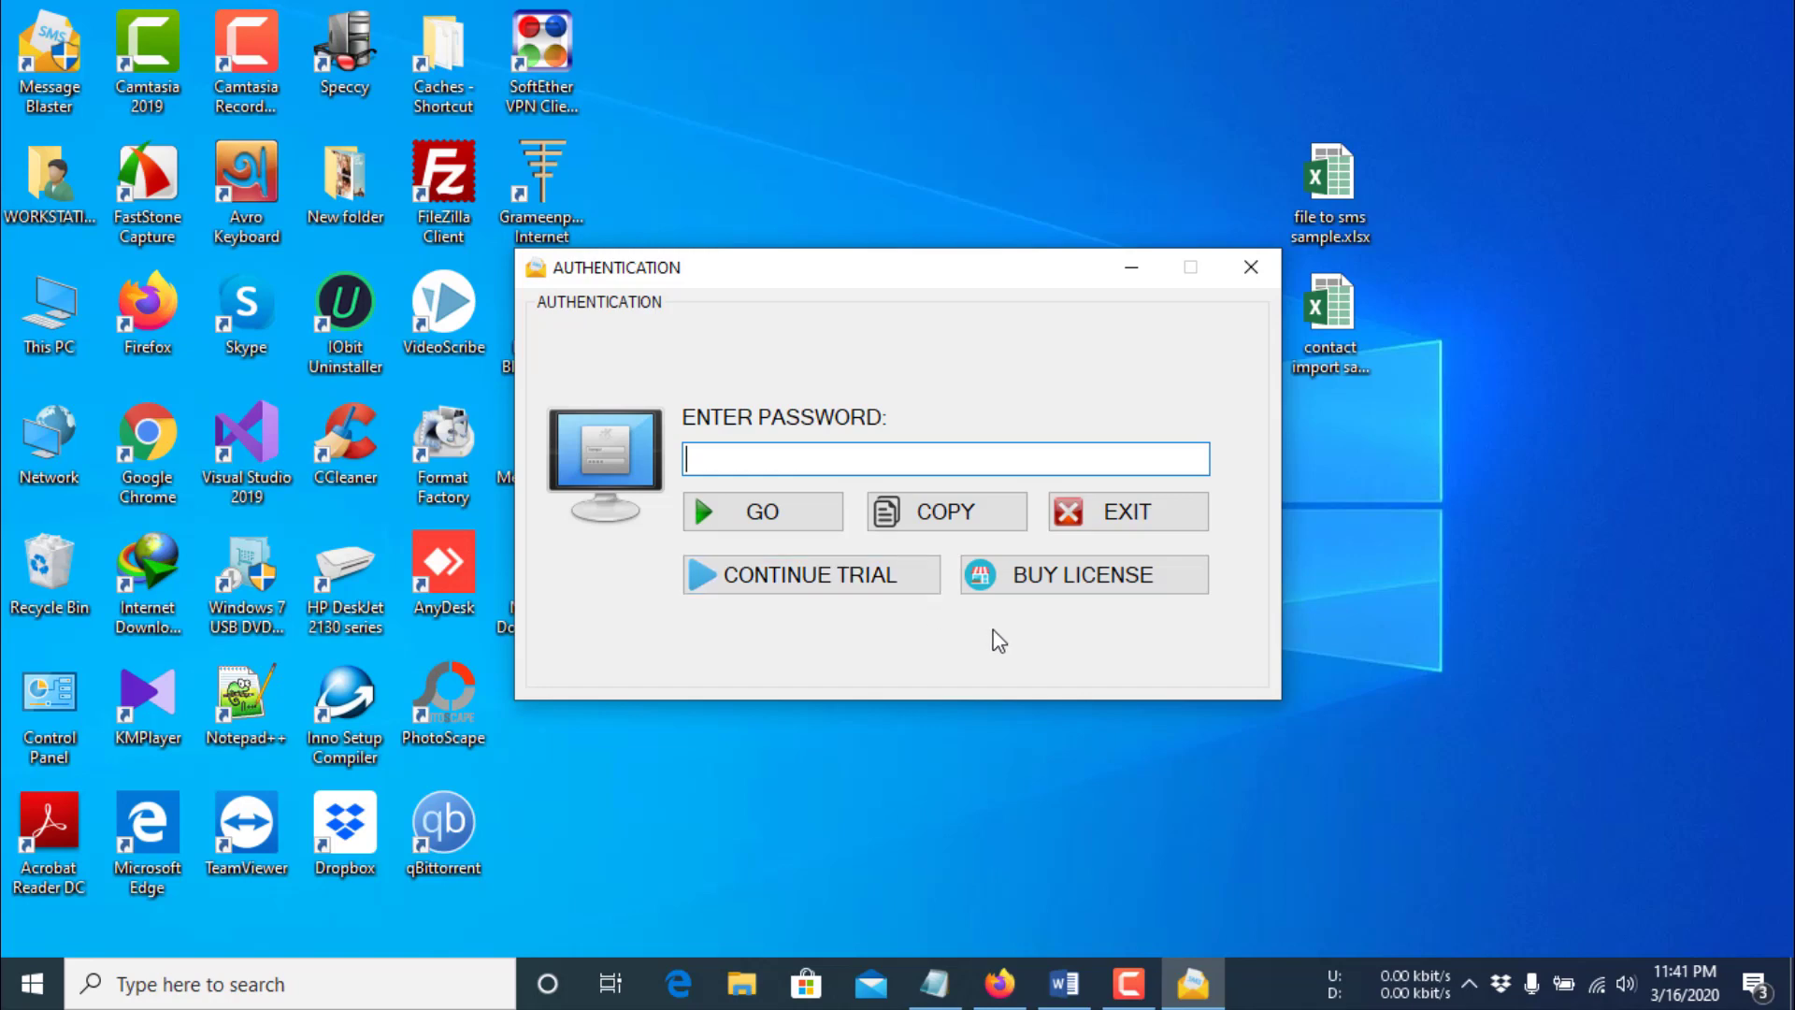
- Dismiss the licence information box and unlock Message Blaster with the pasted password
click(1080, 585)
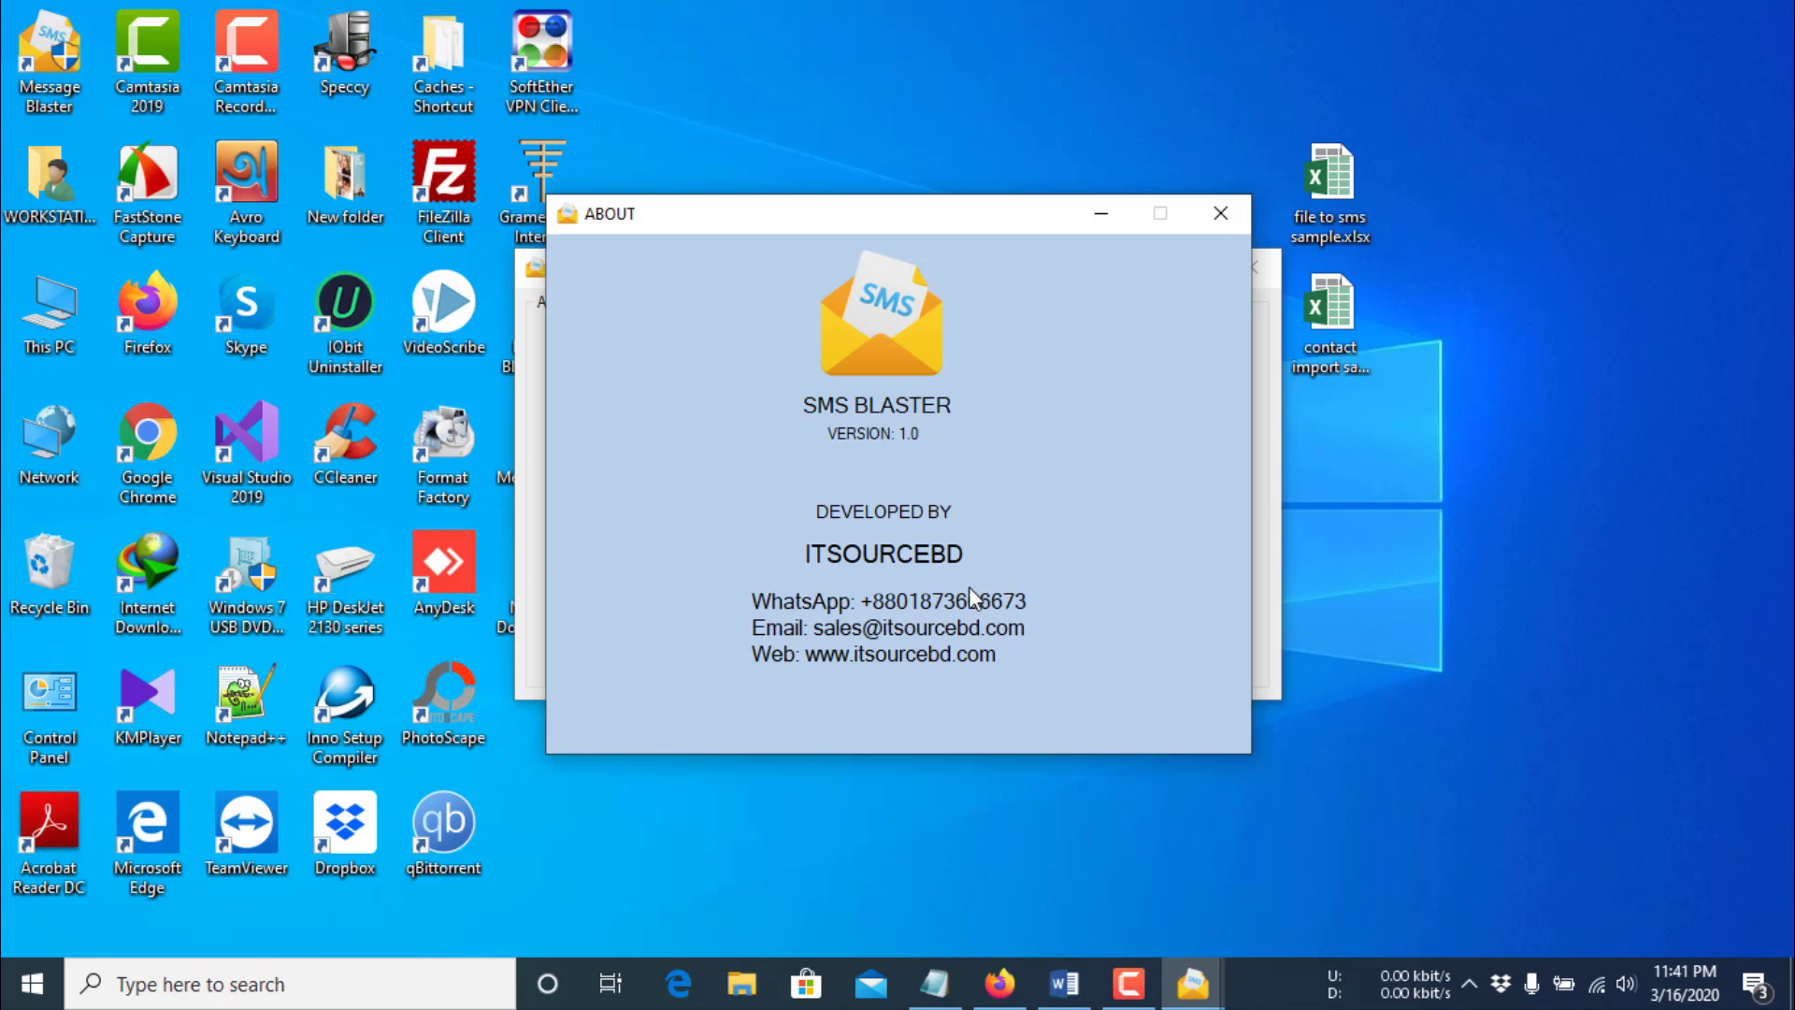
click(1219, 214)
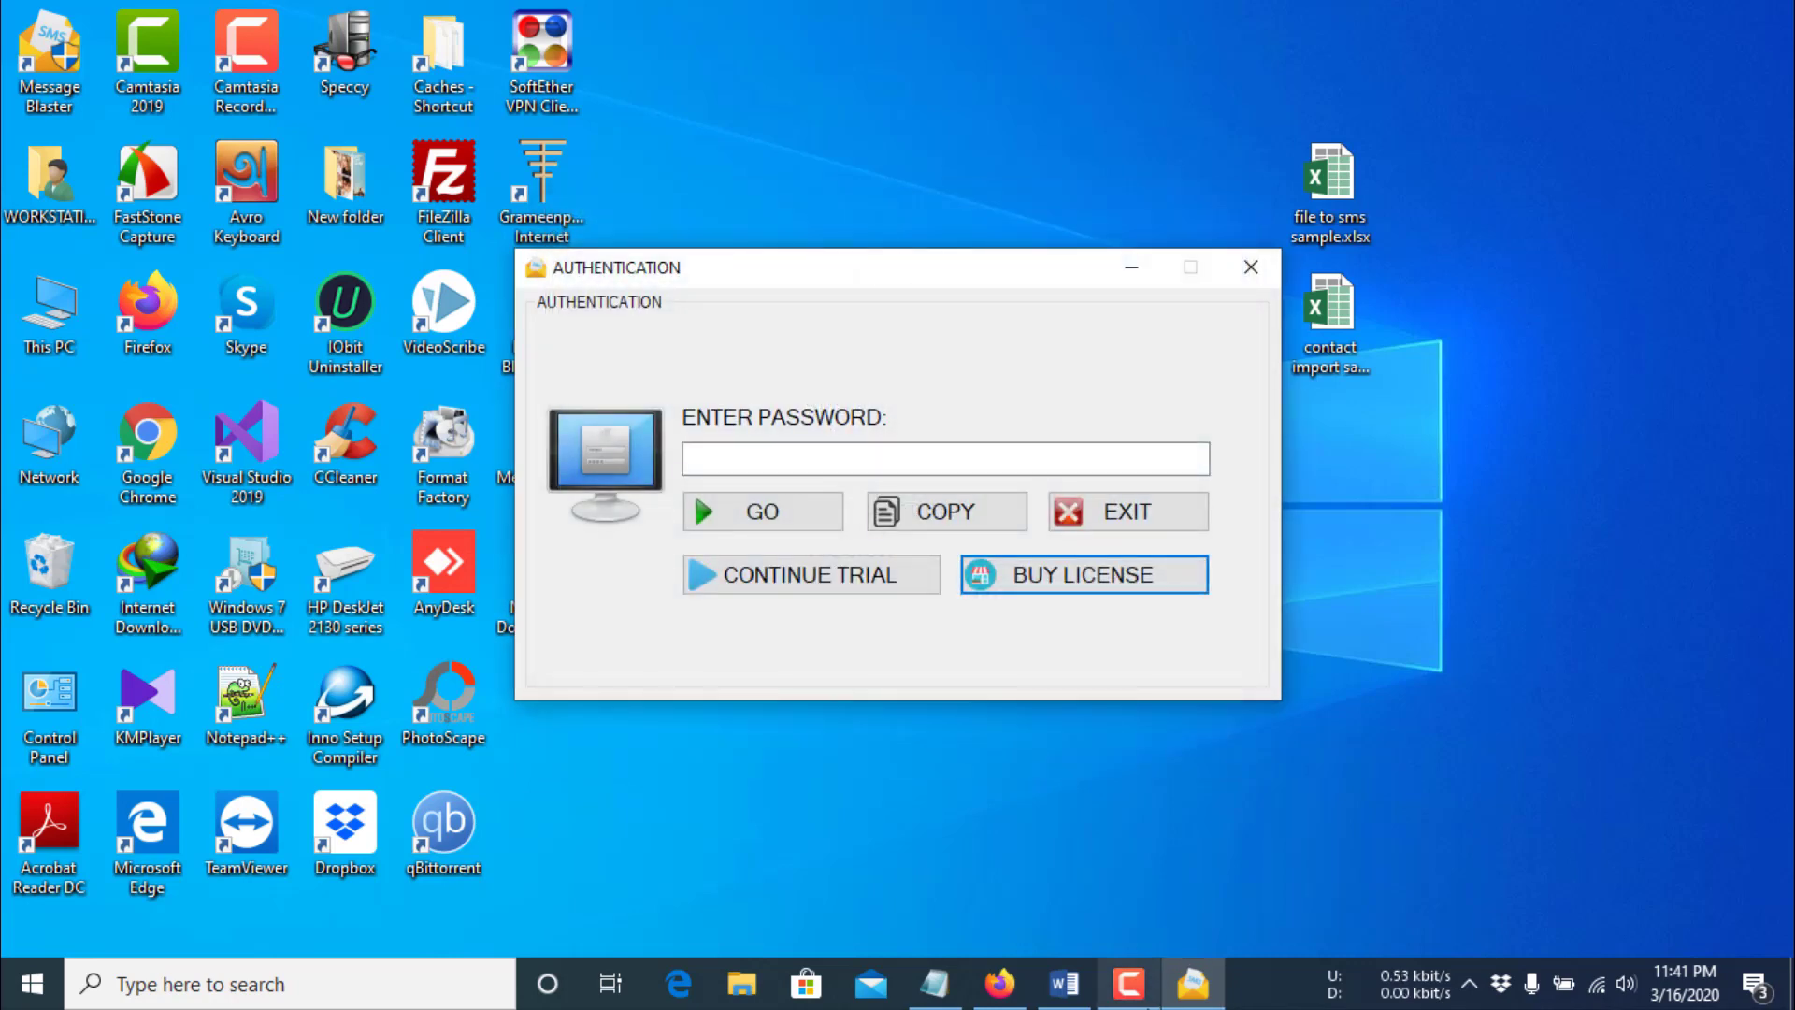
click(1129, 984)
click(1669, 861)
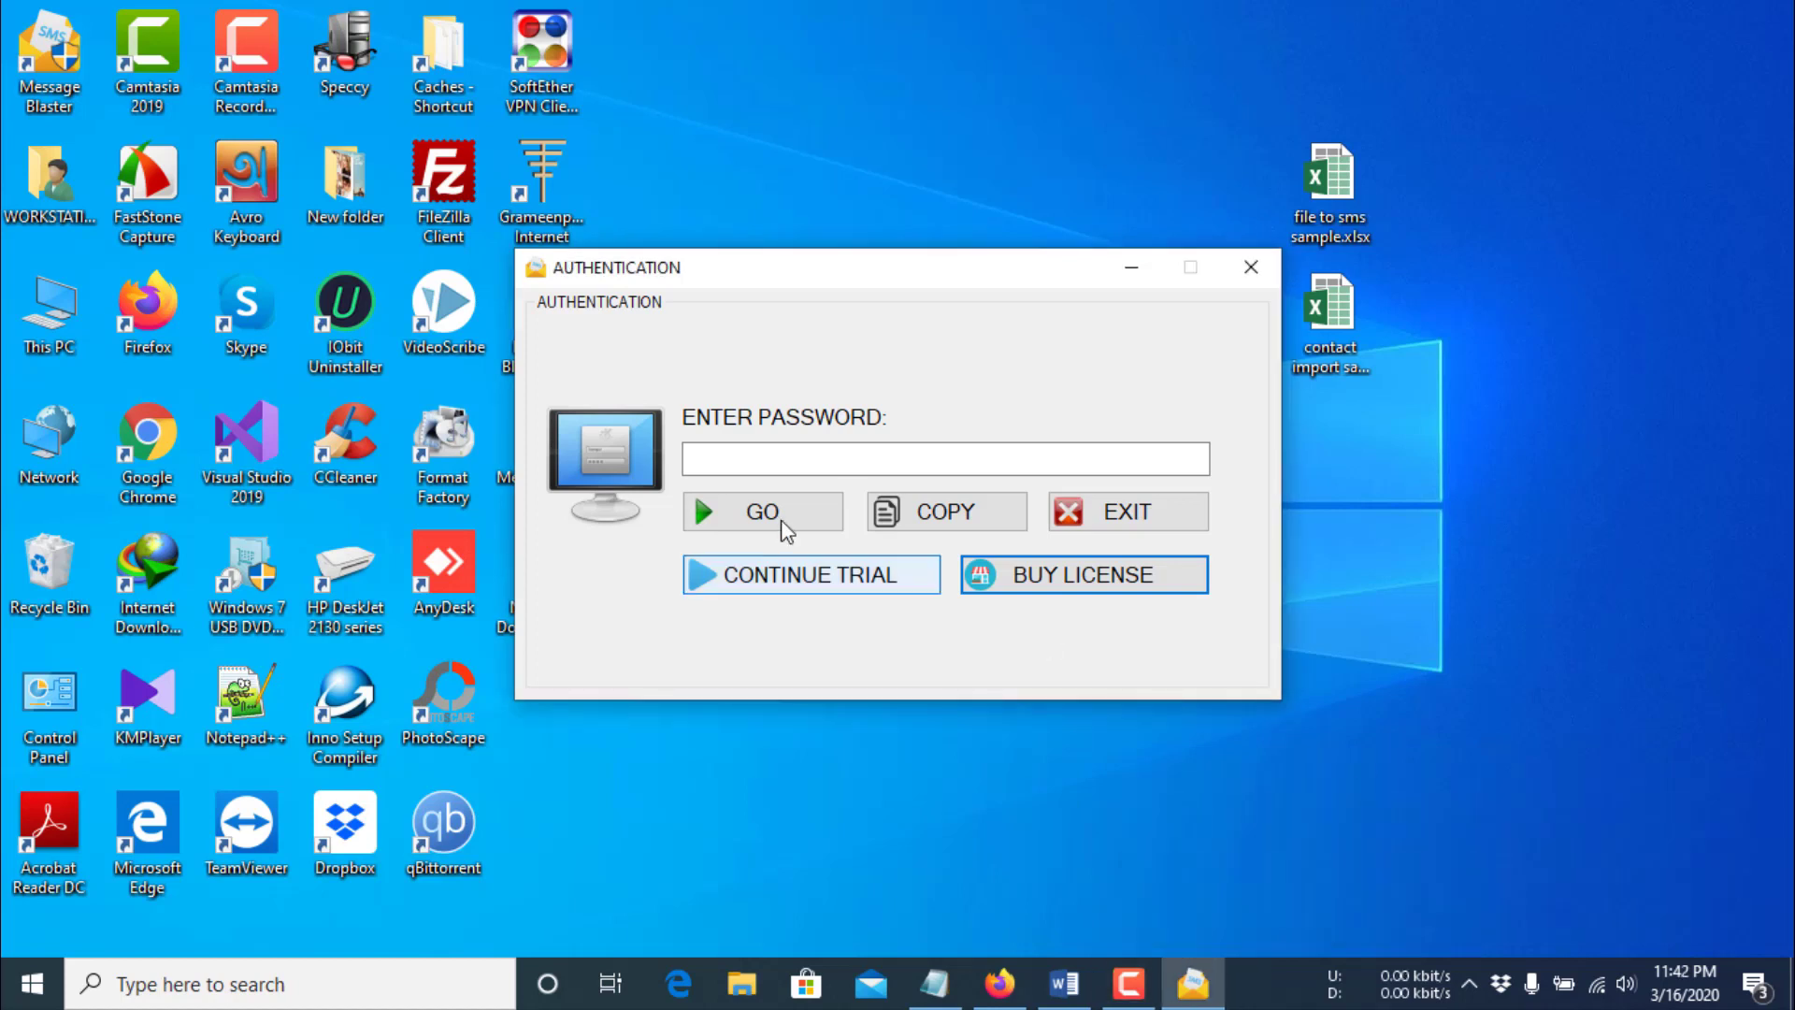
click(736, 455)
key(ctrl+v)
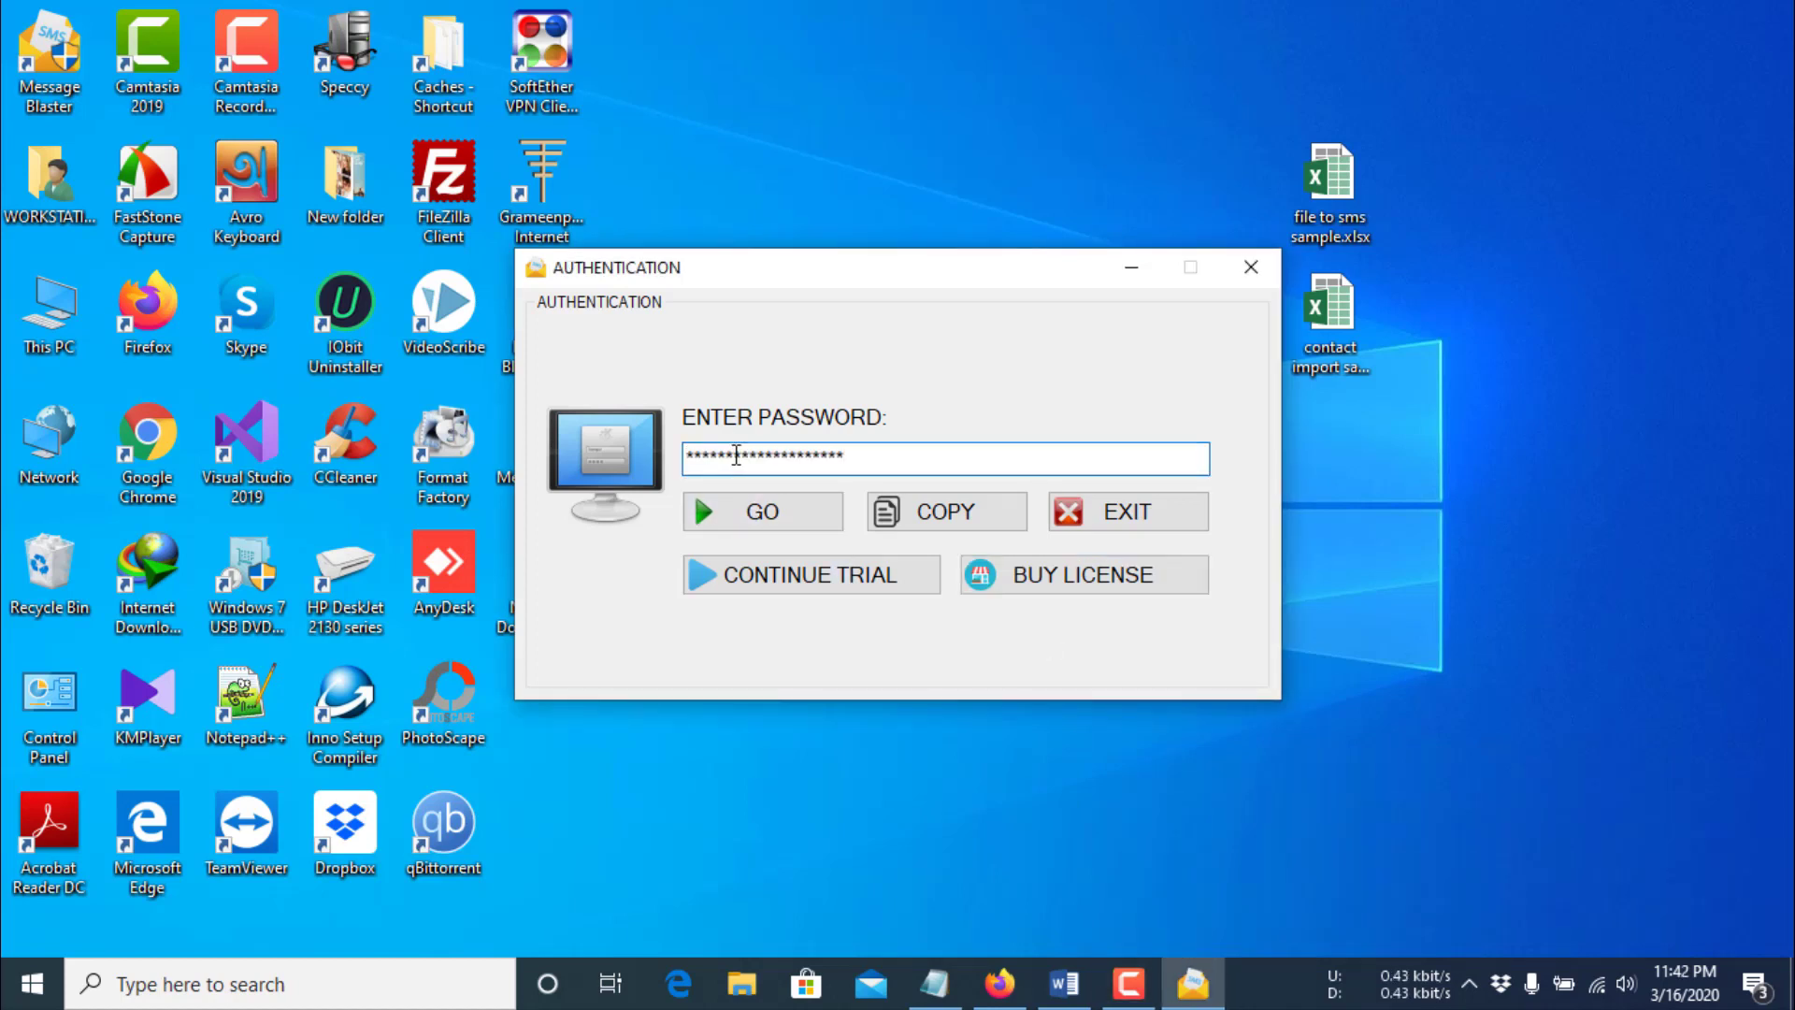
click(754, 512)
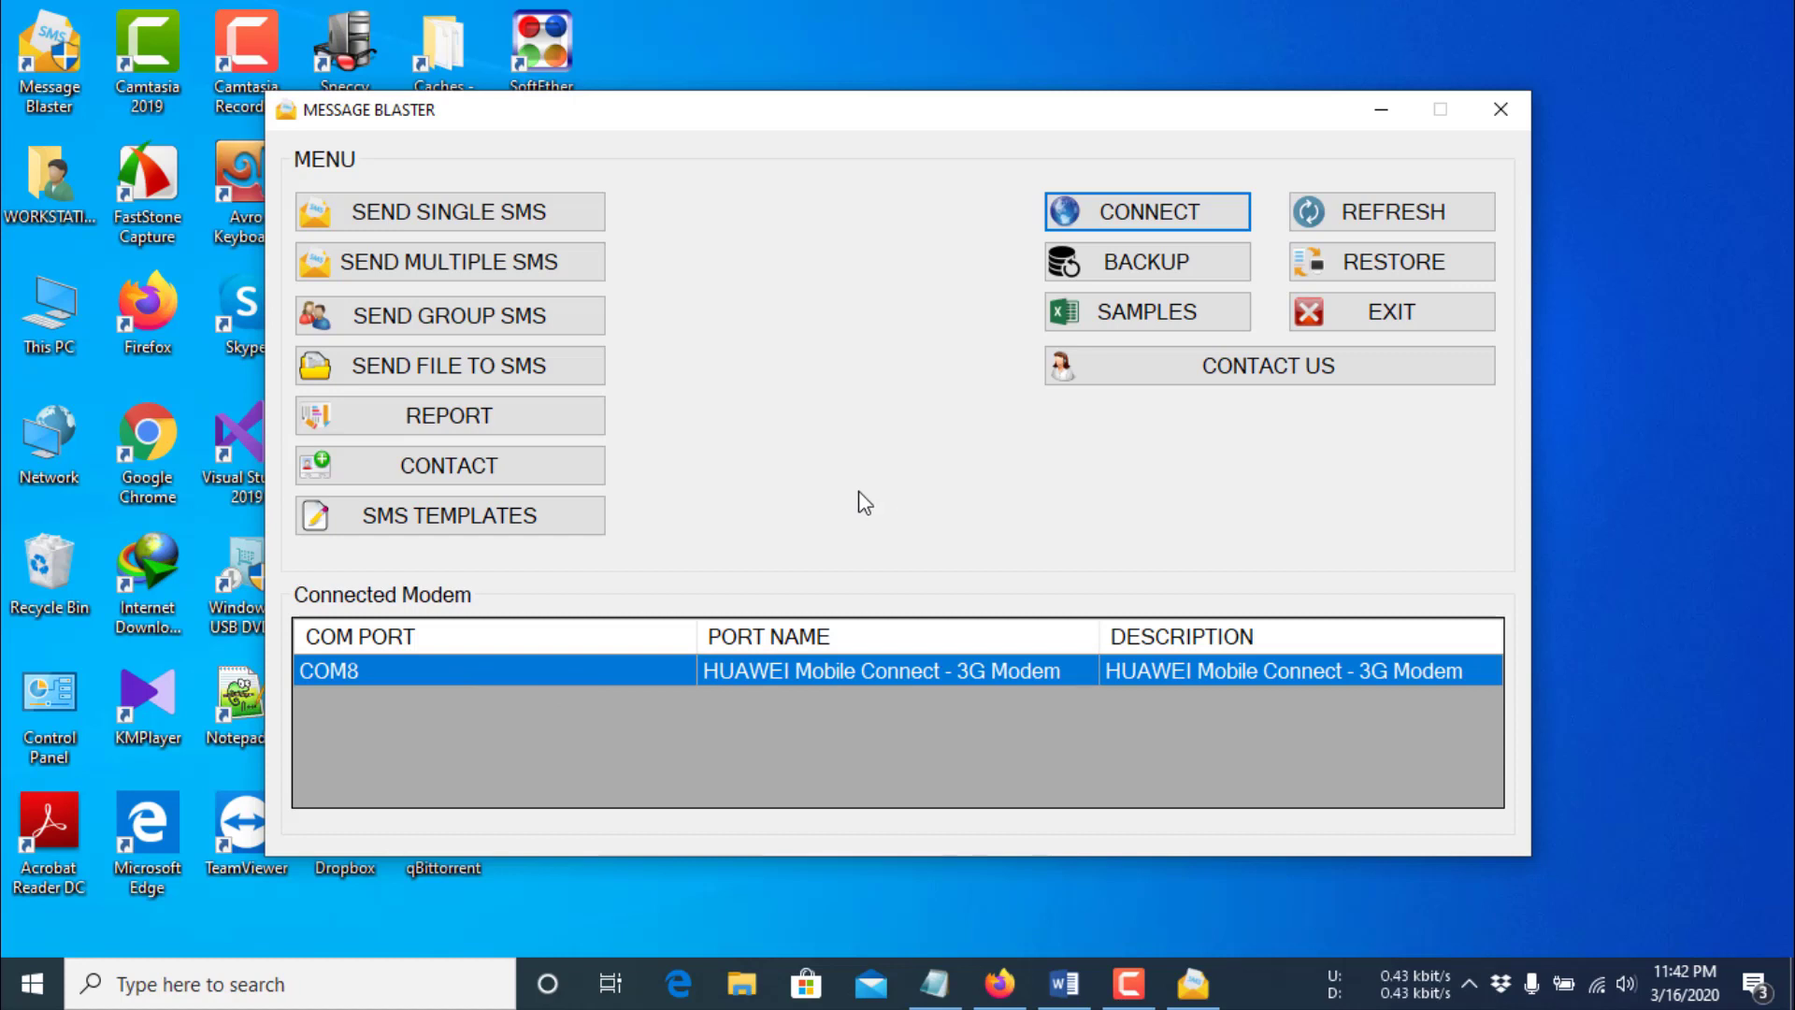
- Refresh the modem list and connect to the HUAWEI 3G modem on COM8
click(1327, 220)
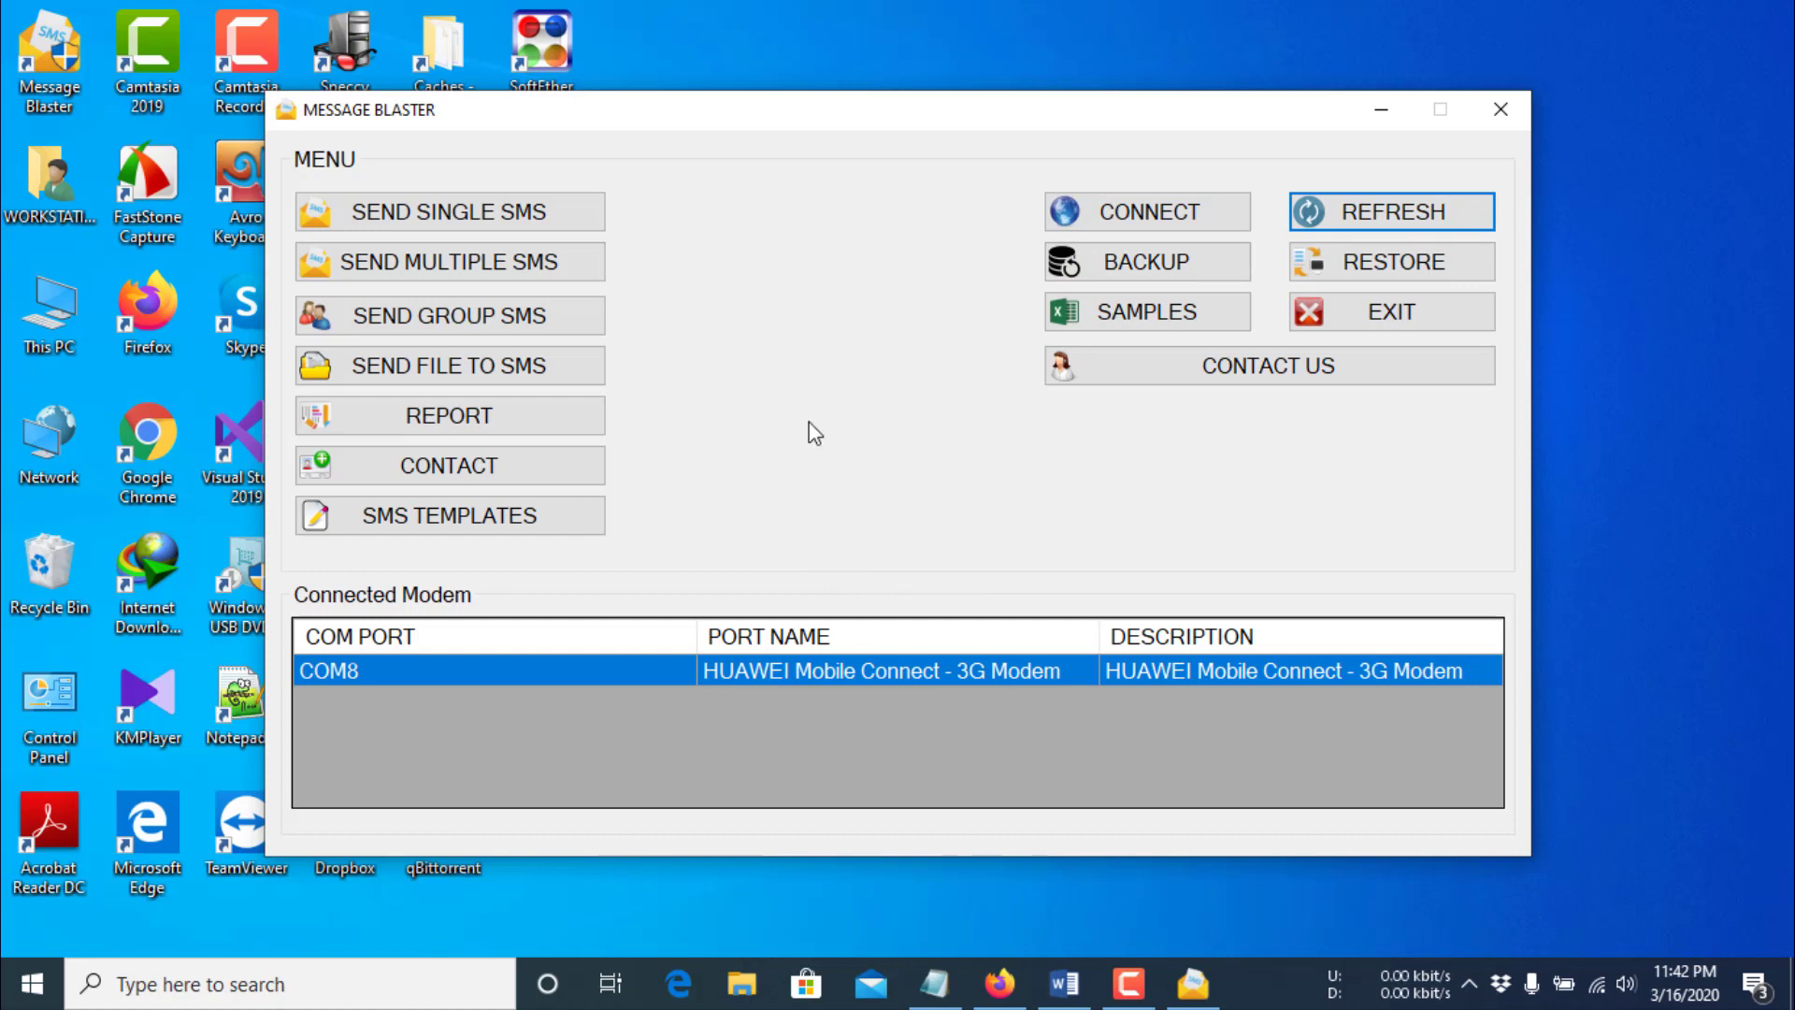
click(762, 687)
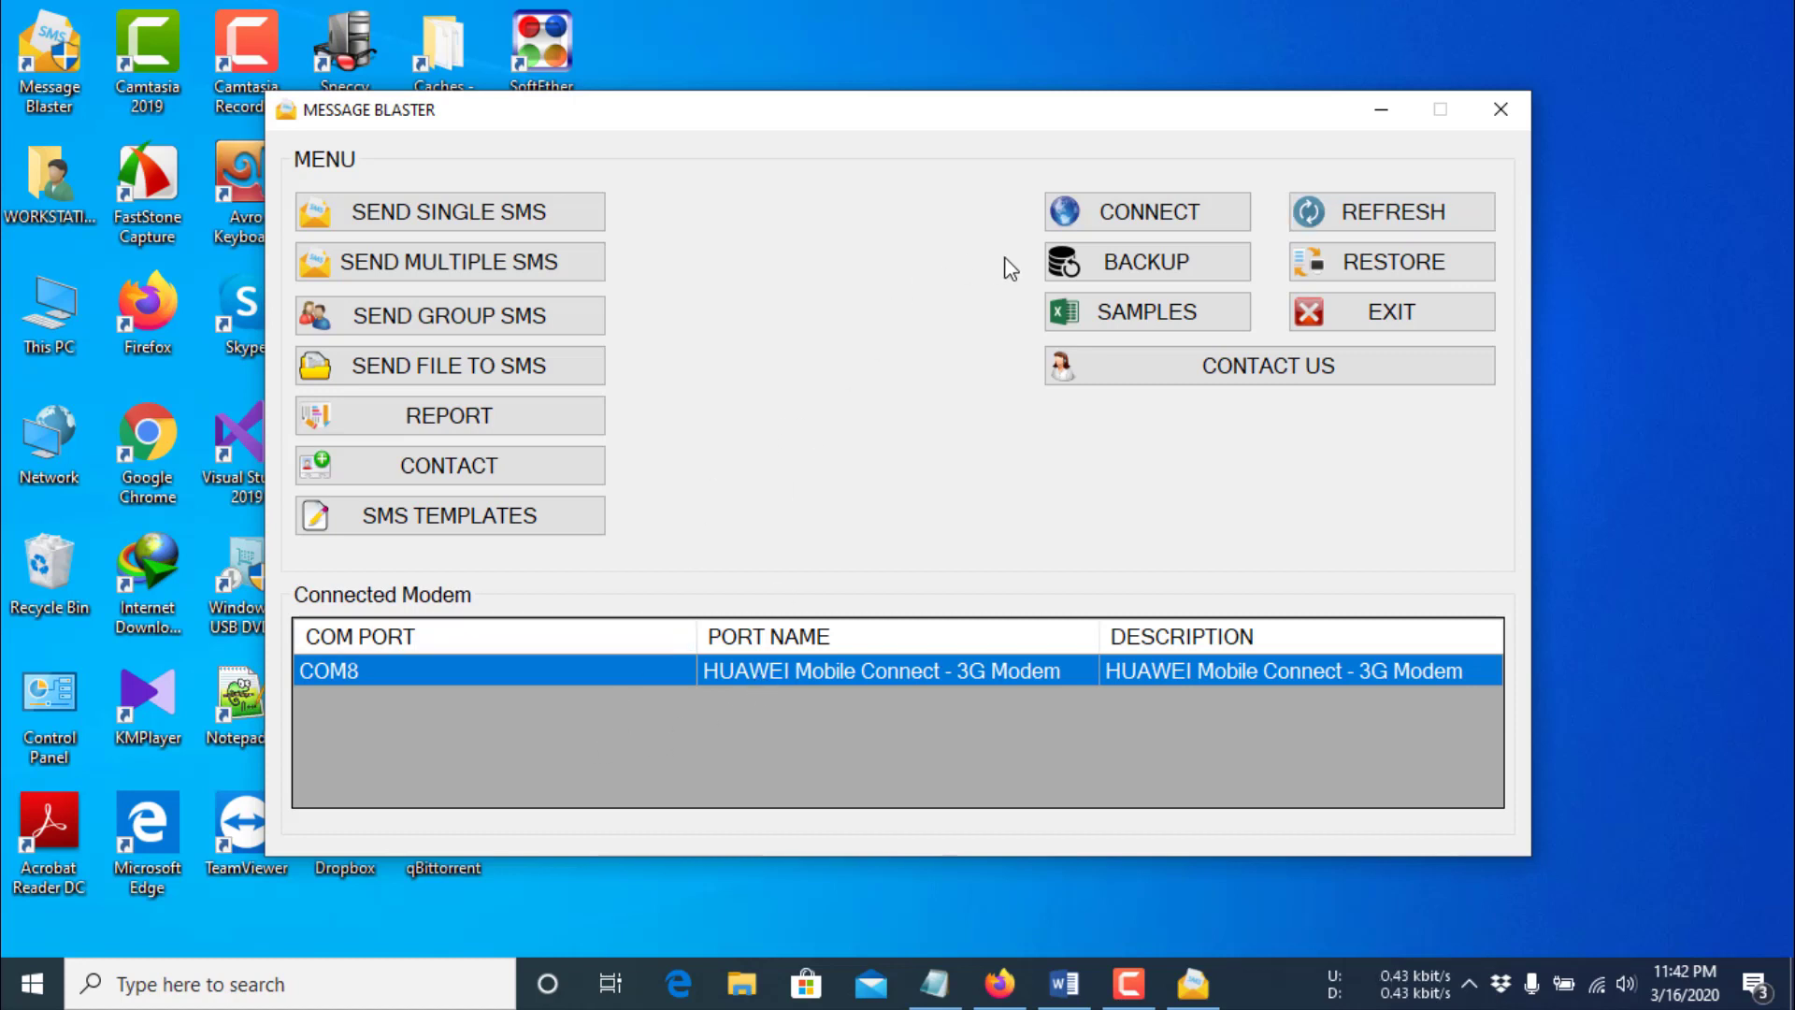
click(1142, 217)
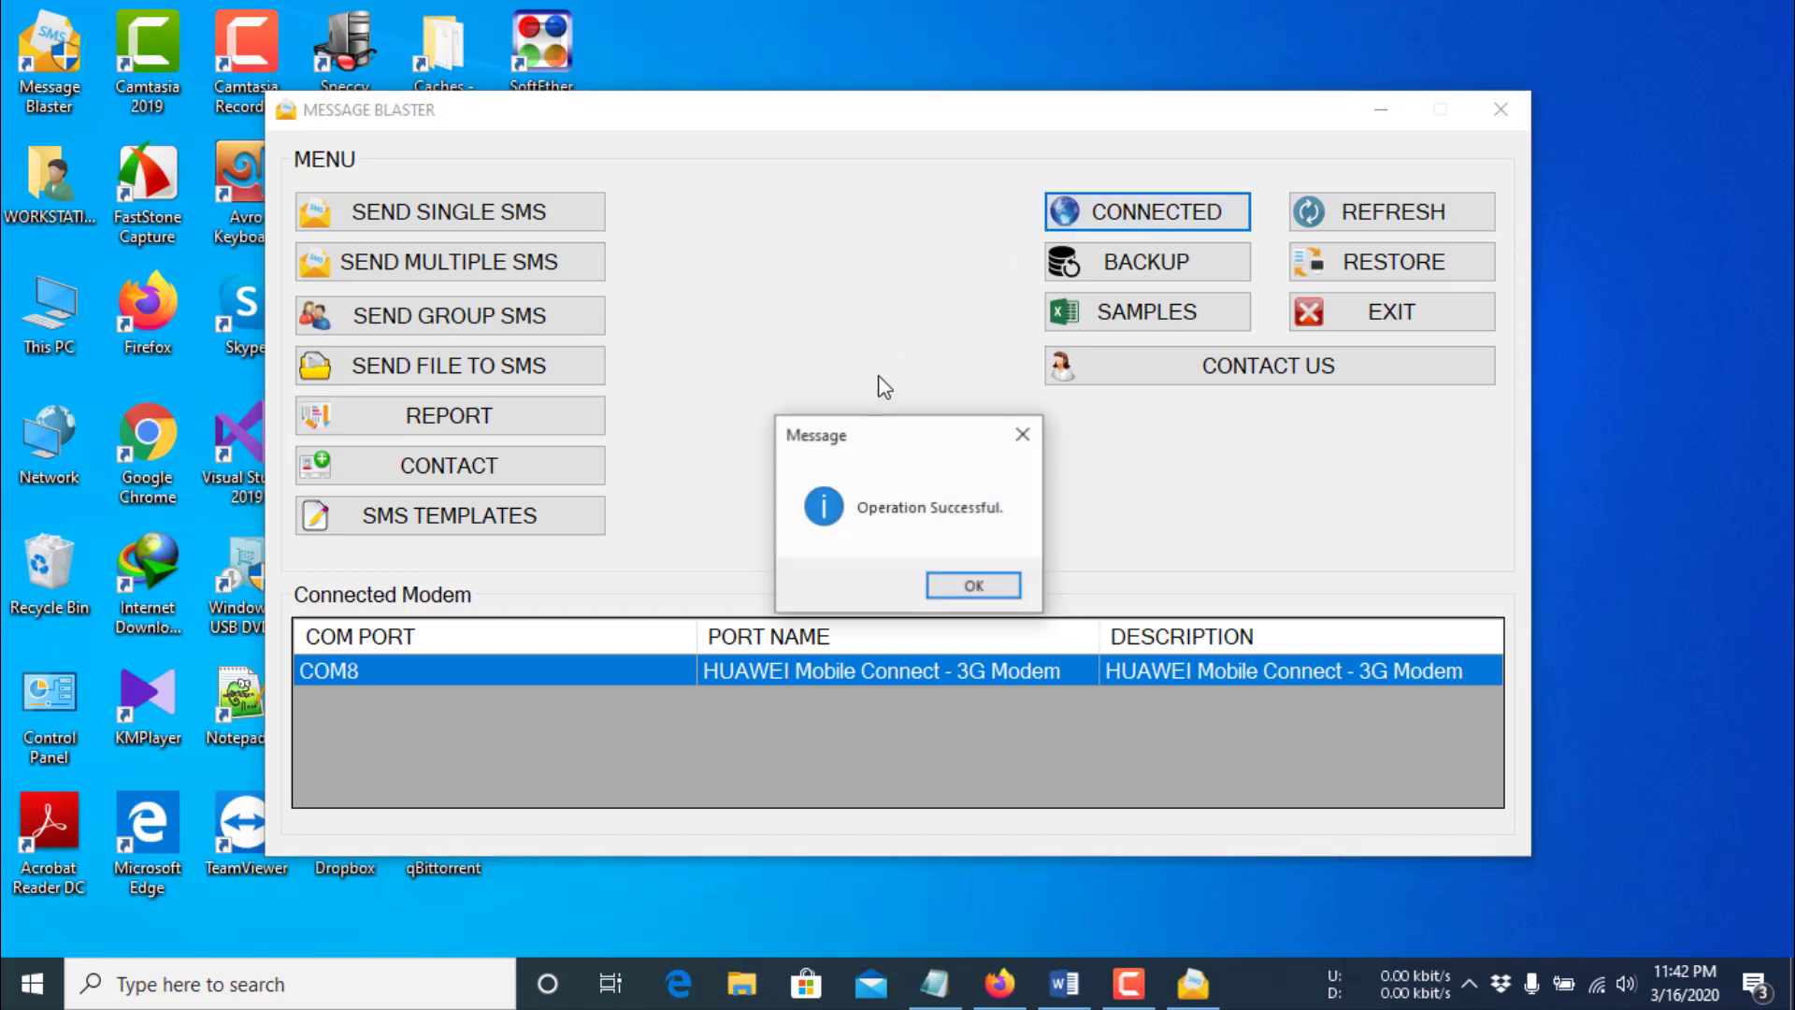
click(969, 589)
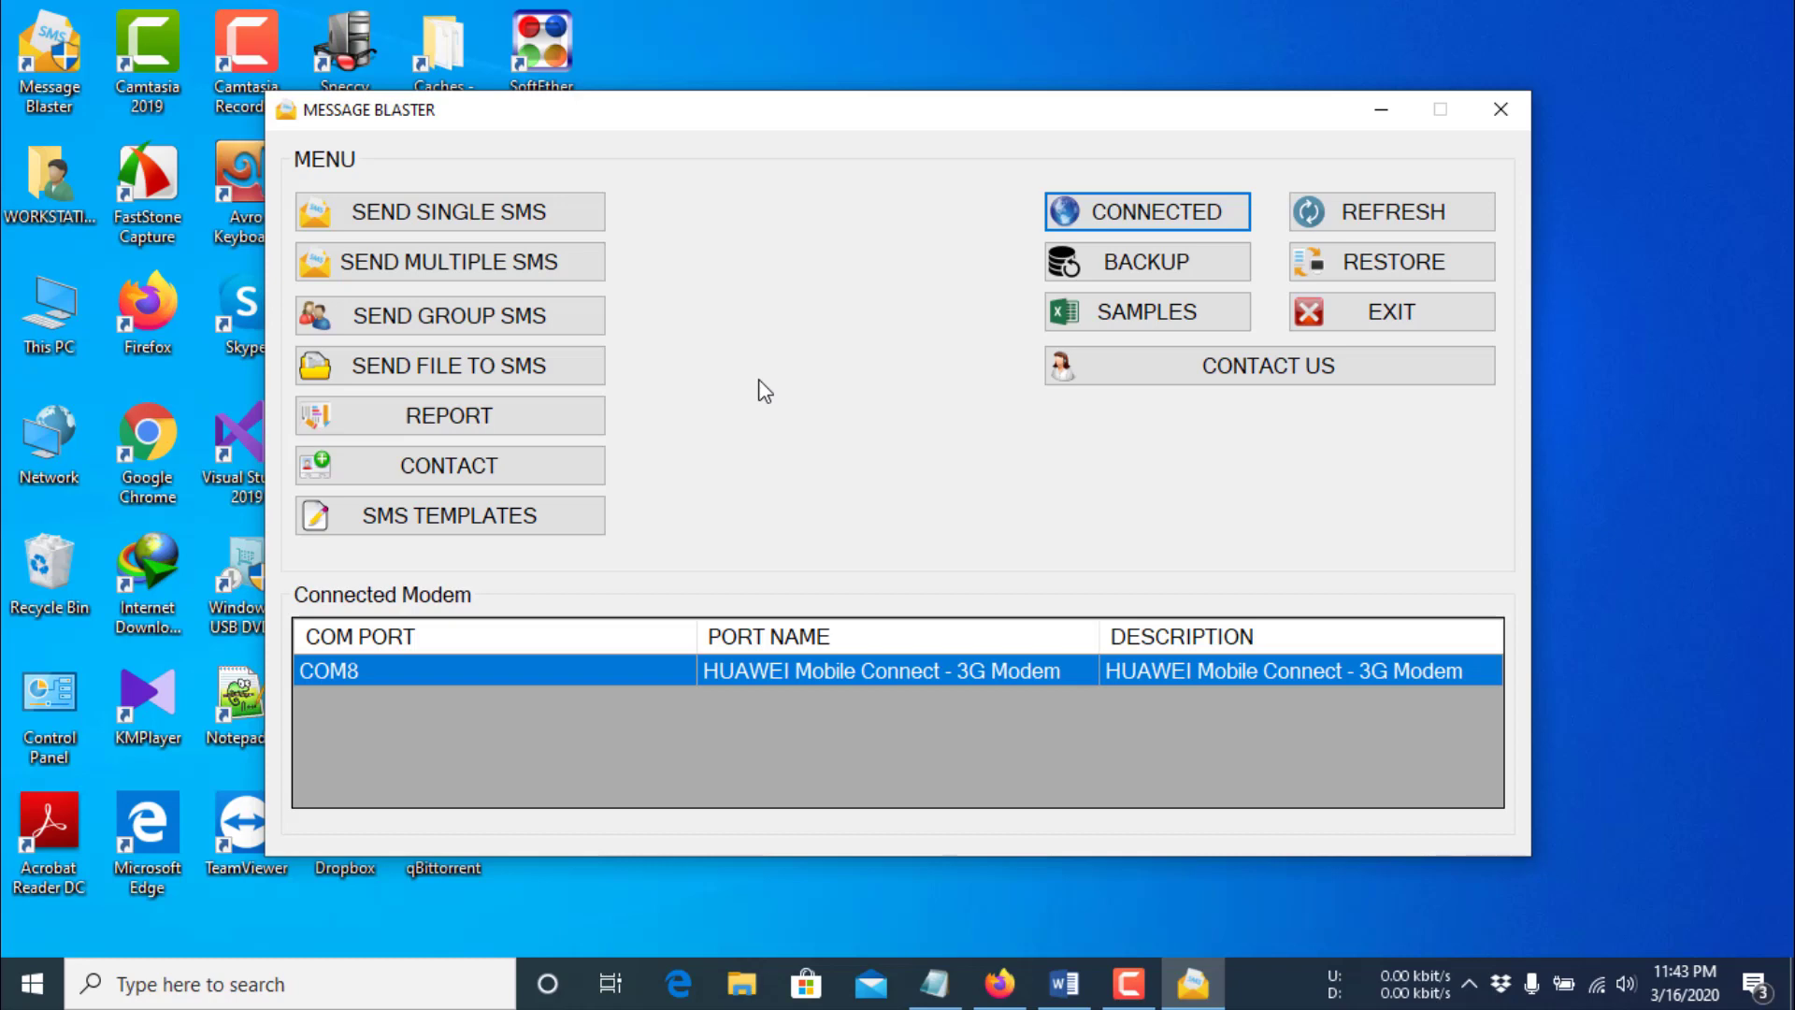
- Send 'this is my first sms' to the recipient's number under campaign 'Welcome Message'
click(453, 222)
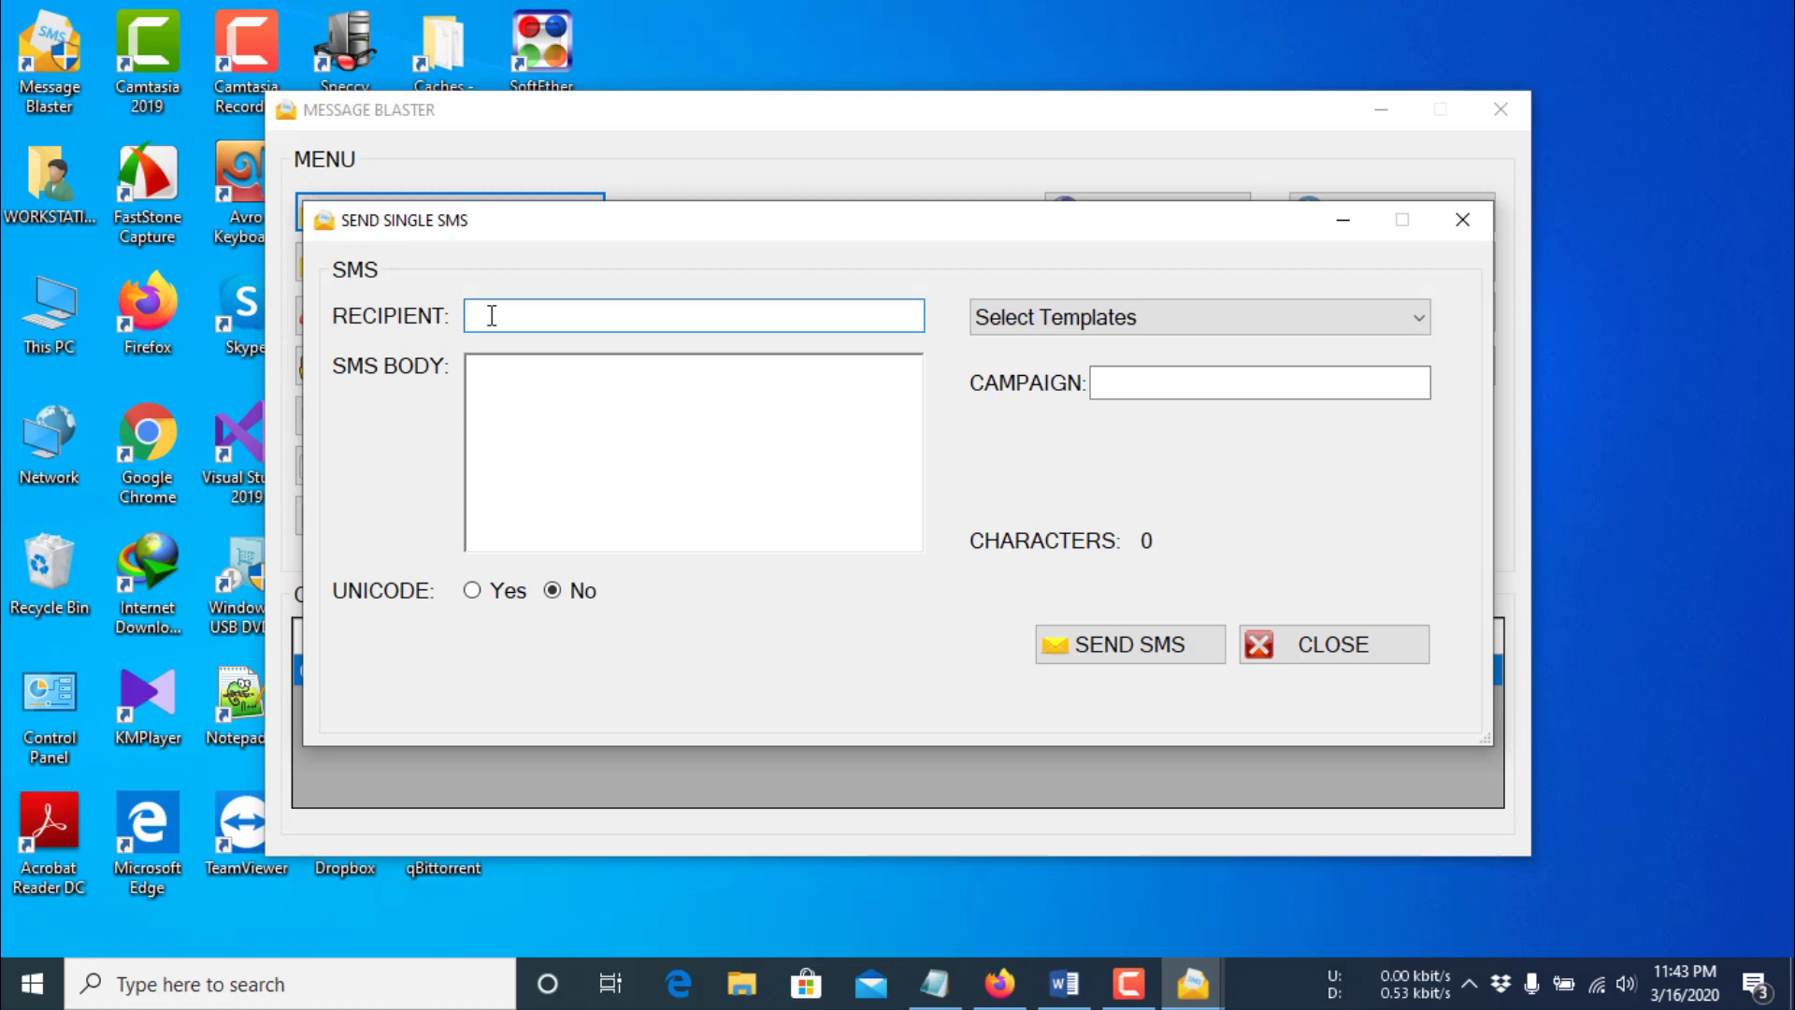
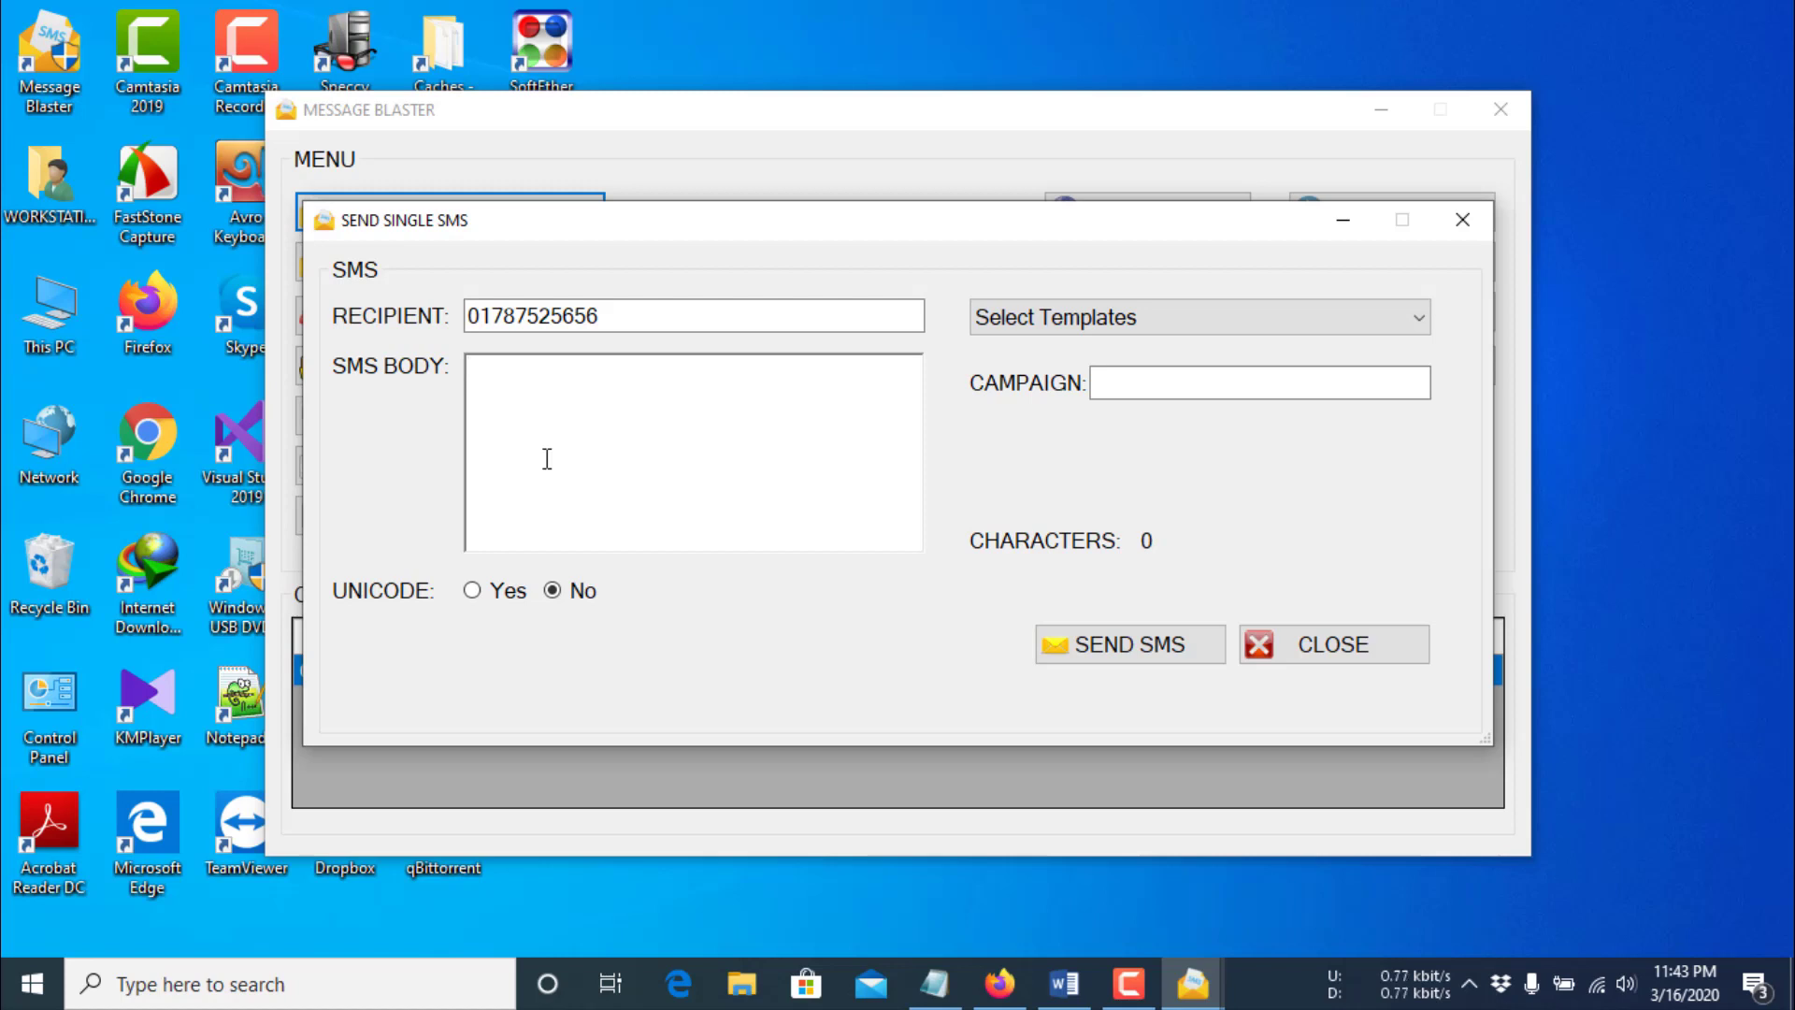
text(this is my first sms)
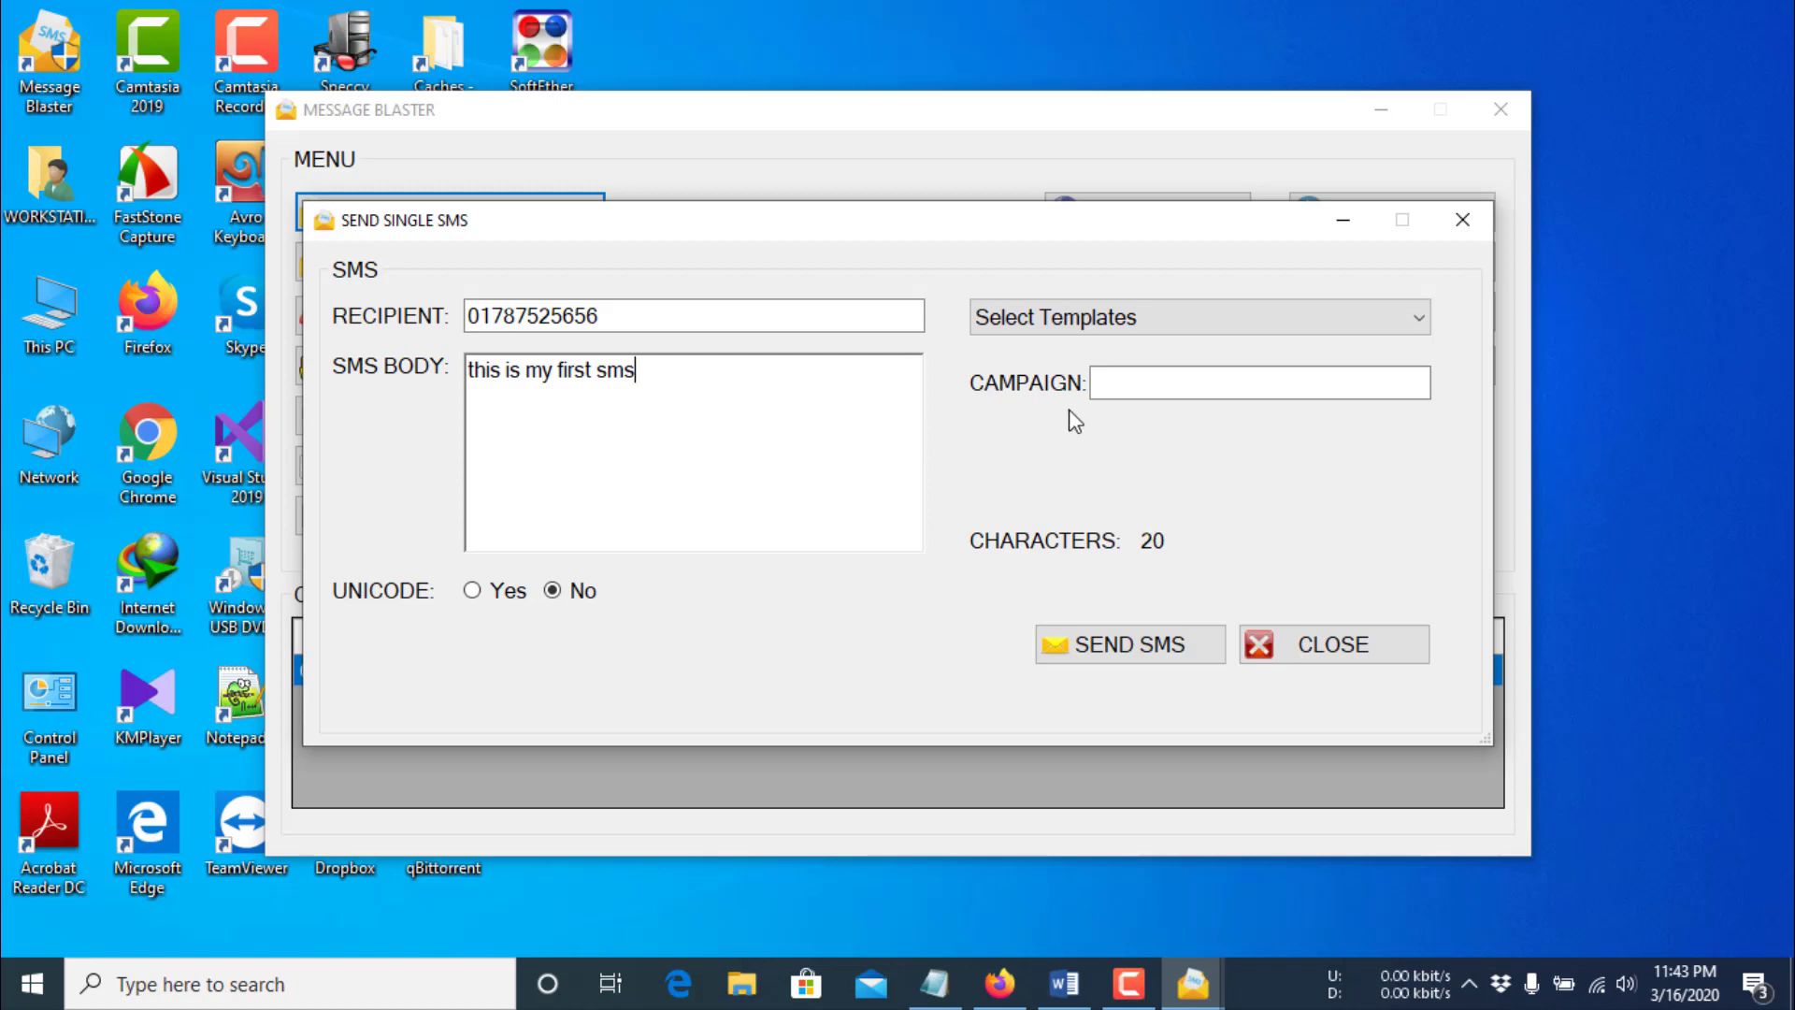
click(1113, 384)
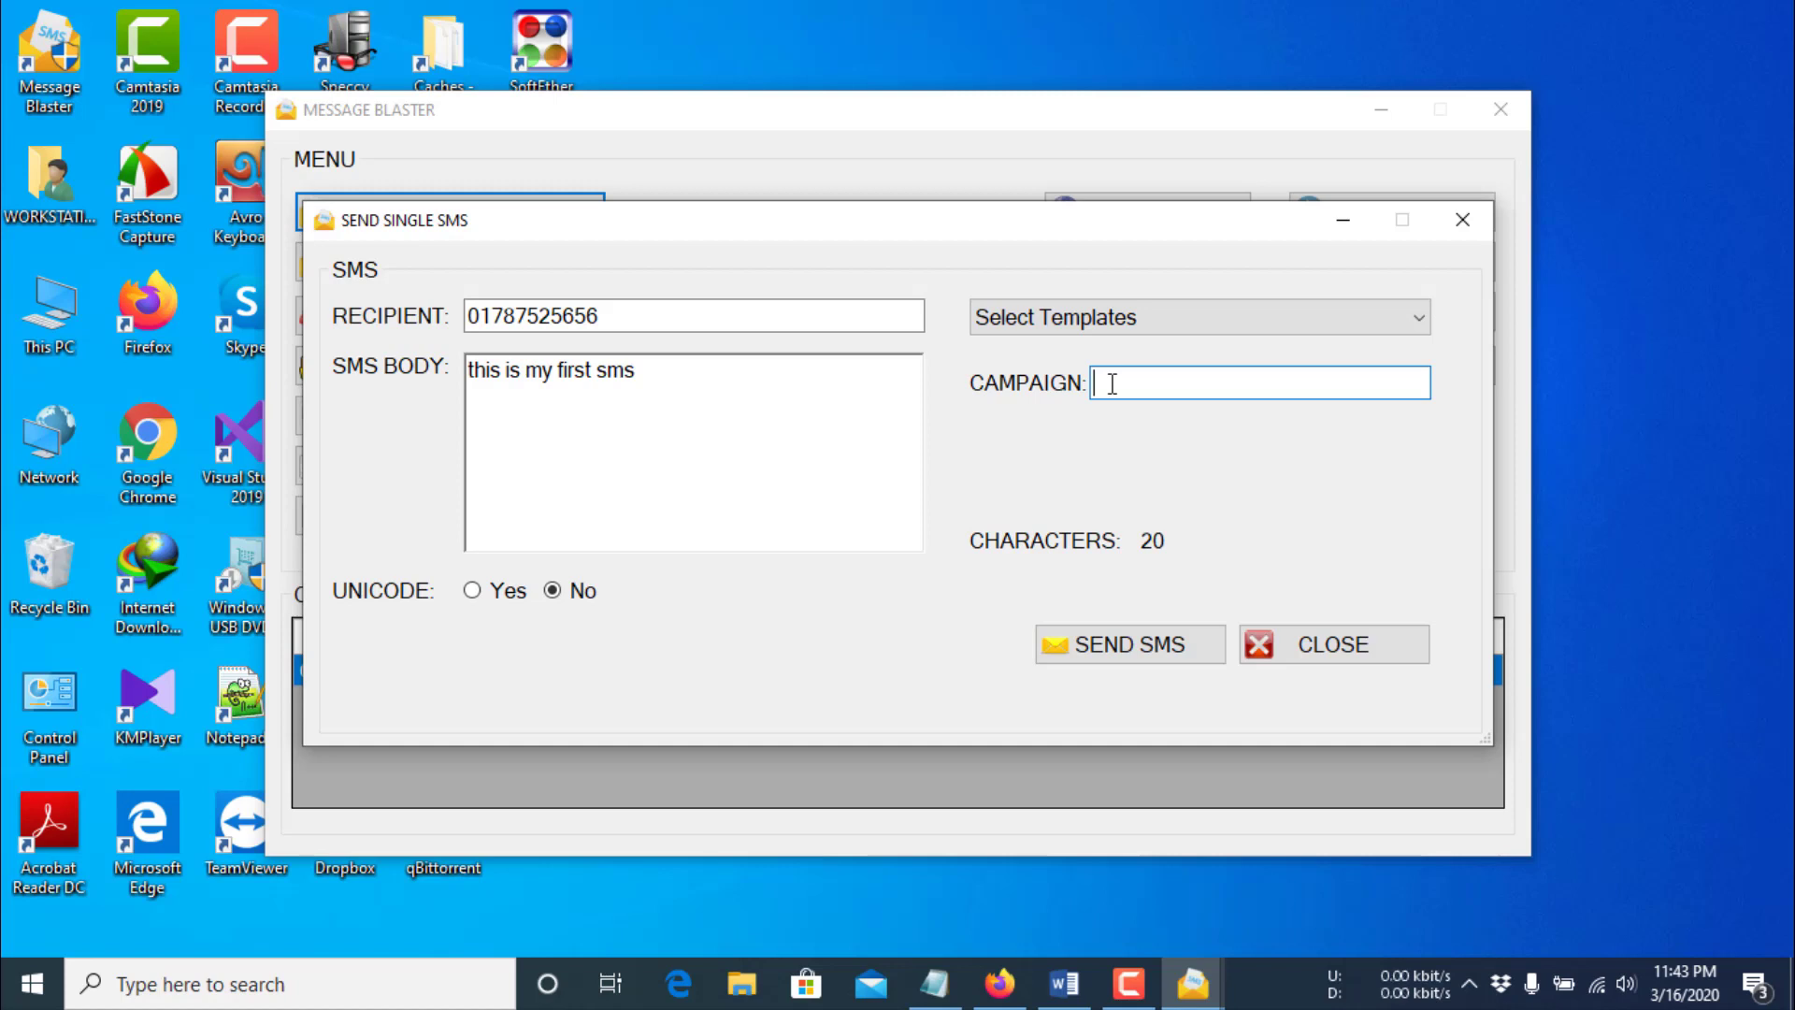
text(Welcome Message)
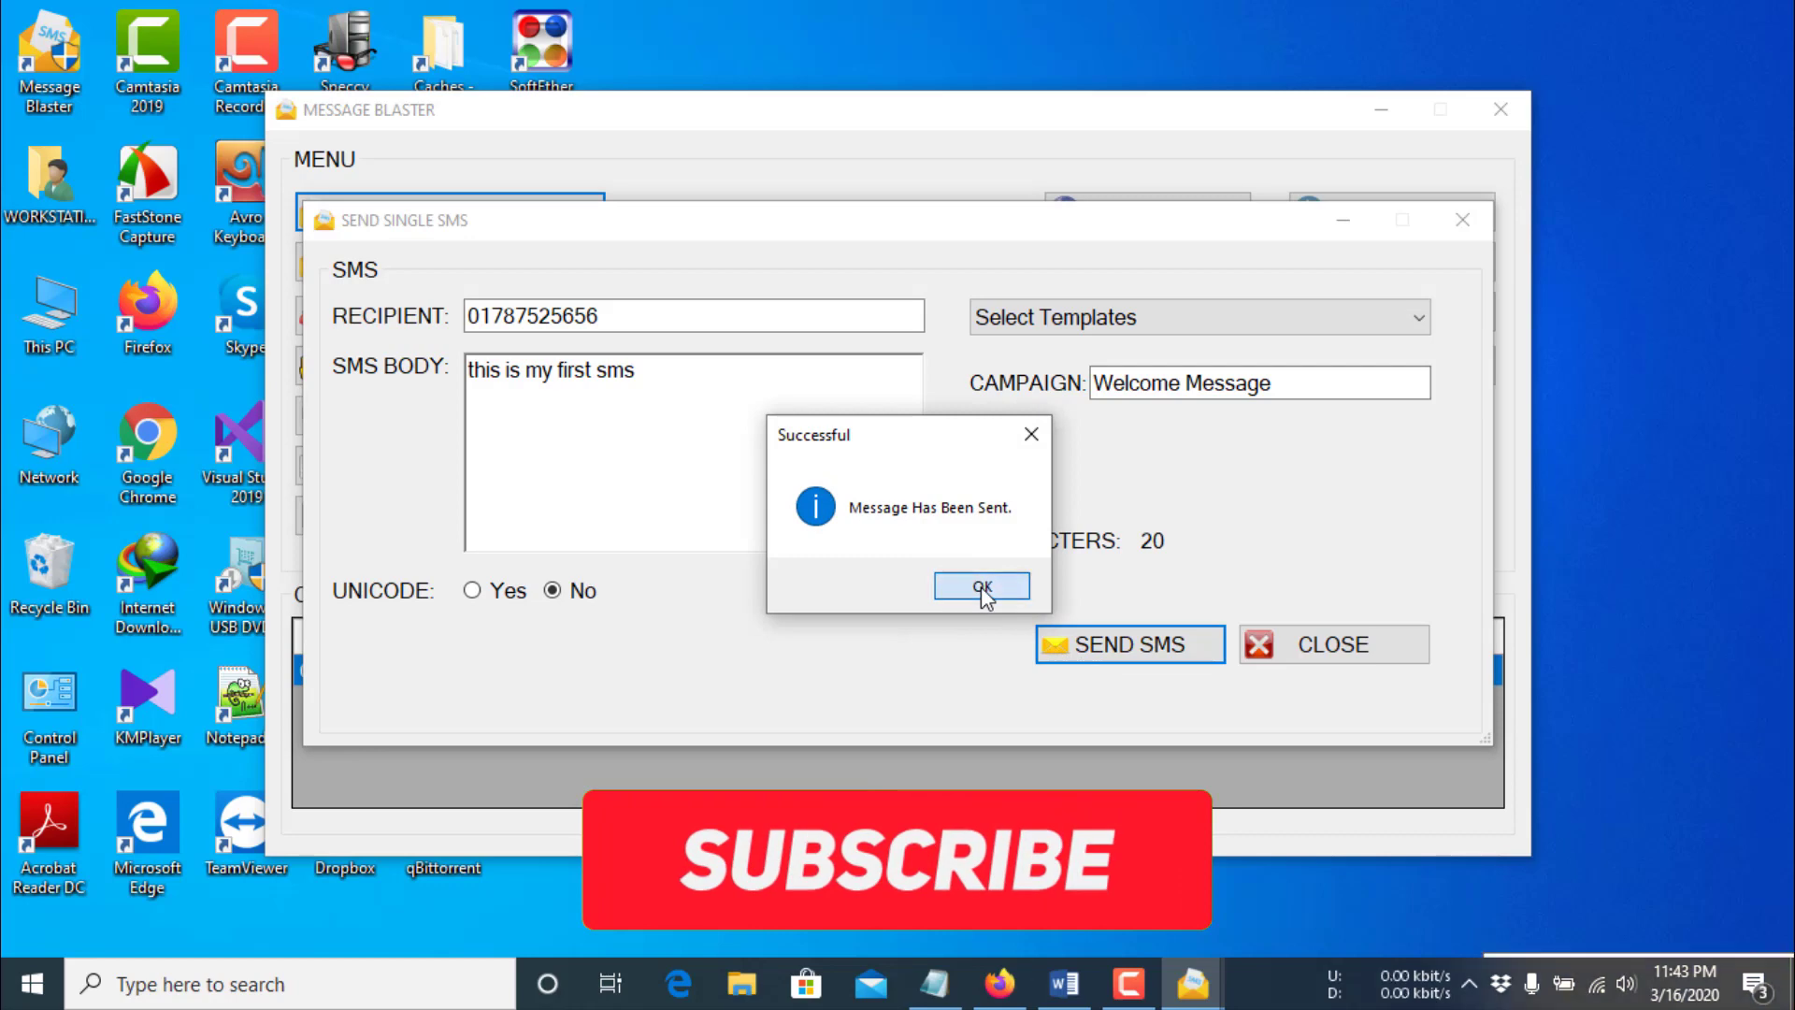
click(986, 591)
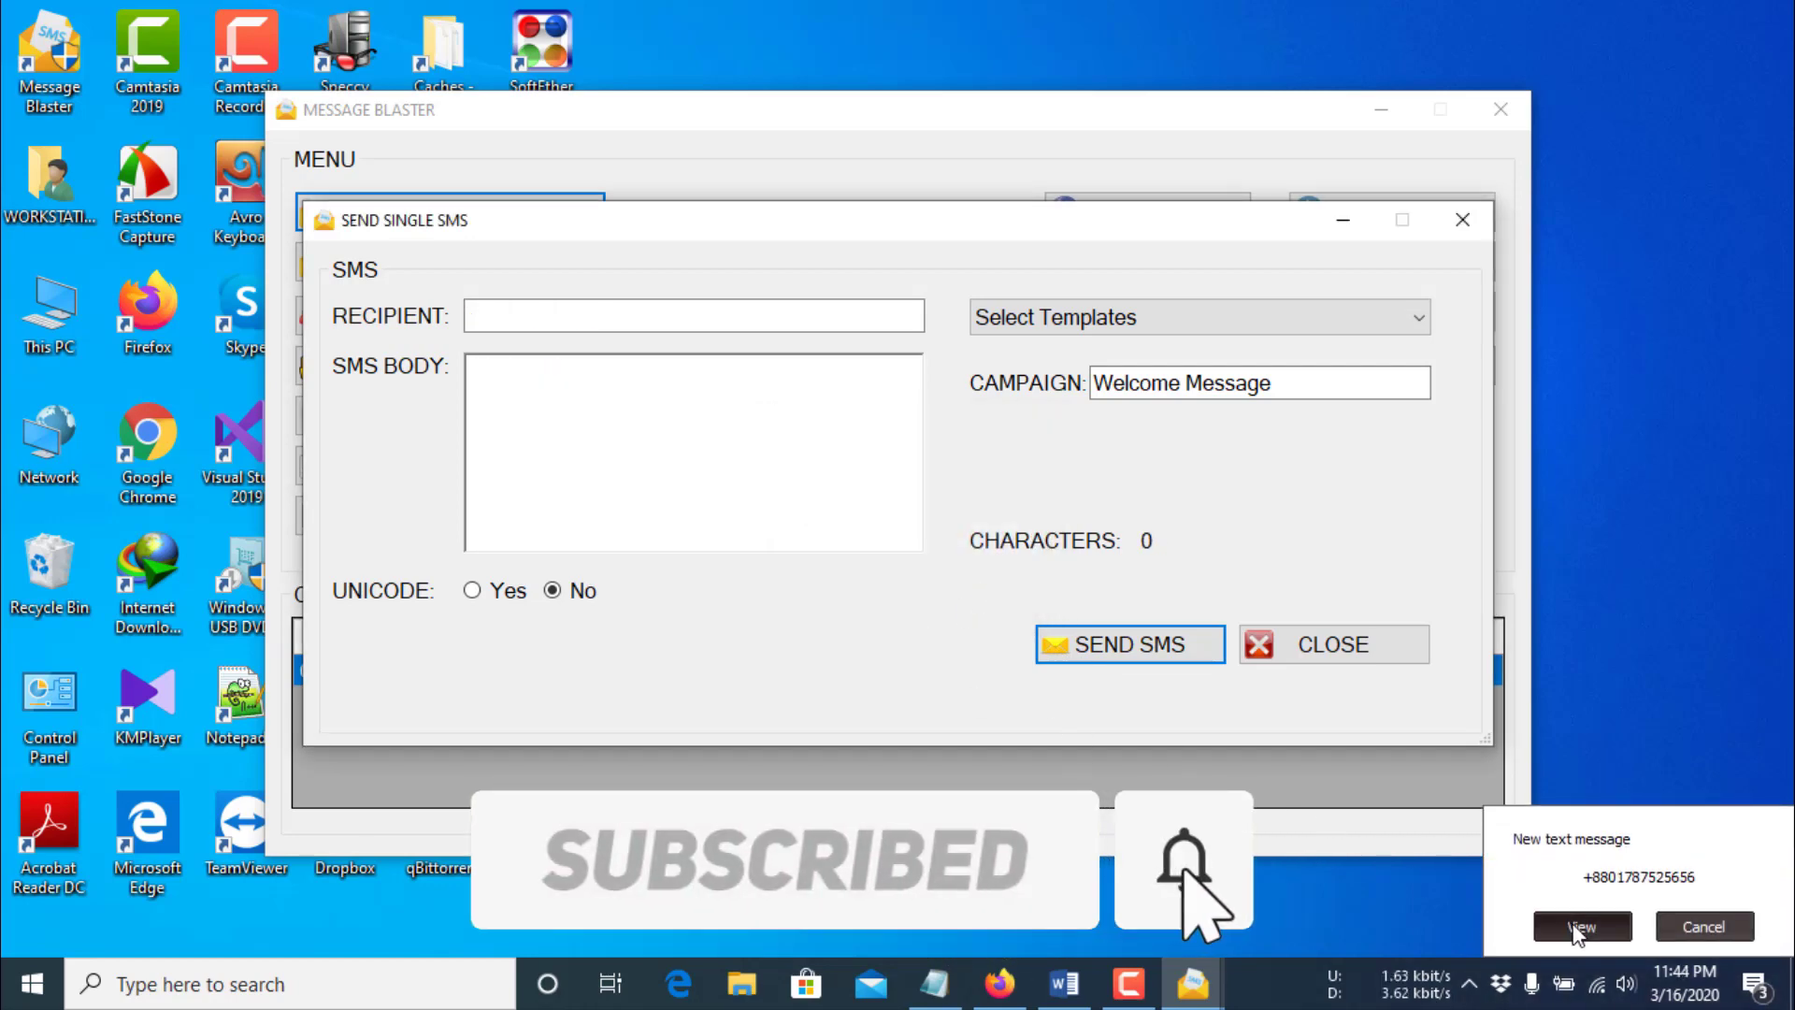
click(1580, 926)
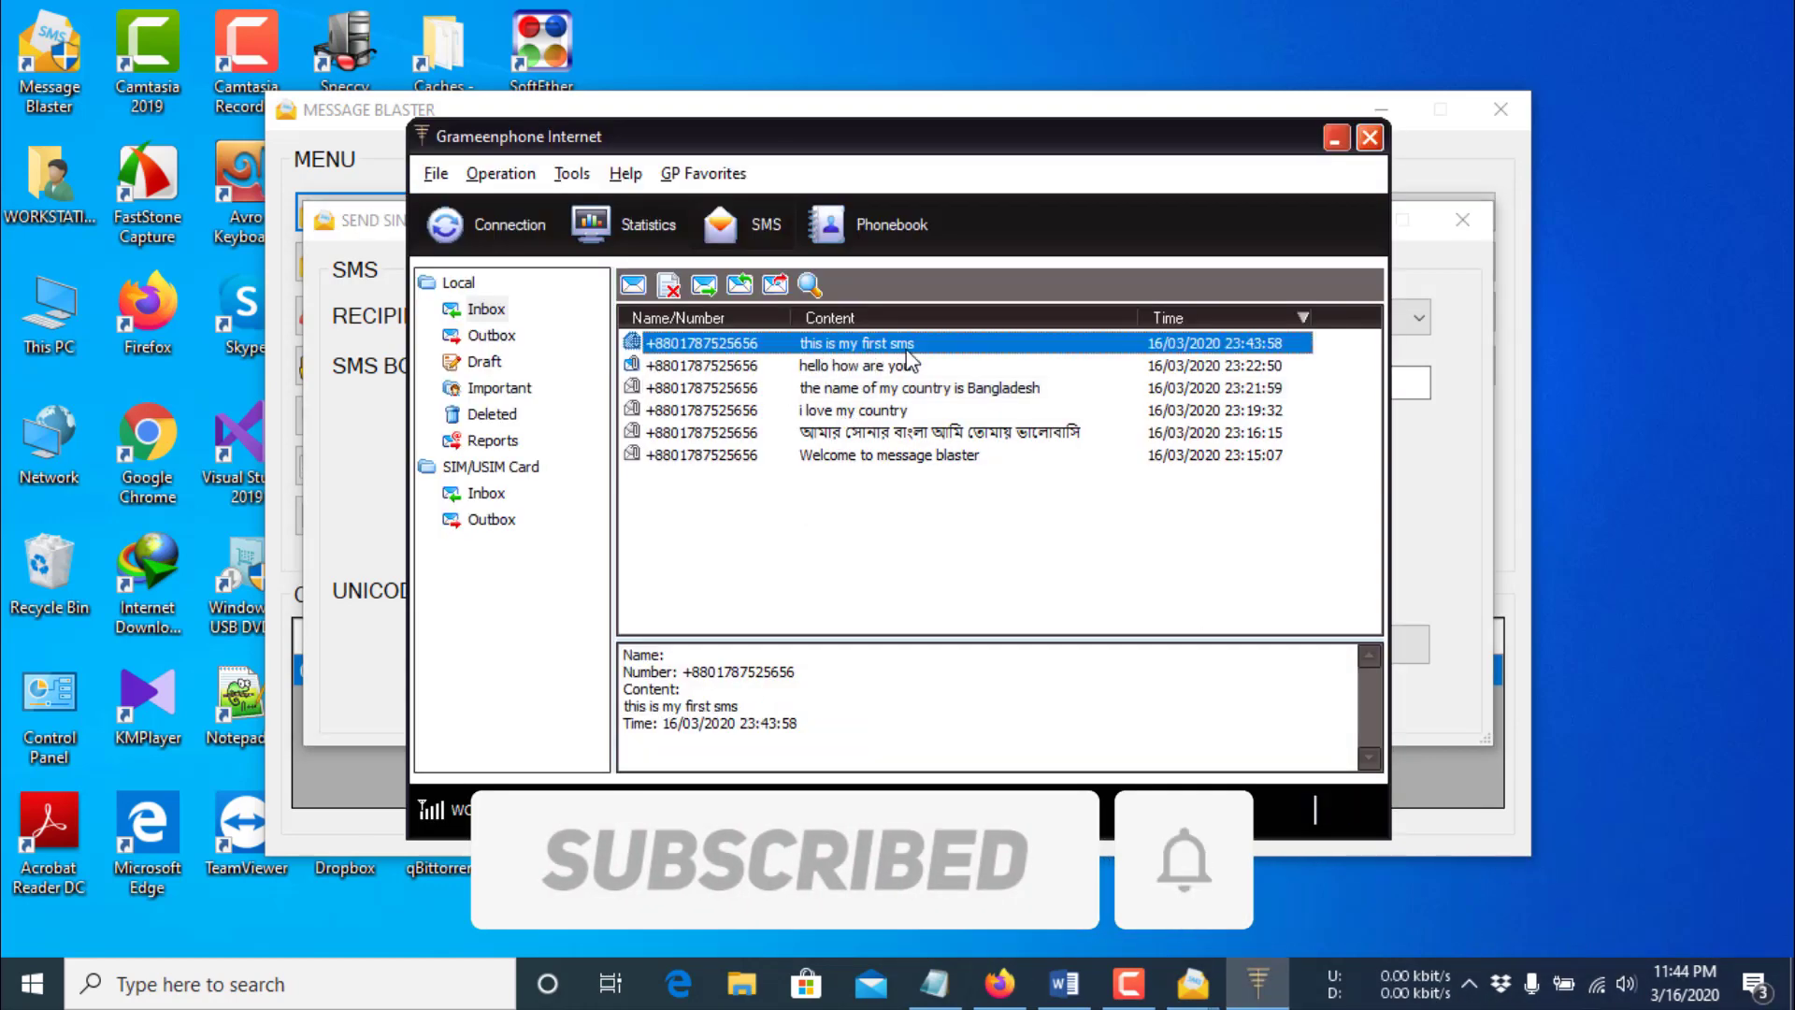
click(1336, 139)
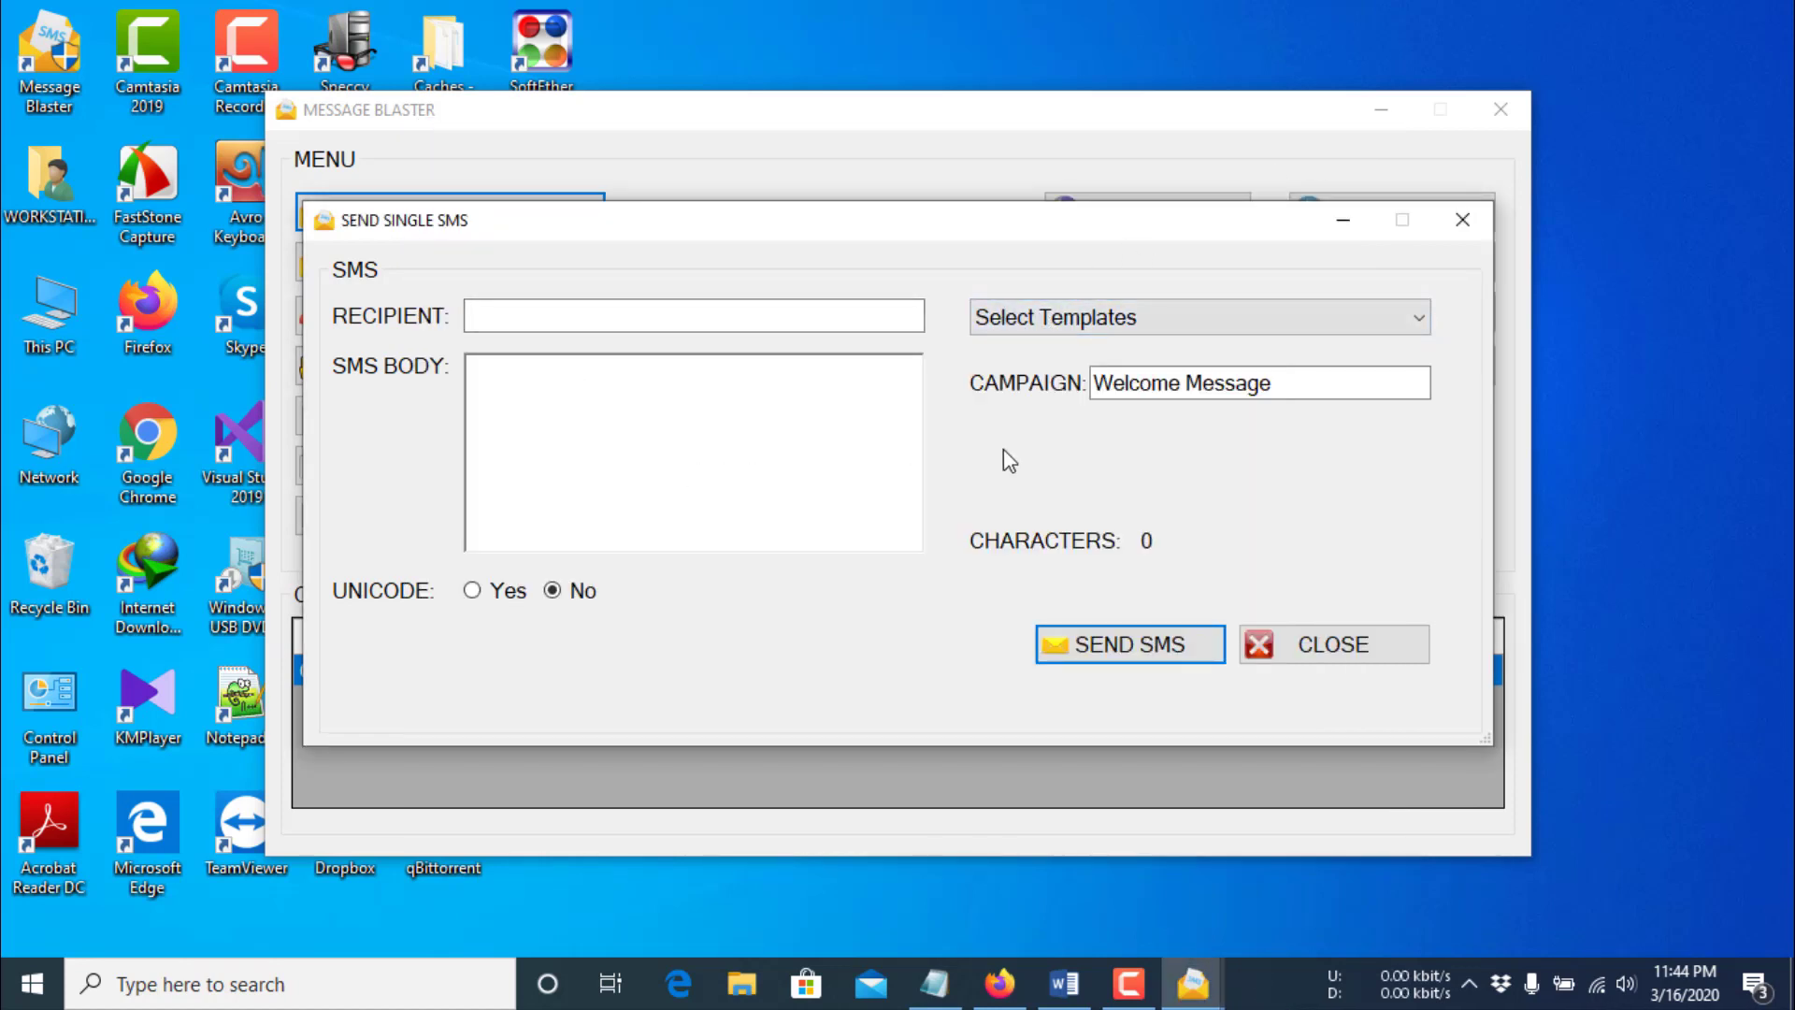
- Create template 'My First Templates' with text 'This is my first sms templates using Message Blaster Software'
click(1308, 641)
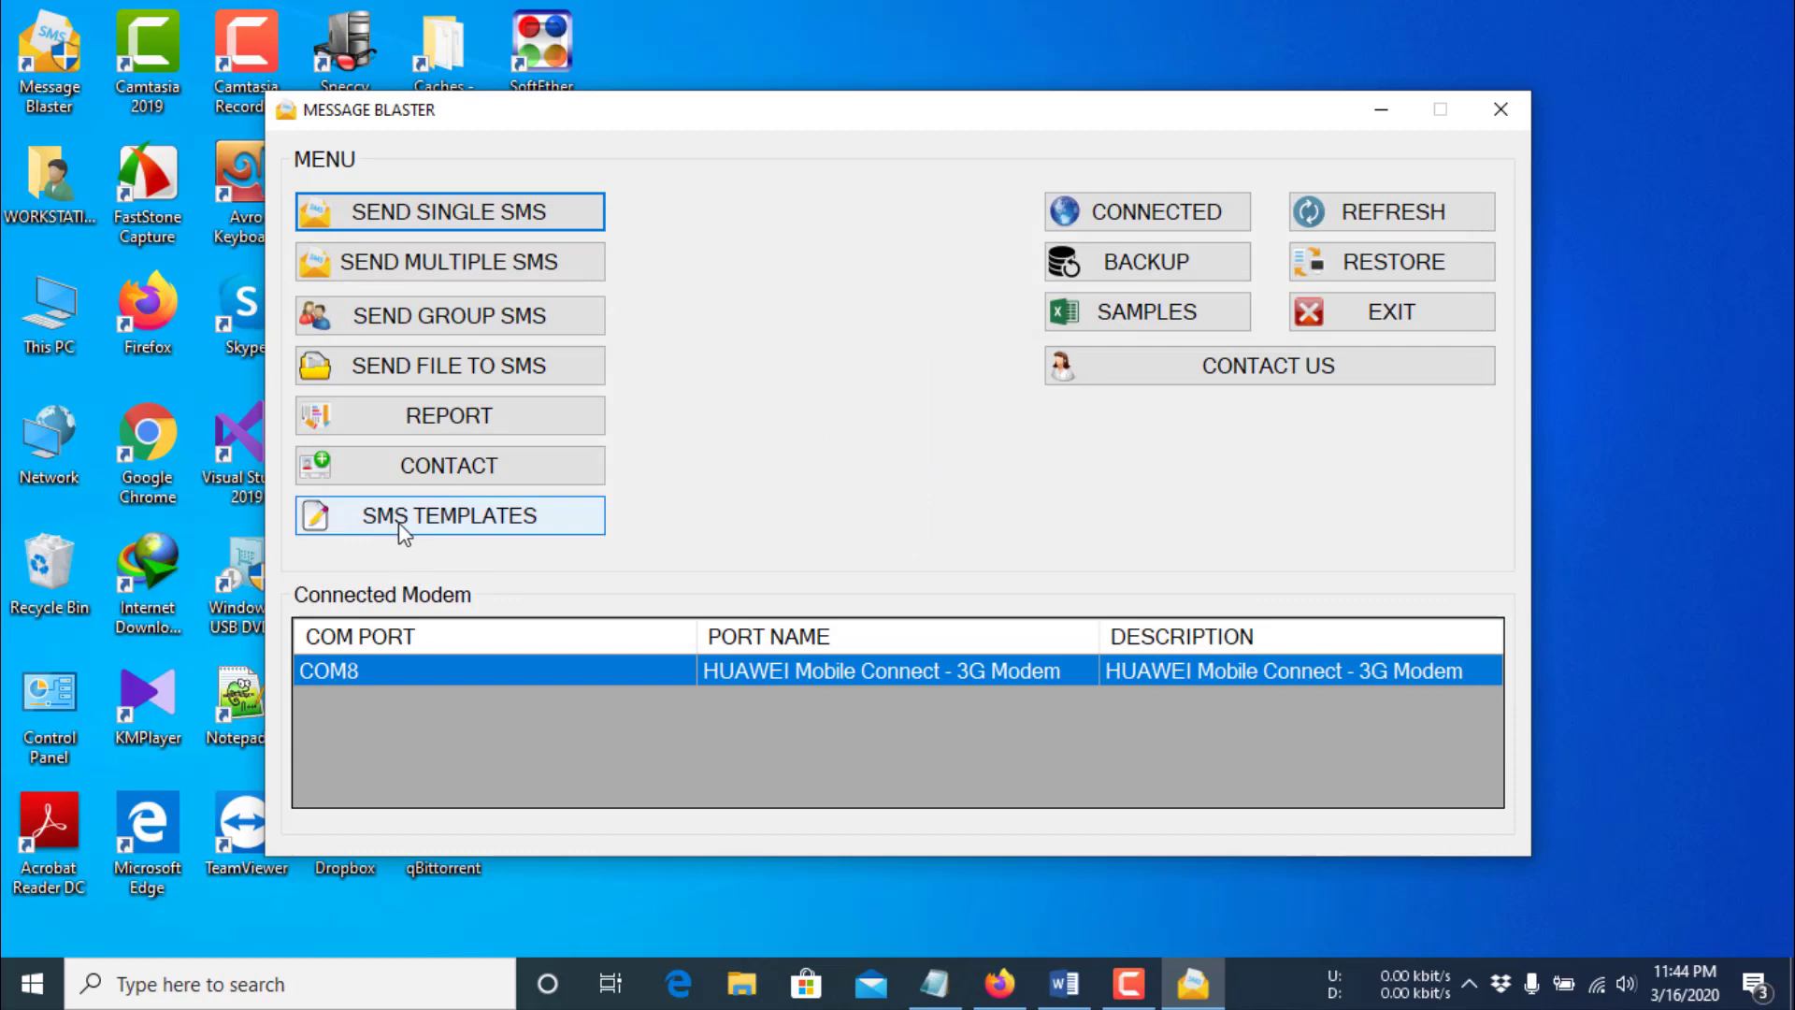
click(422, 527)
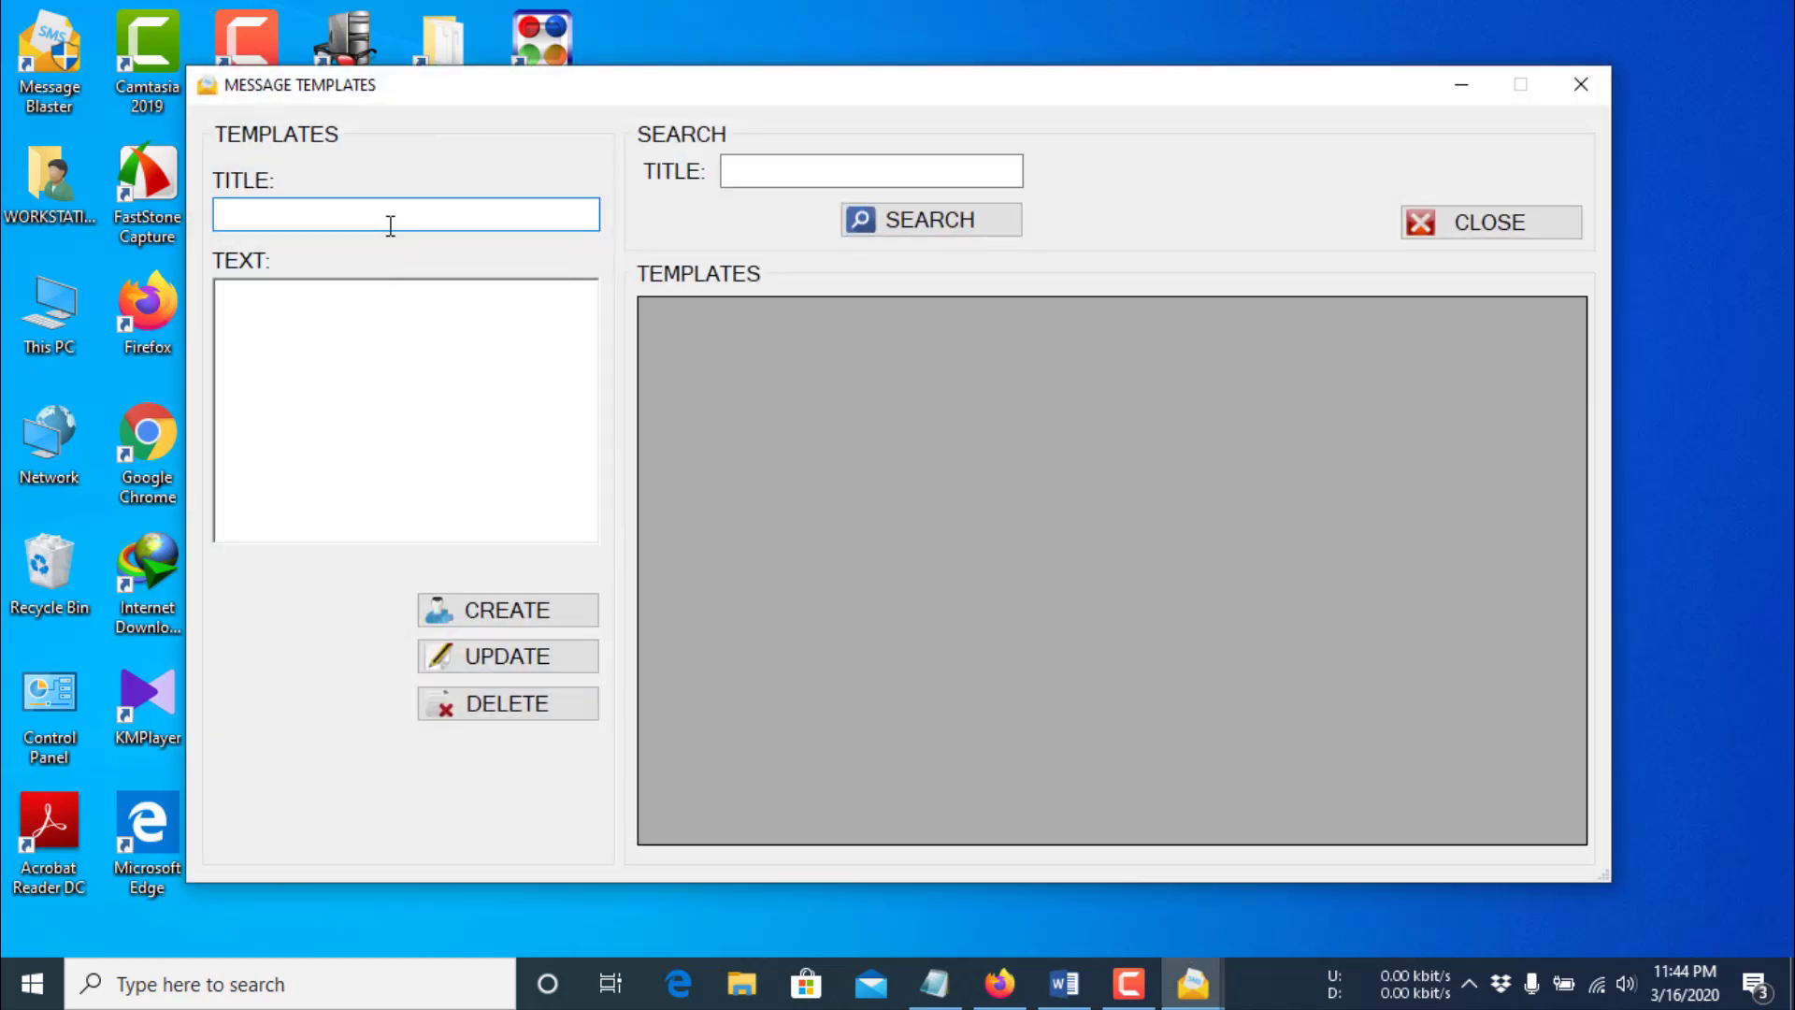
text(My First Templates)
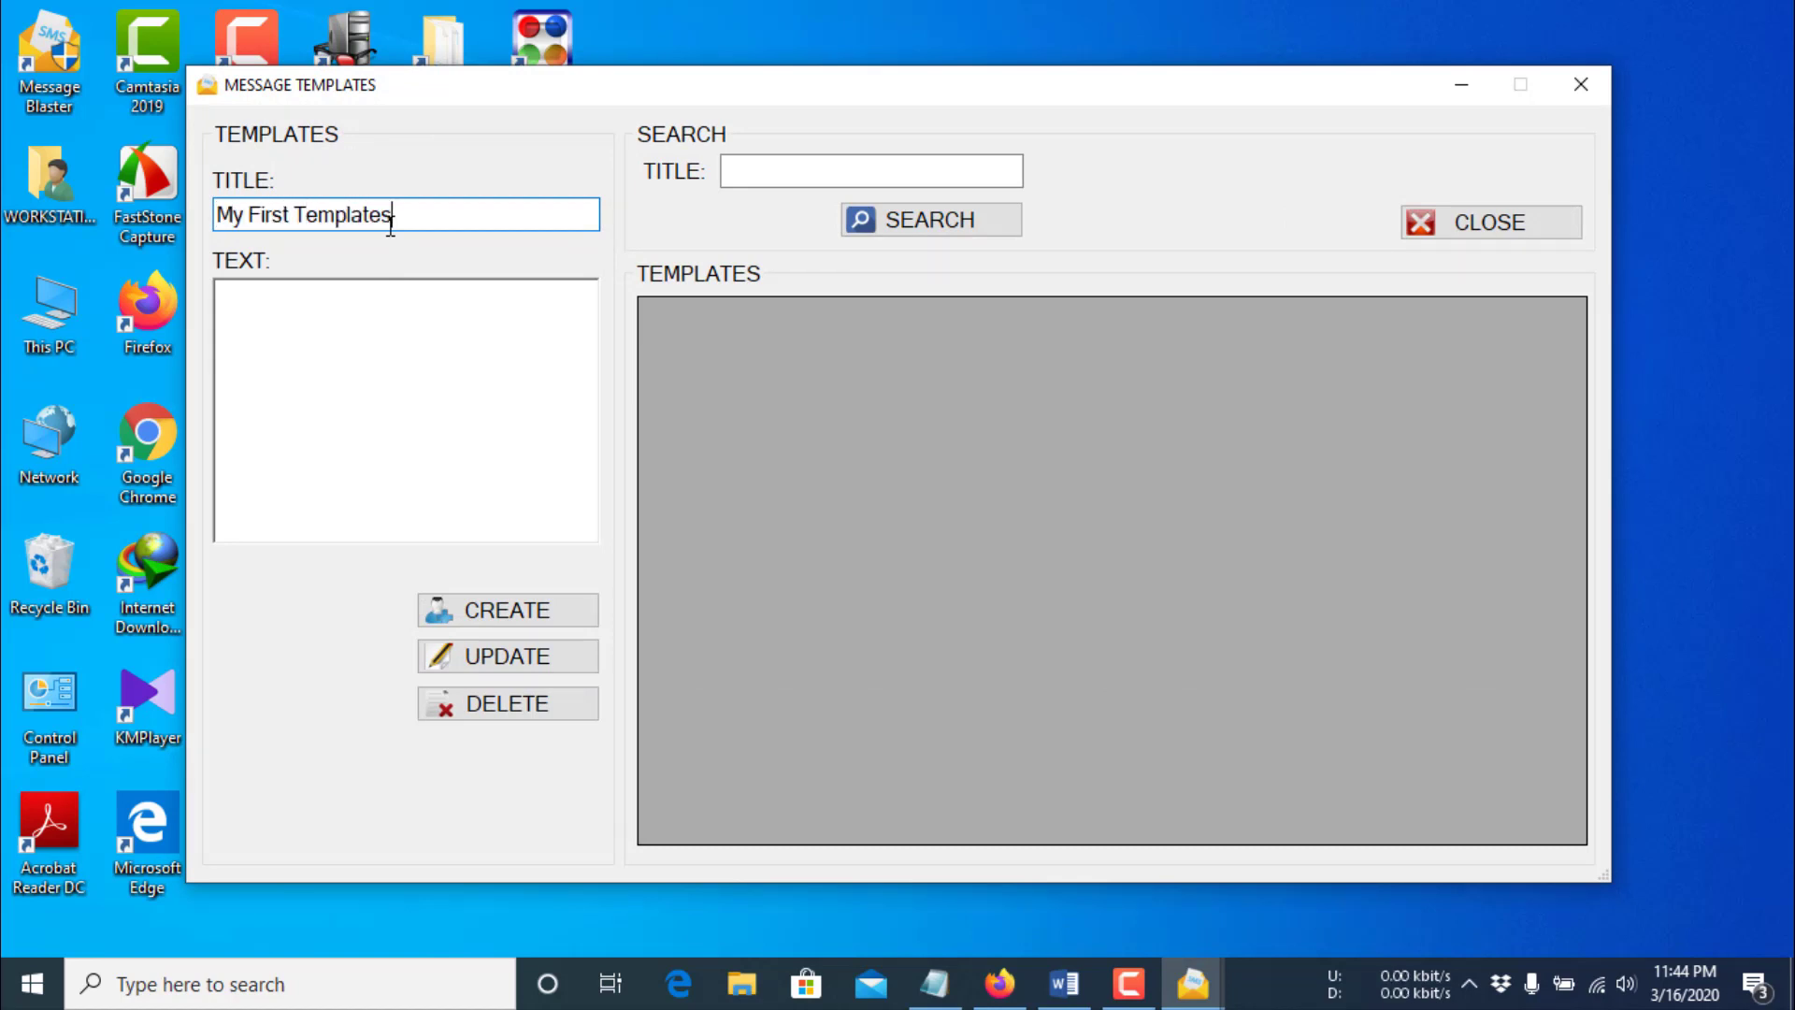
click(381, 361)
text(T)
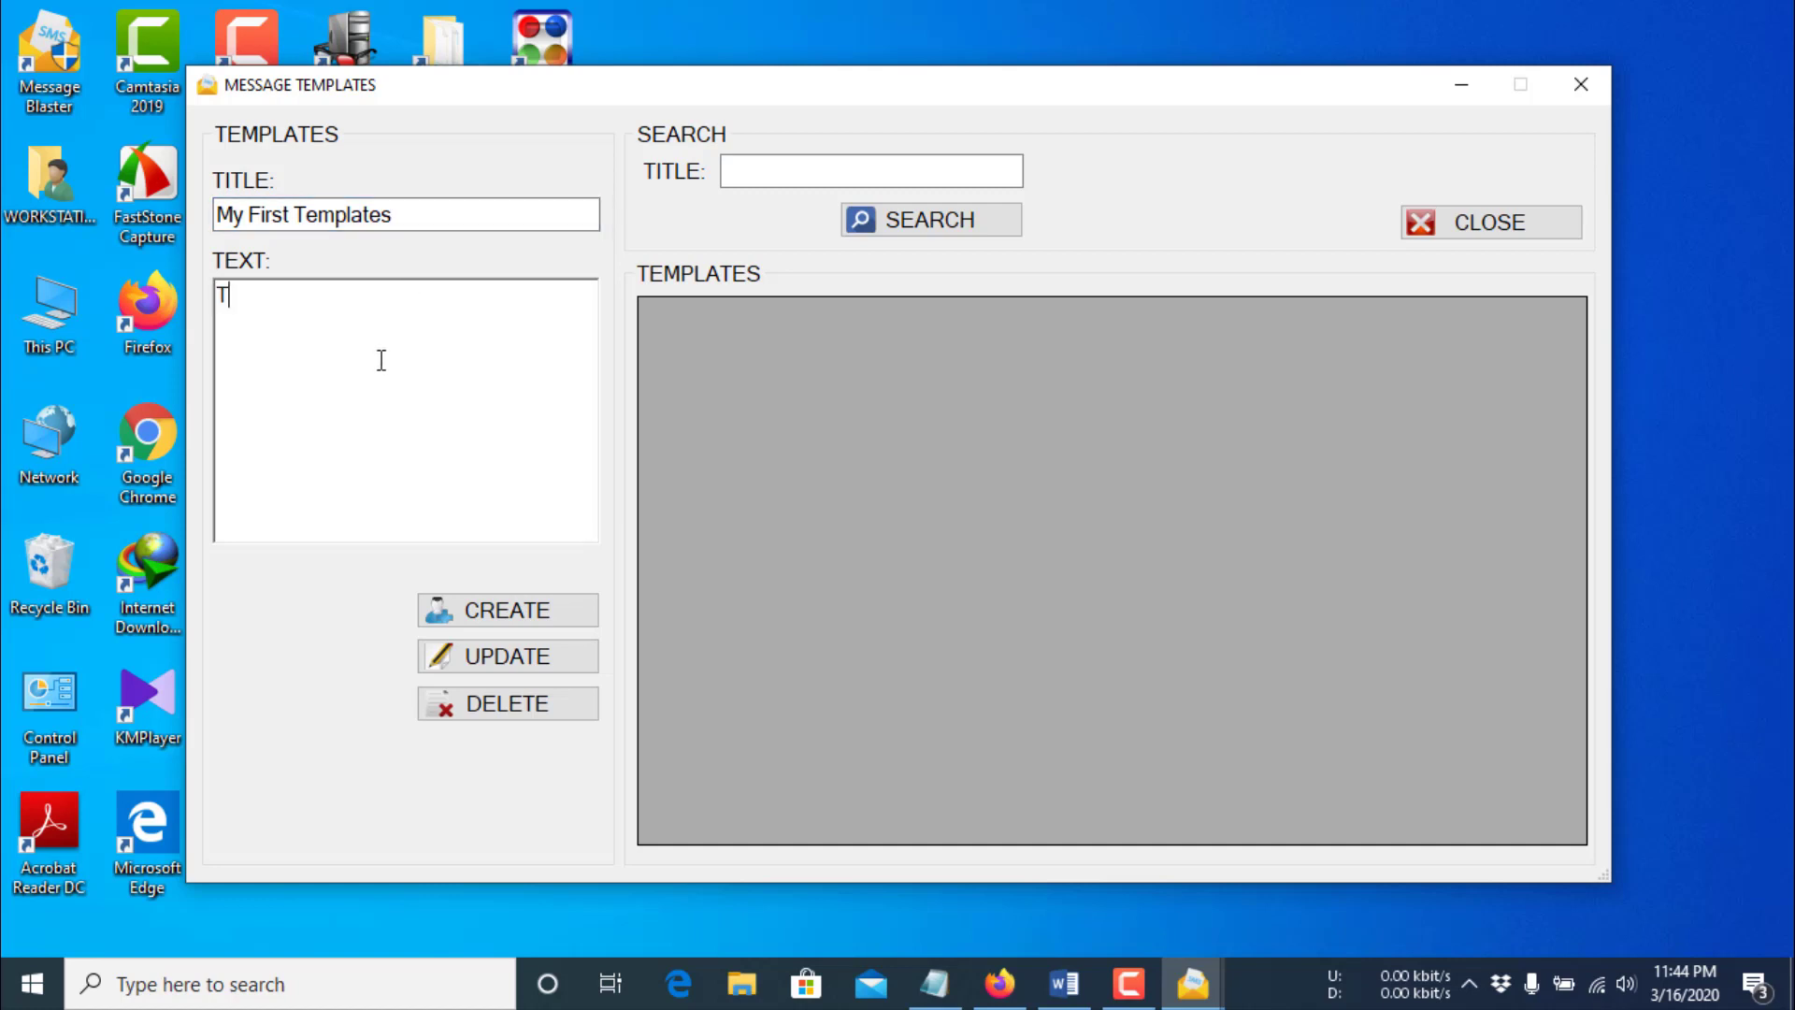
text(his is my)
text(first sms )
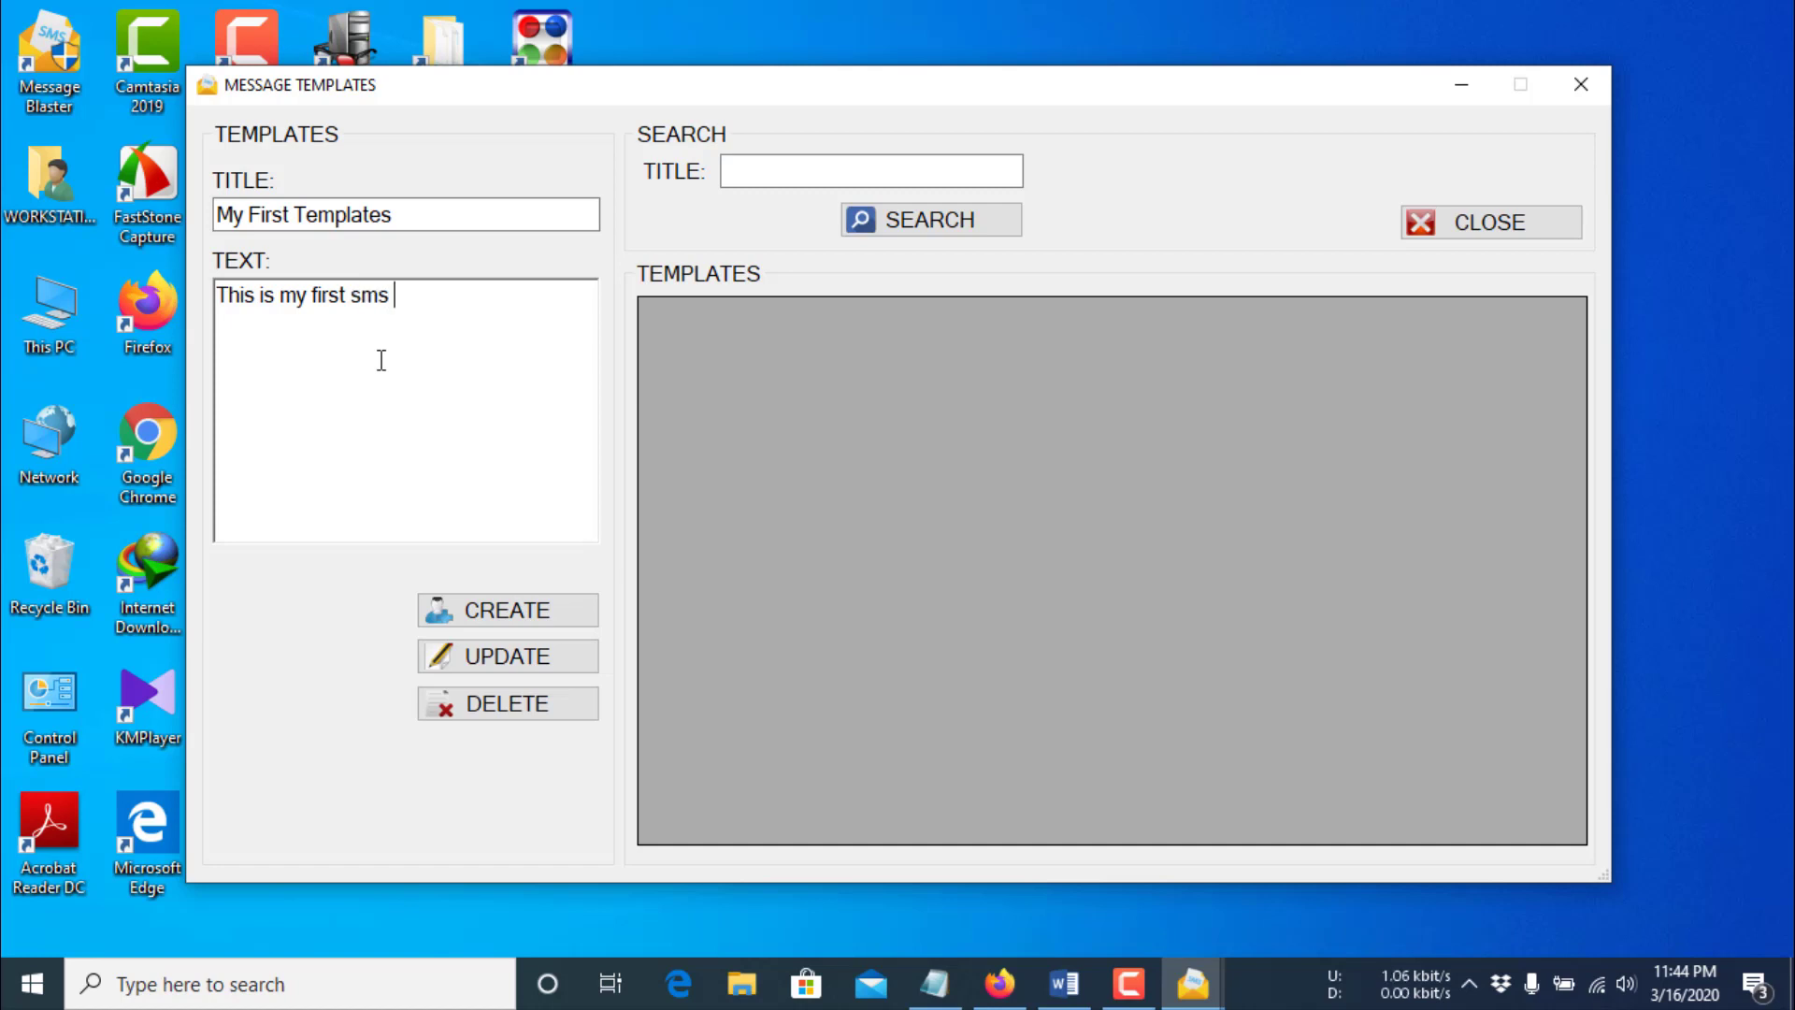
text(templates using)
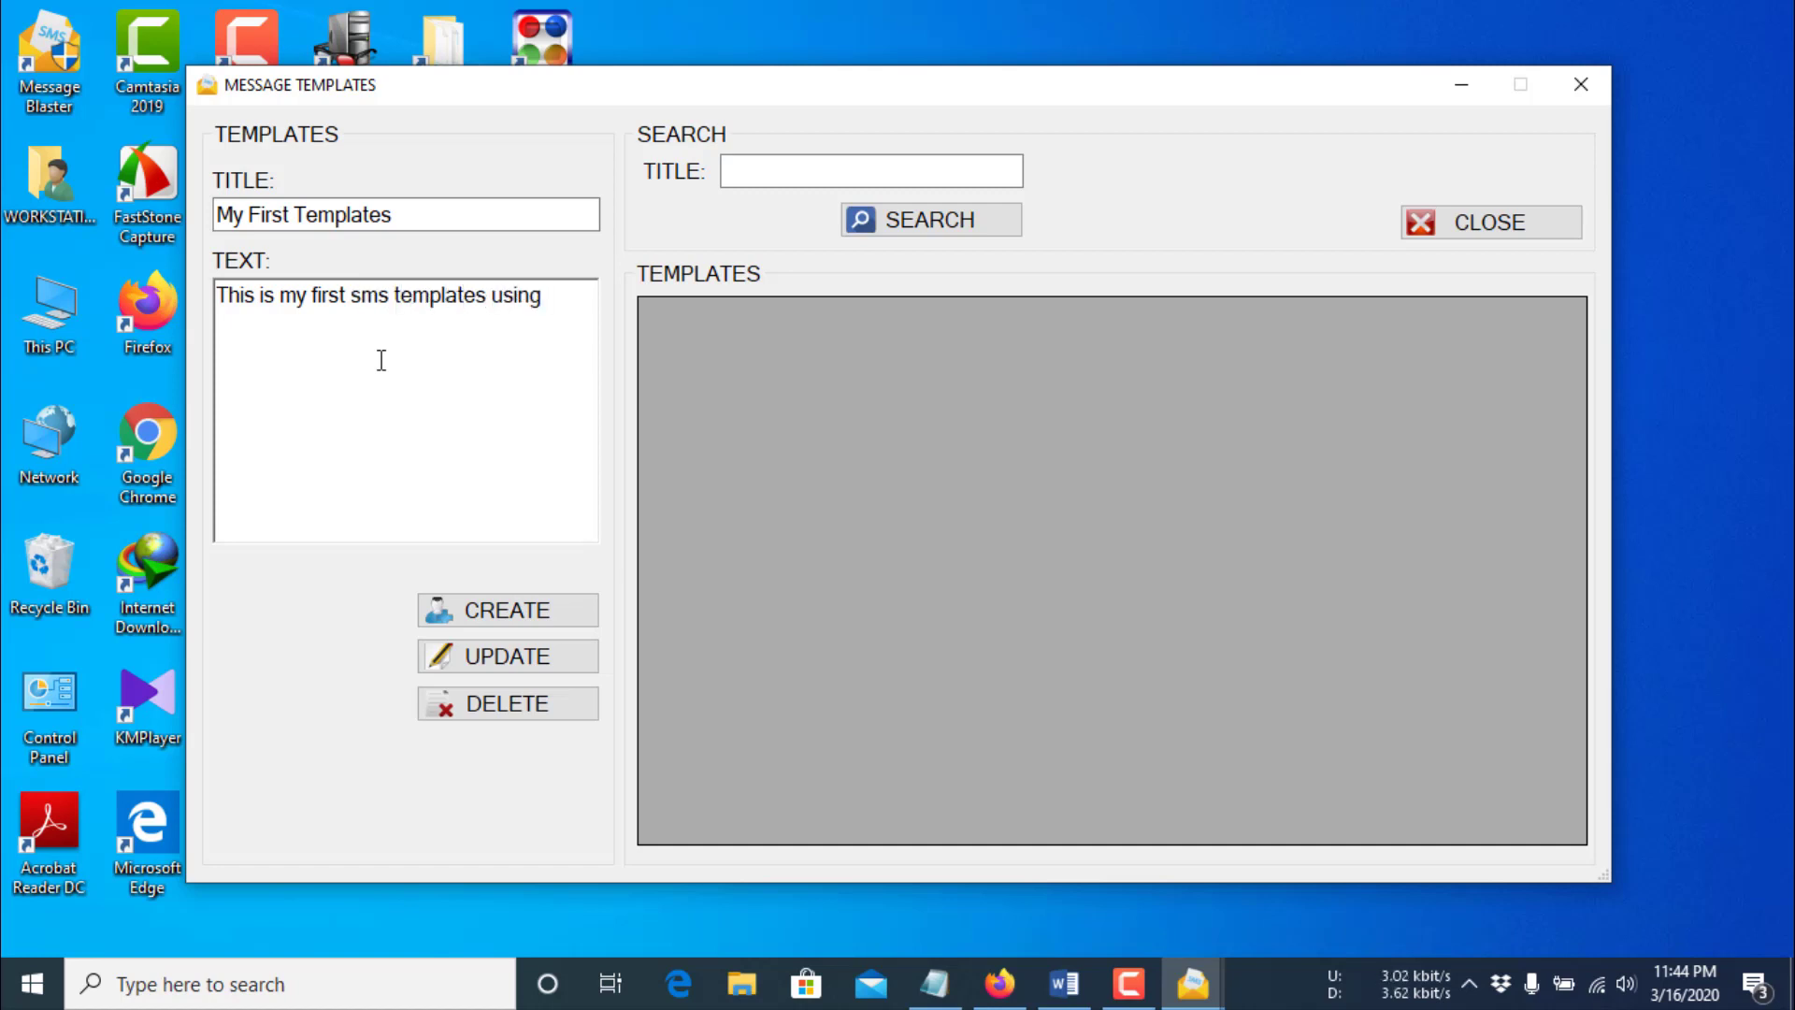
text( Message )
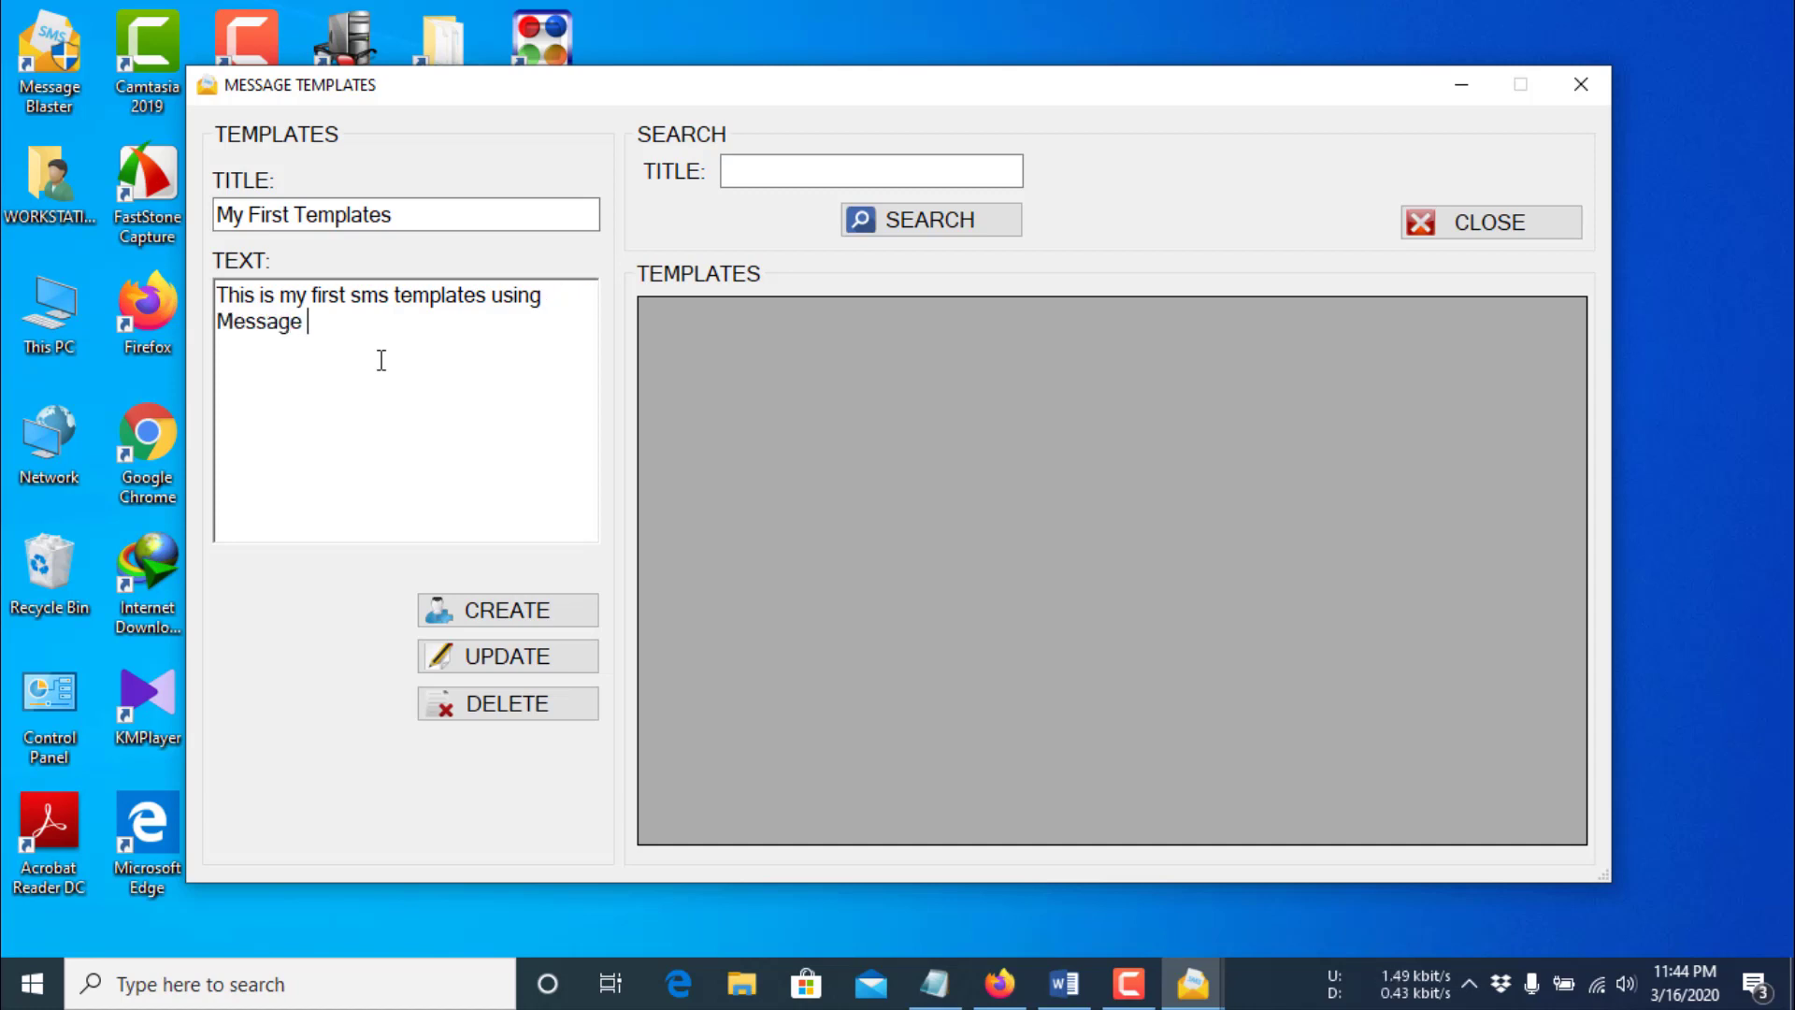
text(Blaster Software.)
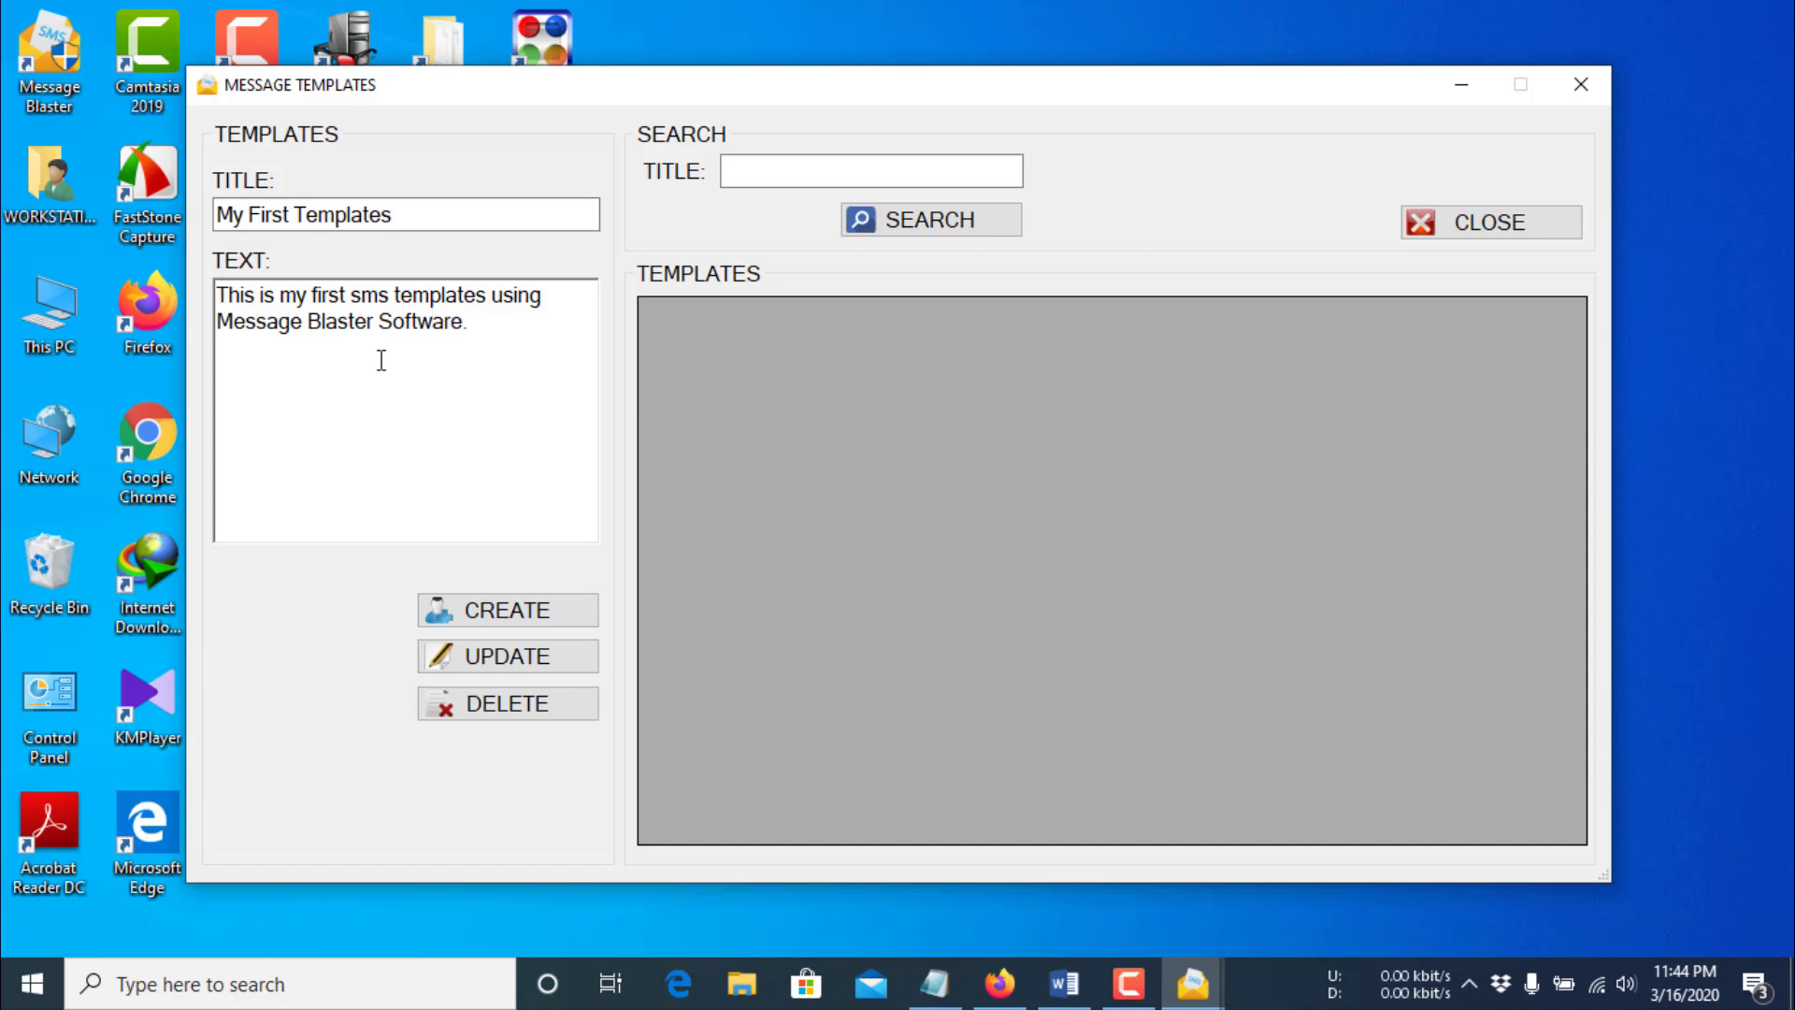
- Save the template and load it back from the grid for editing
click(505, 613)
click(963, 587)
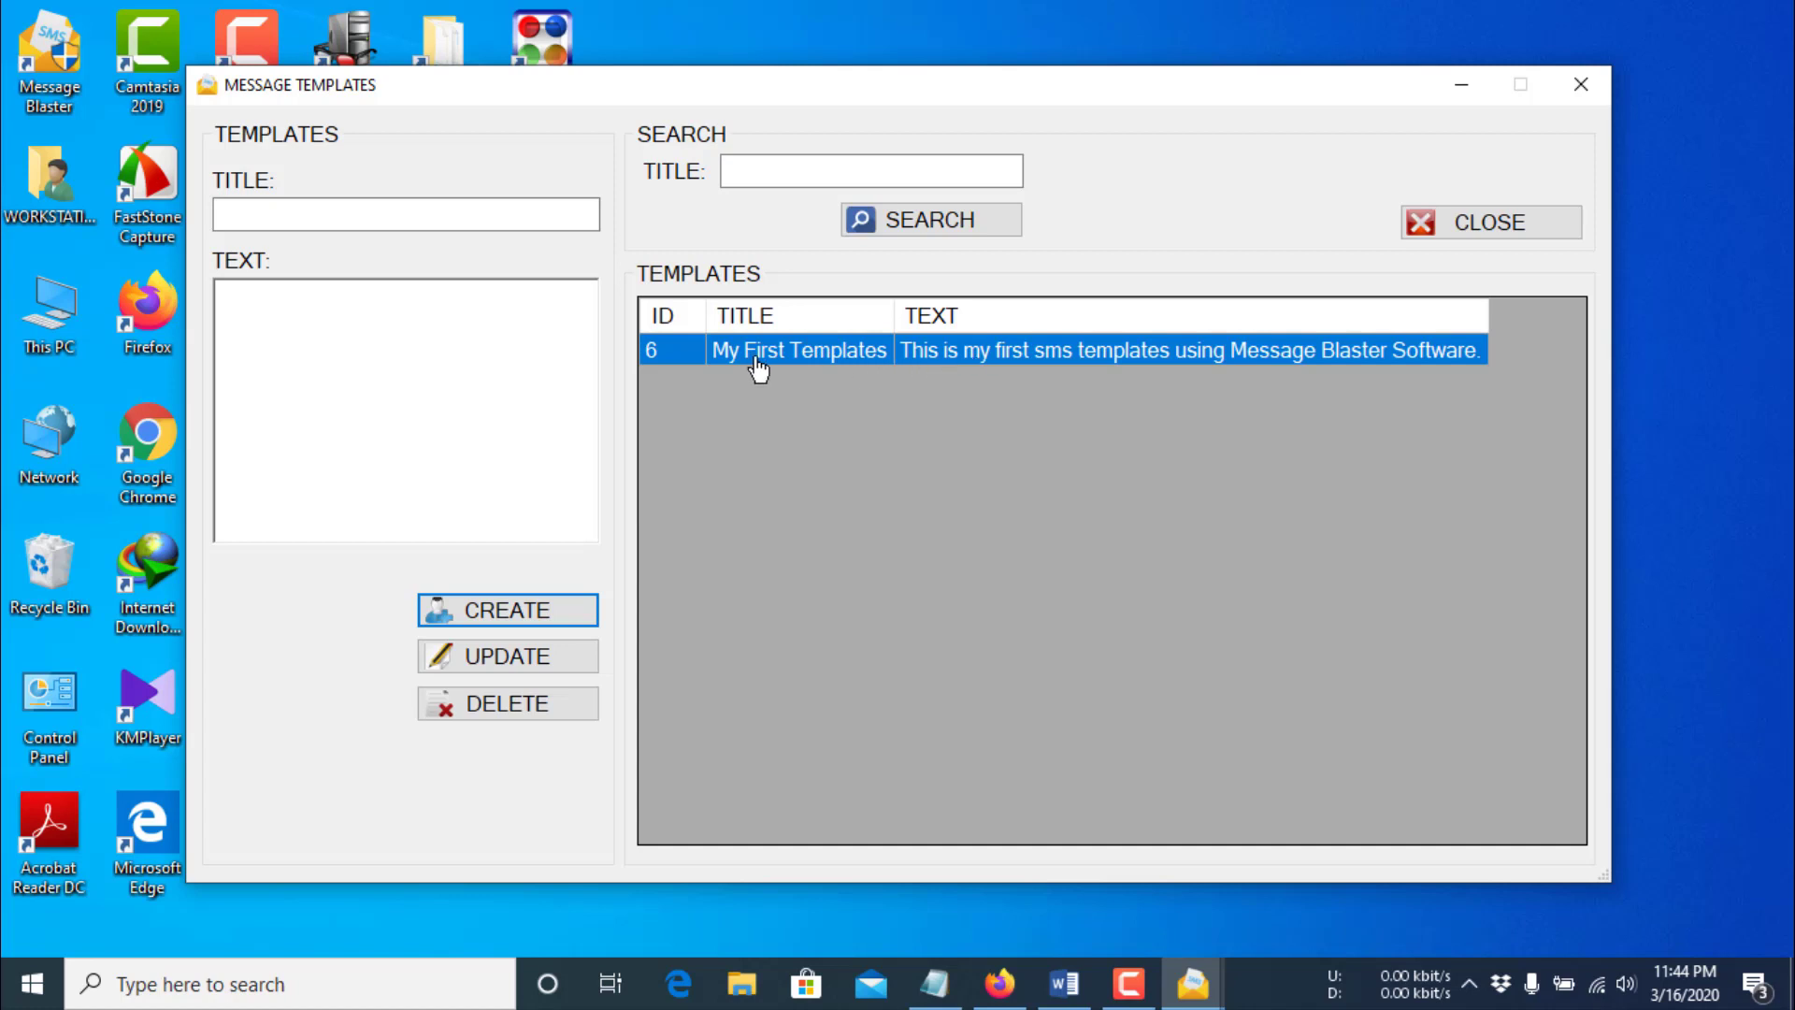
click(790, 365)
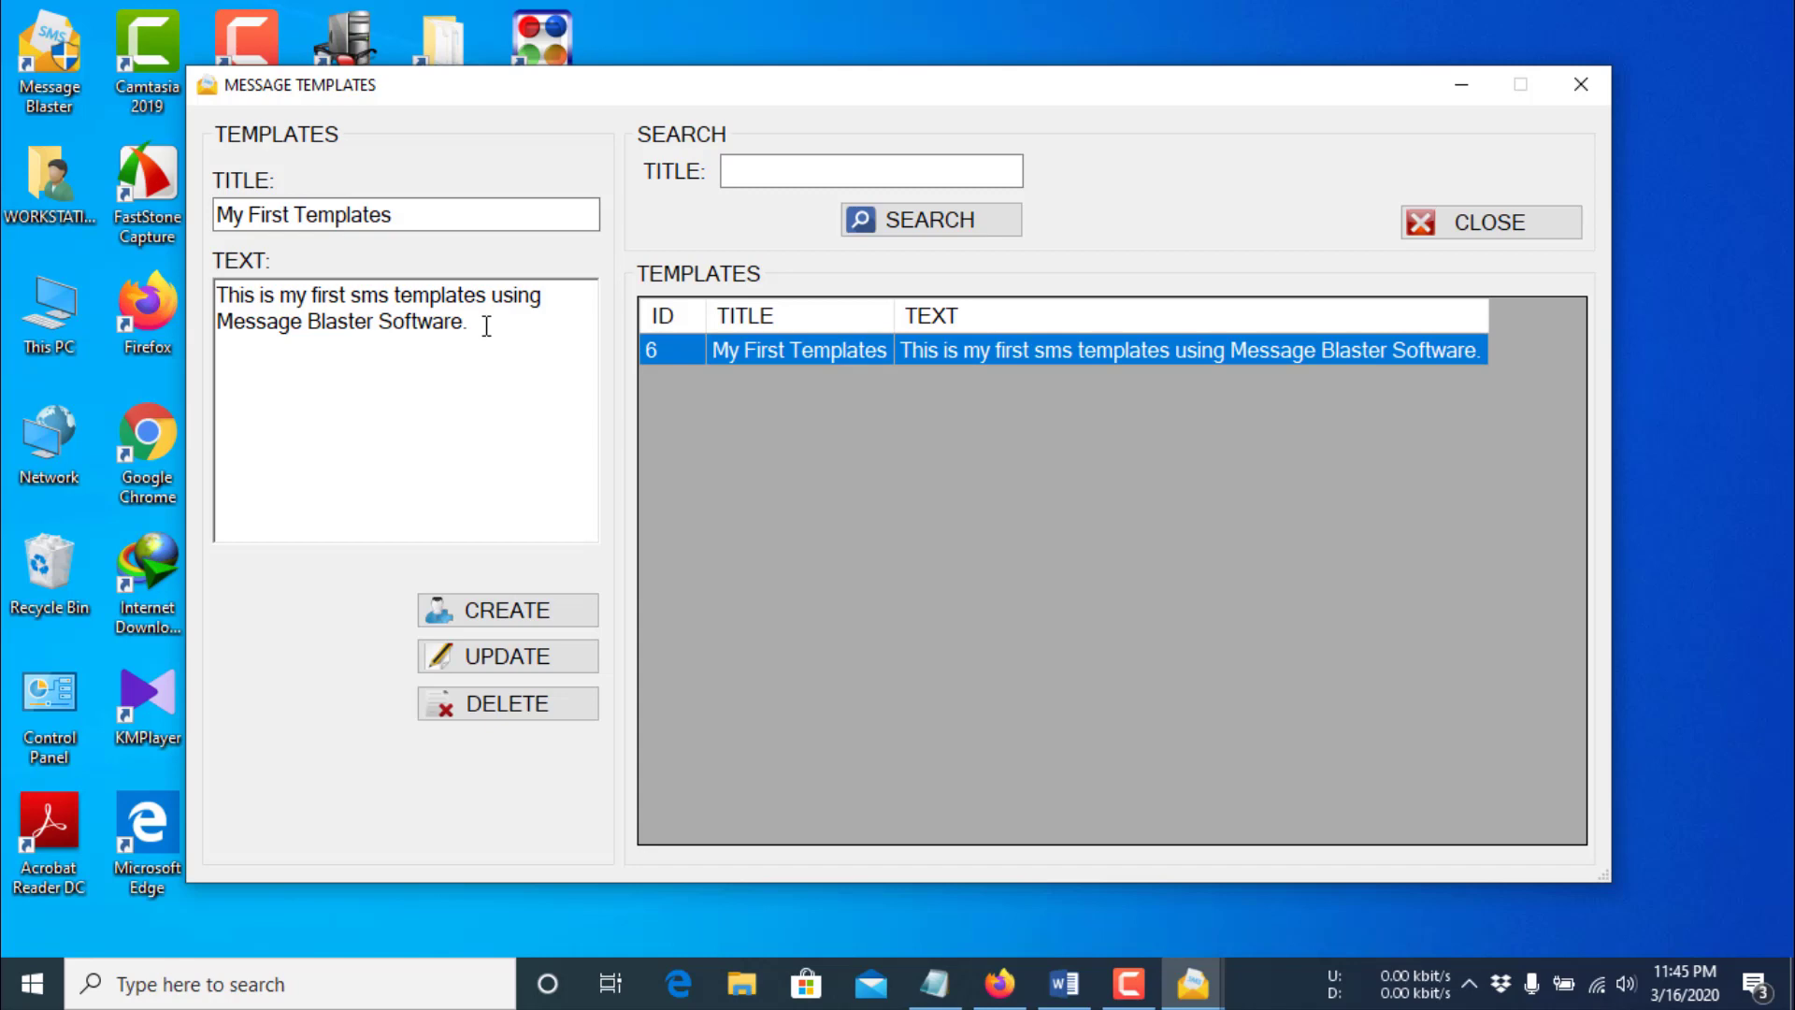
- Start a single SMS to the recipient's number using the My First Templates text
click(1471, 237)
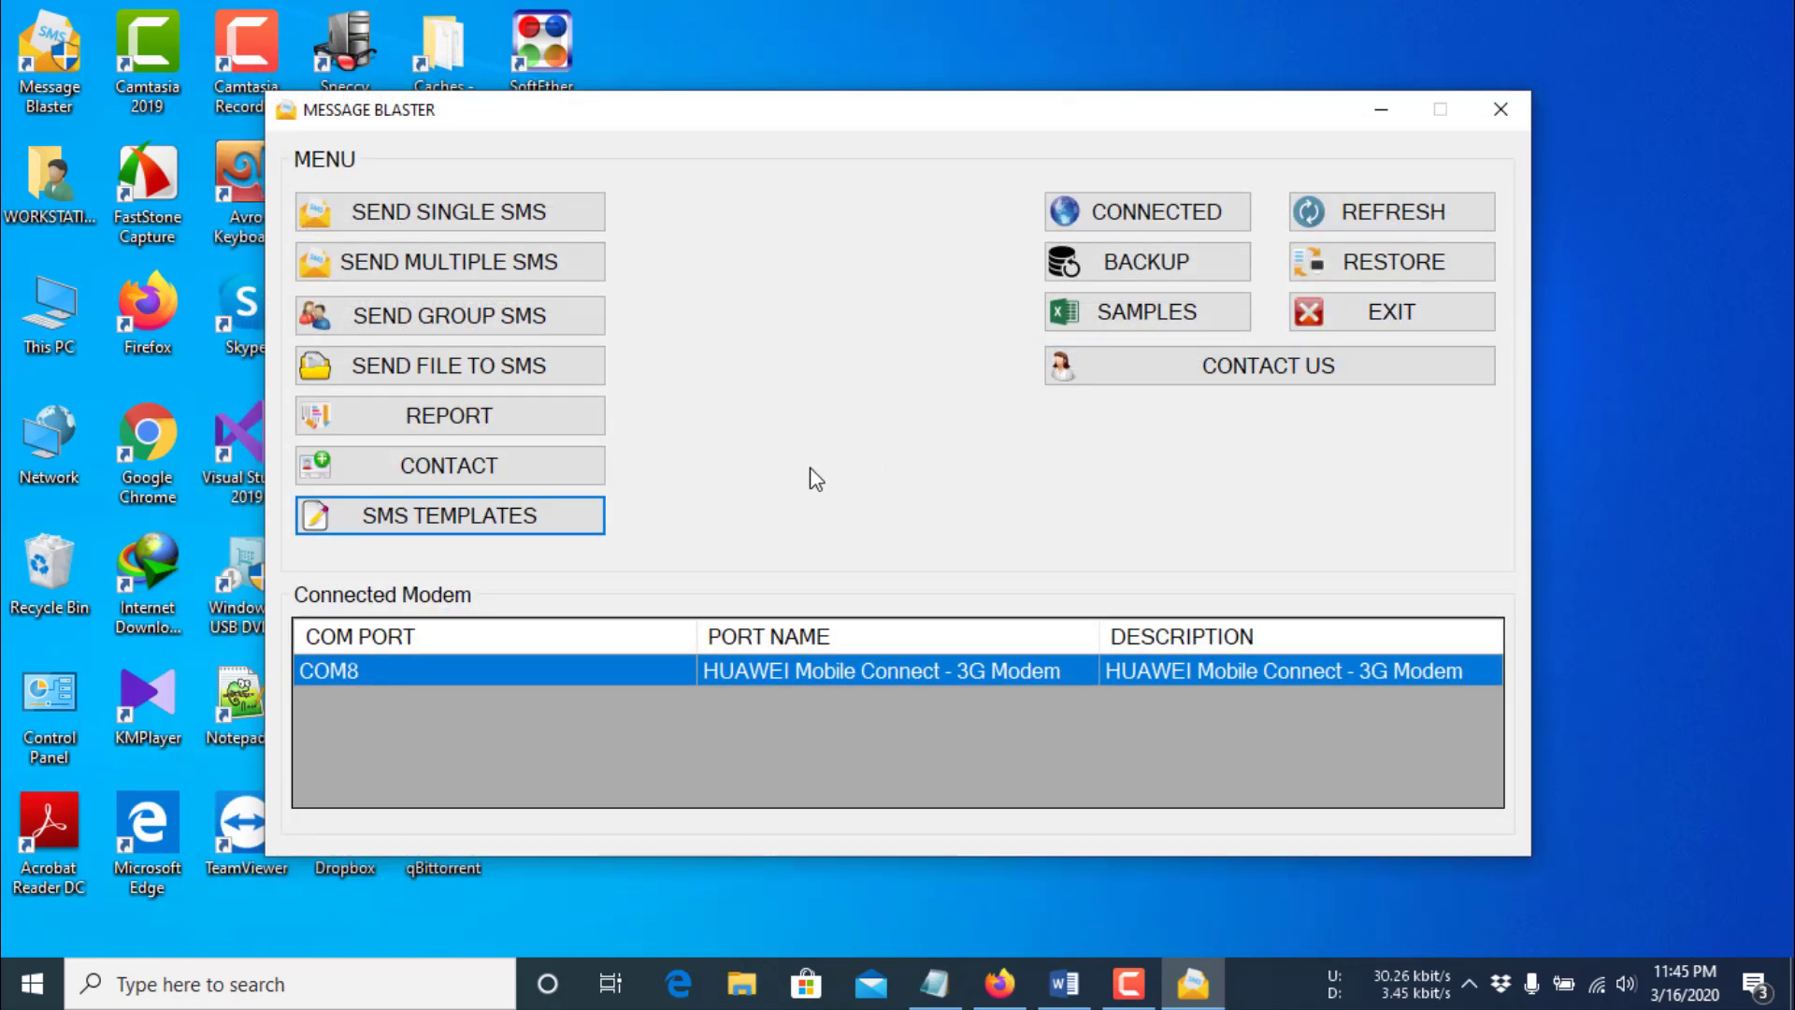
click(425, 217)
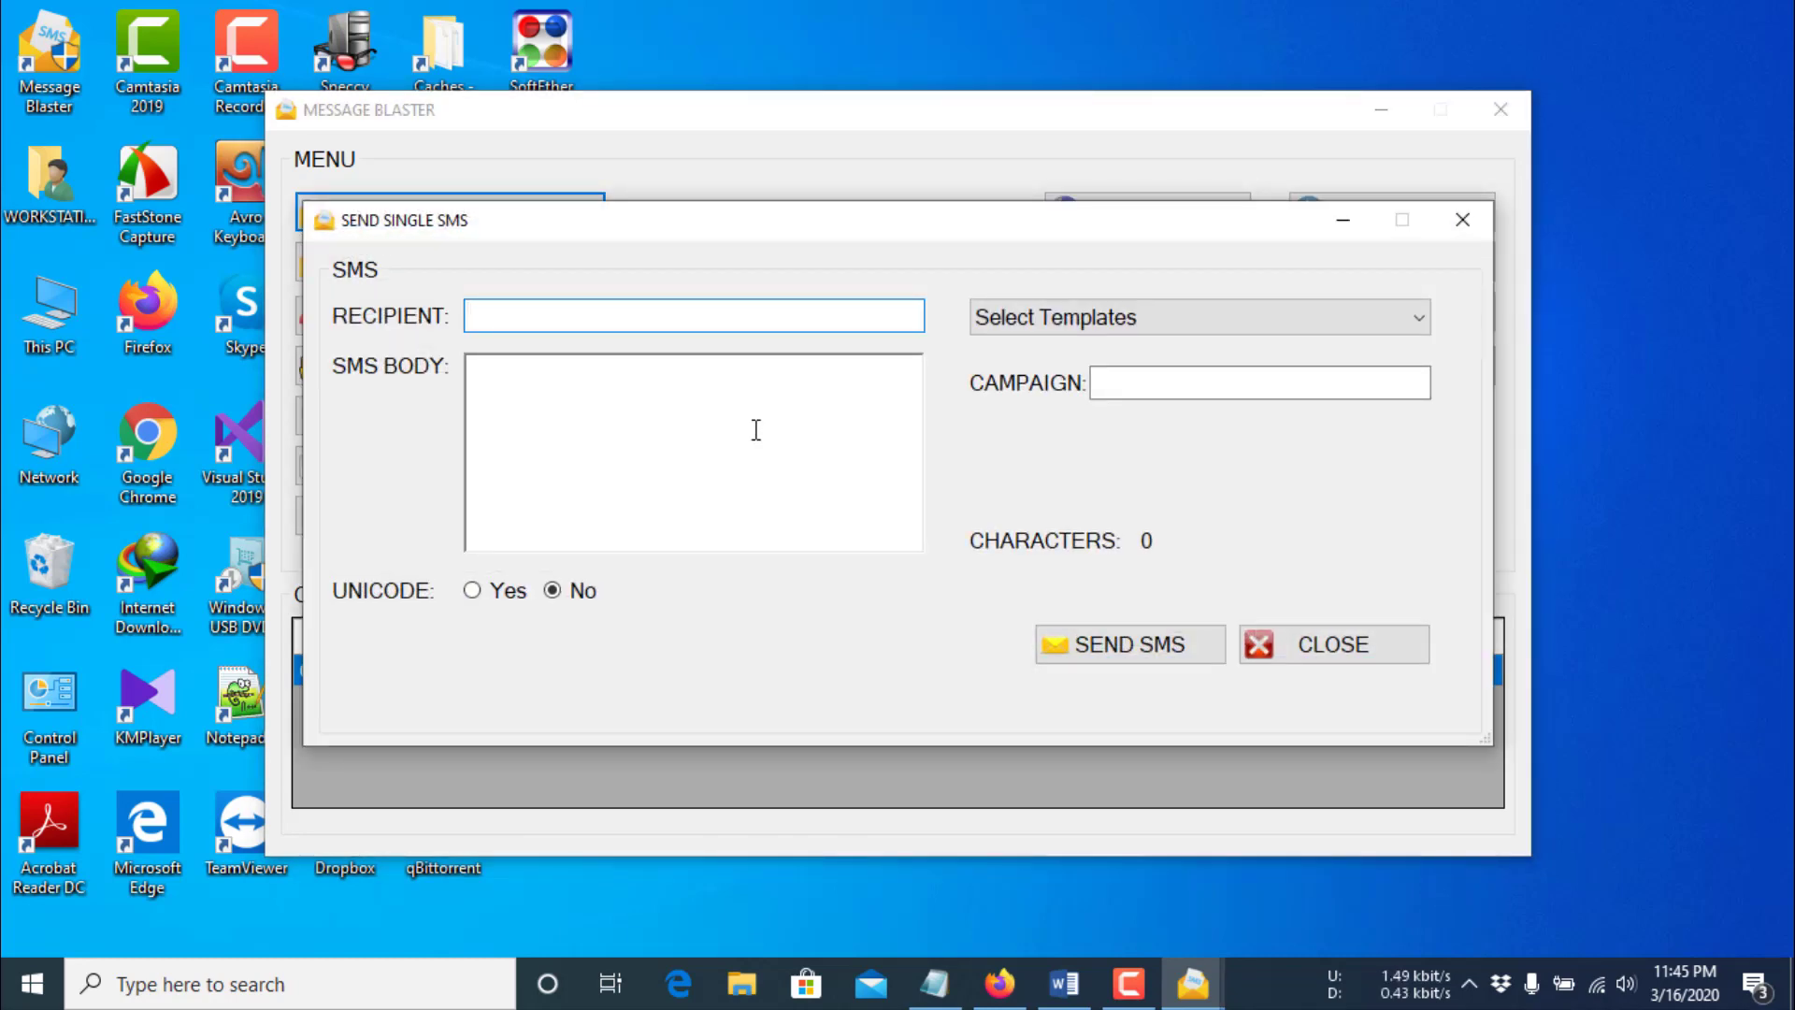
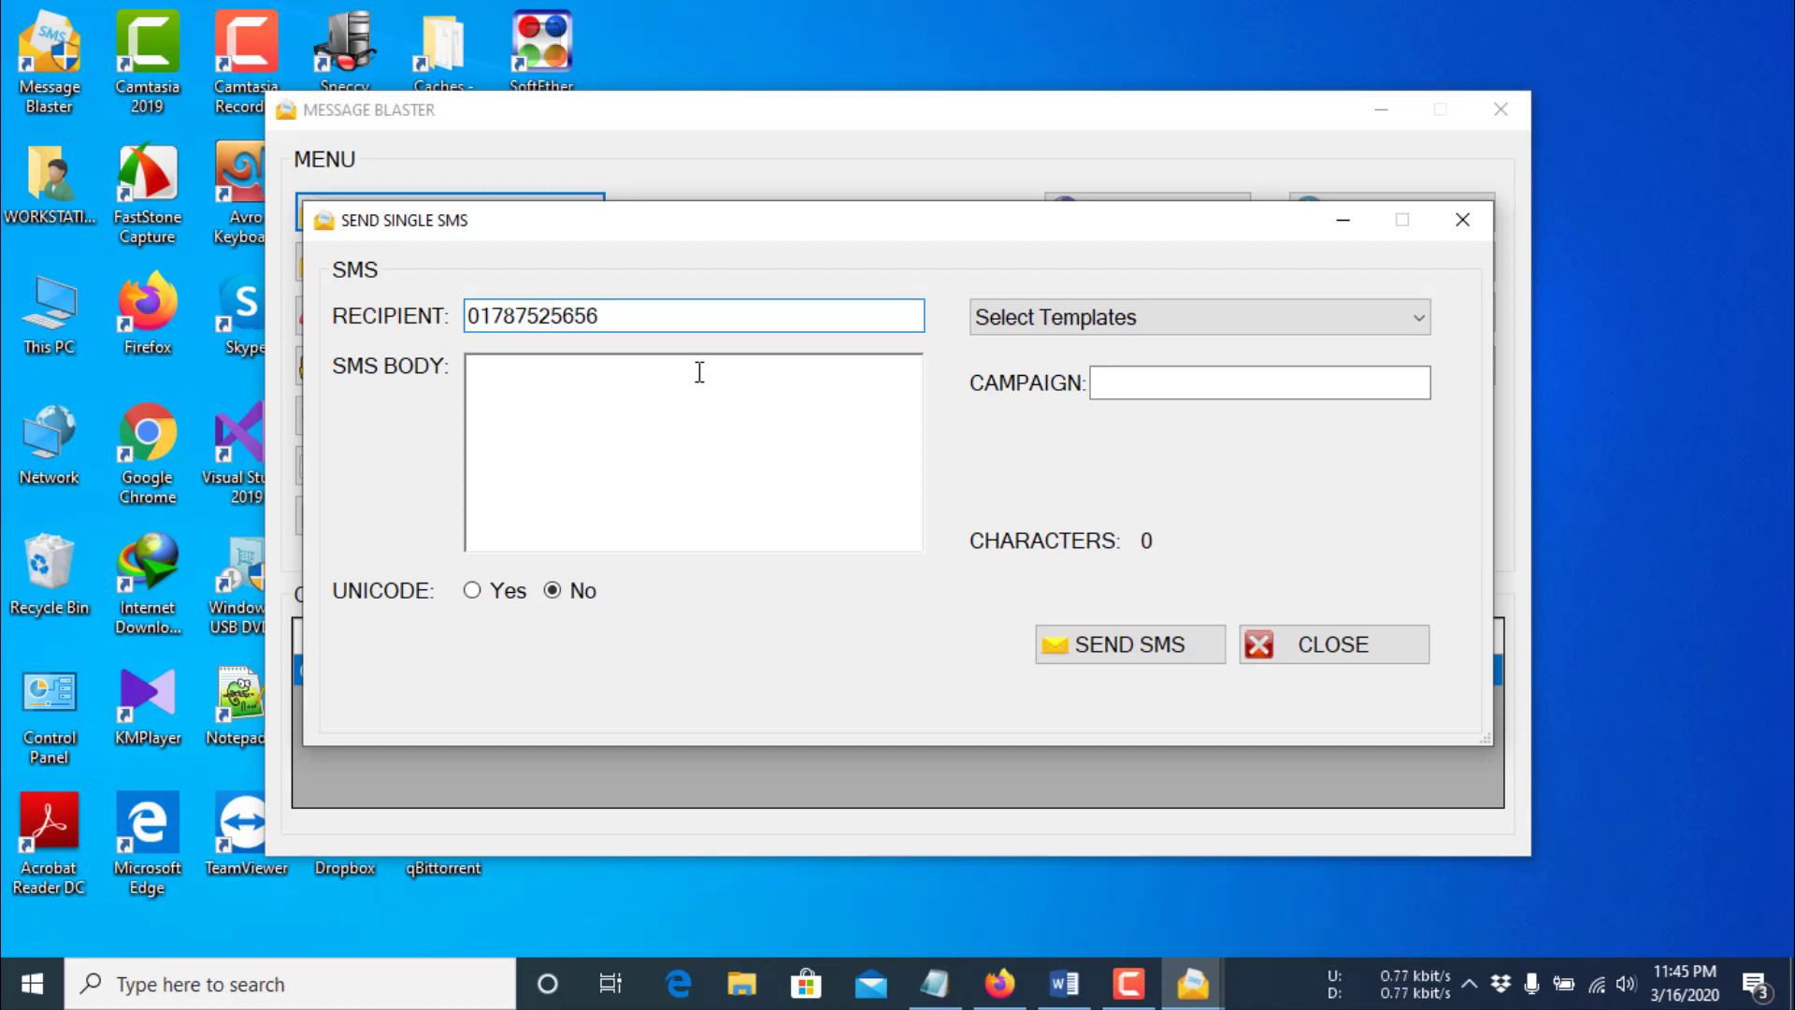
click(694, 436)
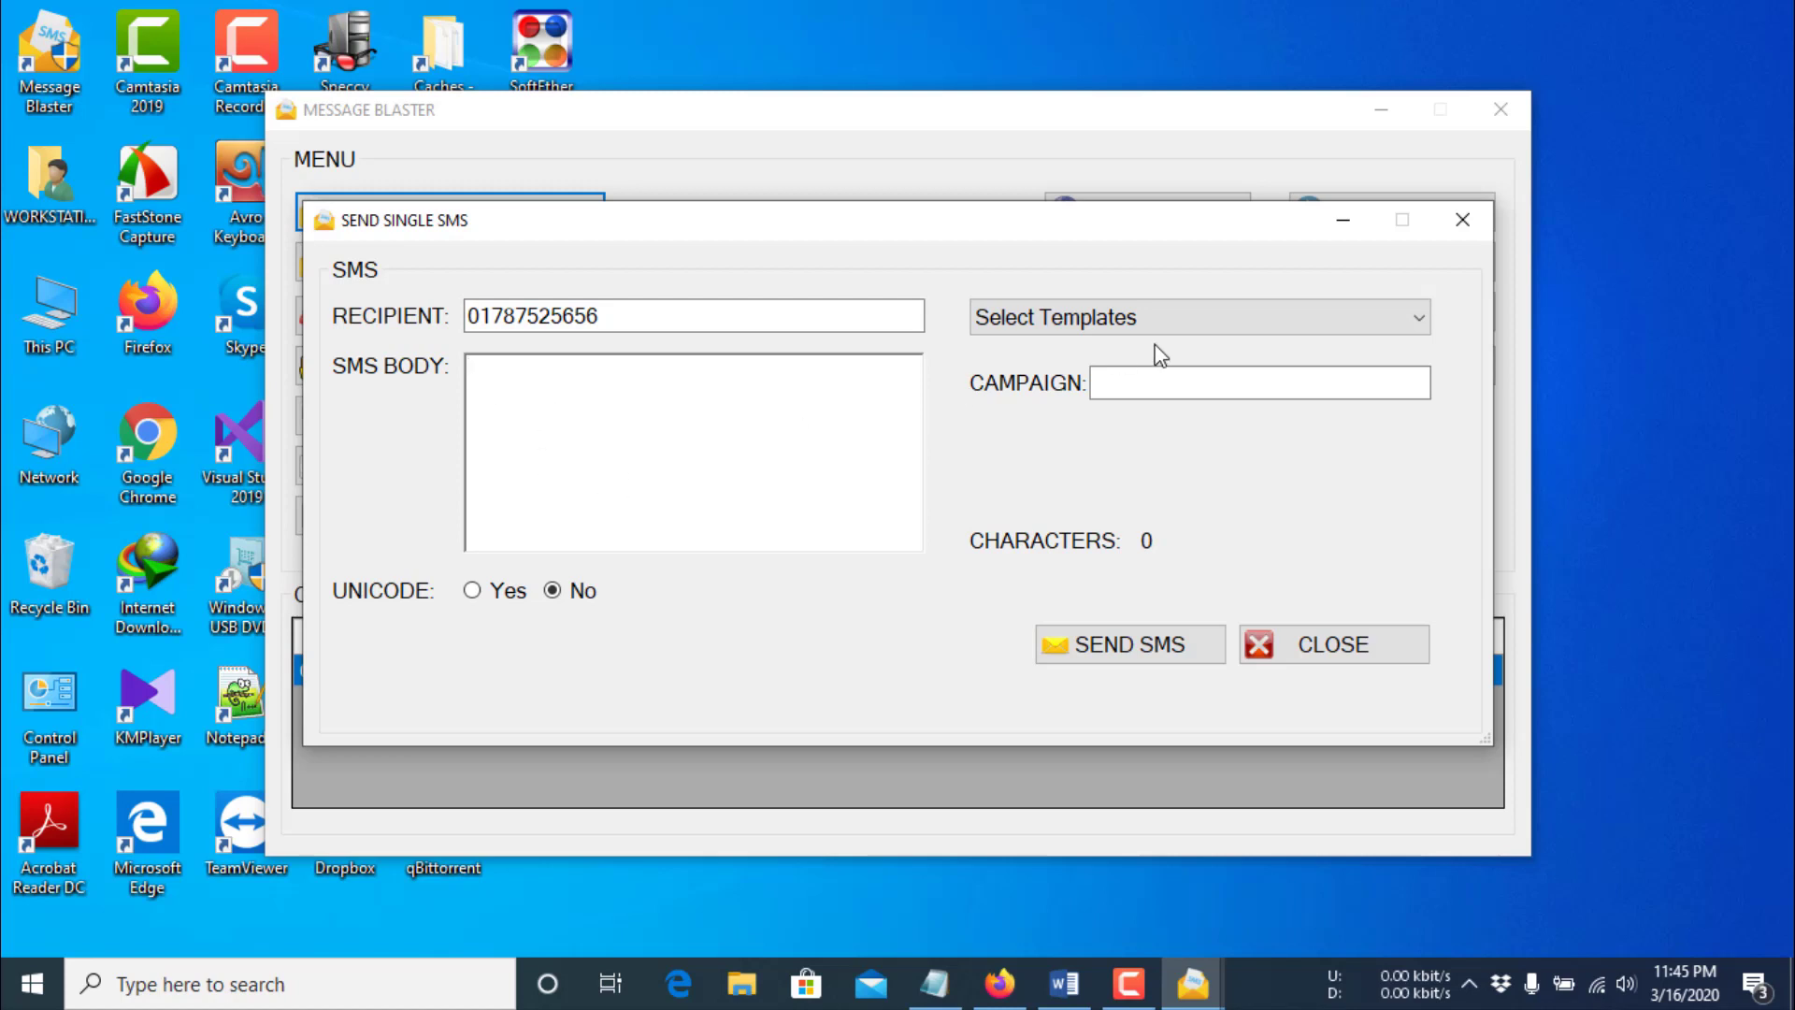
click(1168, 318)
click(1155, 377)
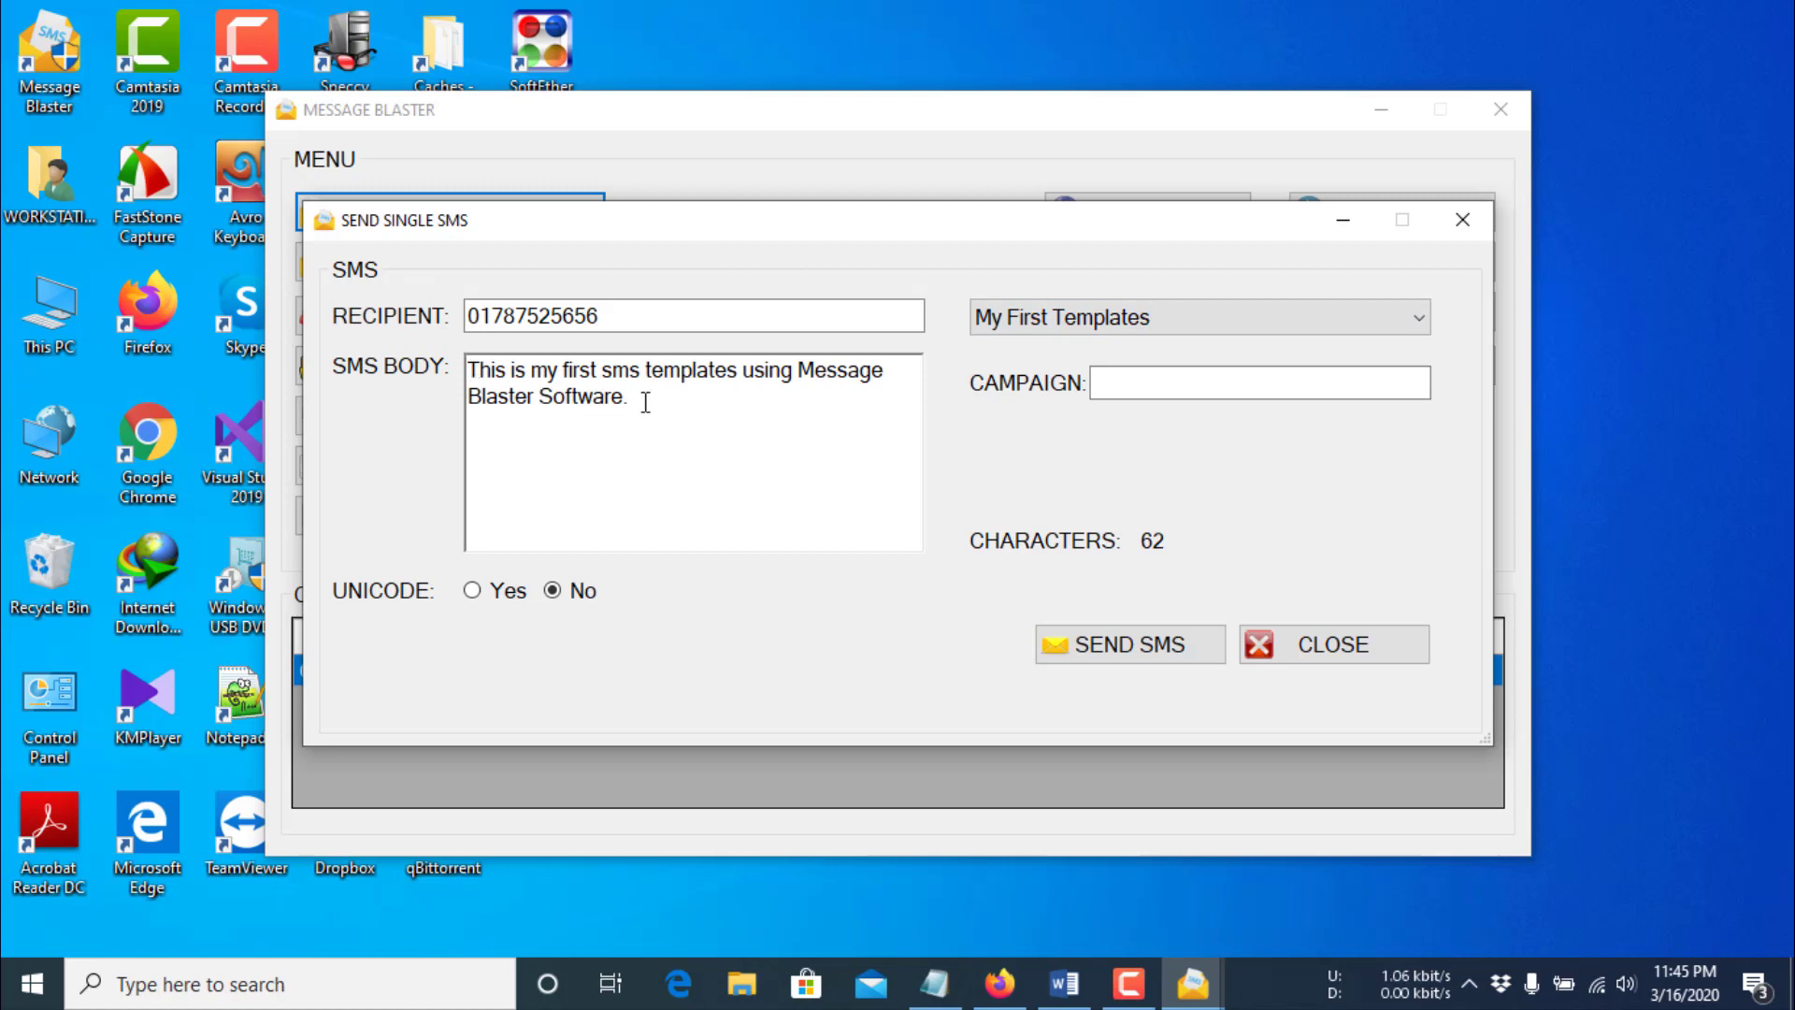
- Send it under campaign 'Welcome Message' and confirm it arrived in the modem inbox
click(1104, 383)
text(W)
key(BackSpace)
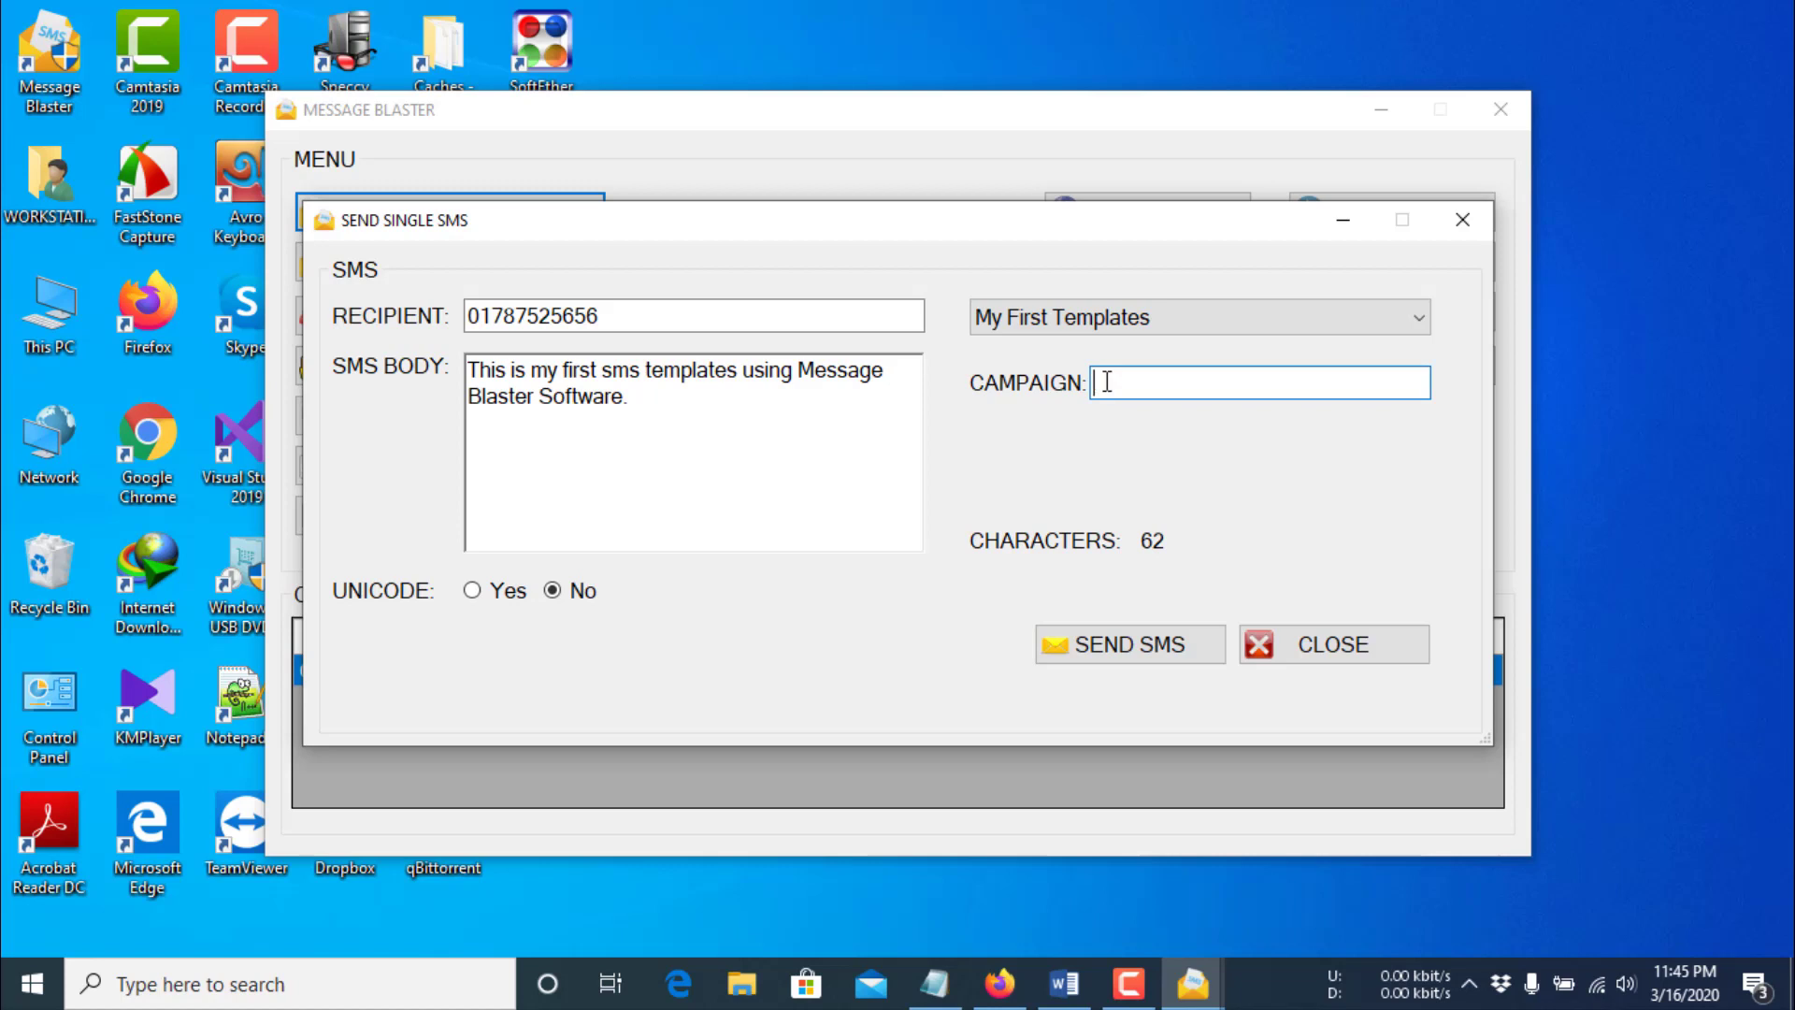
text(Welcome Message)
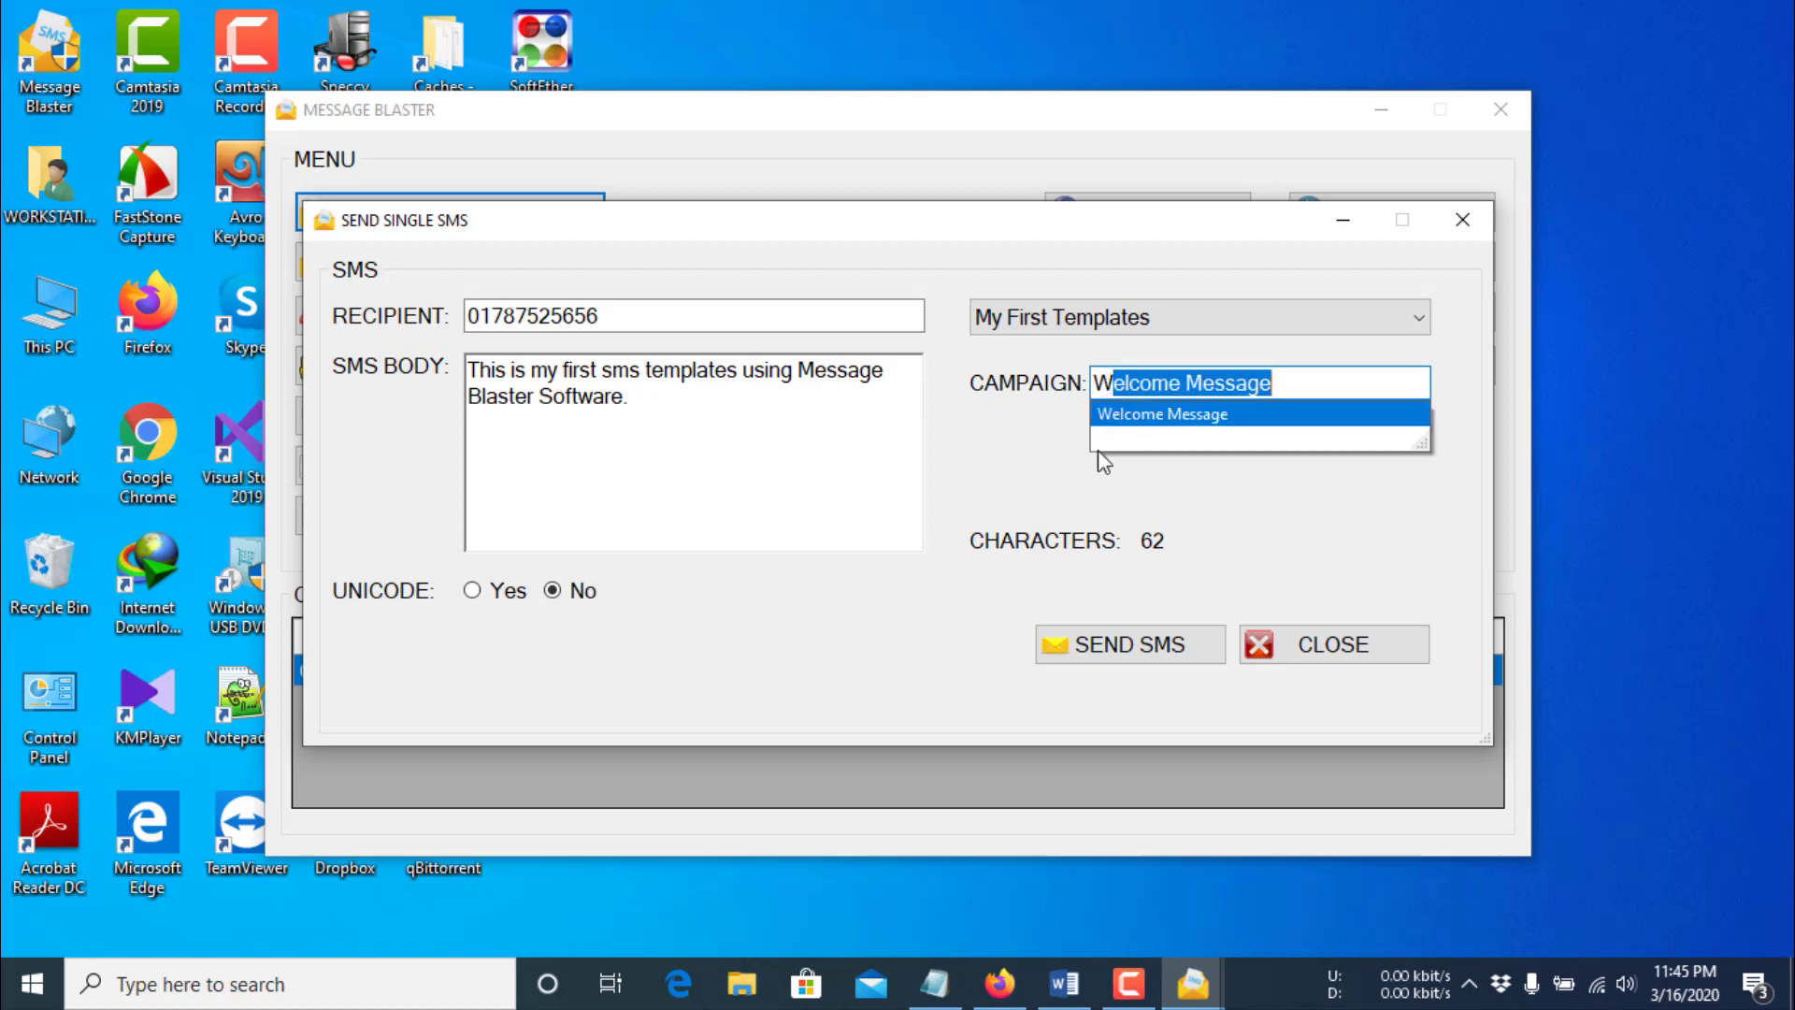
click(1122, 415)
click(1085, 645)
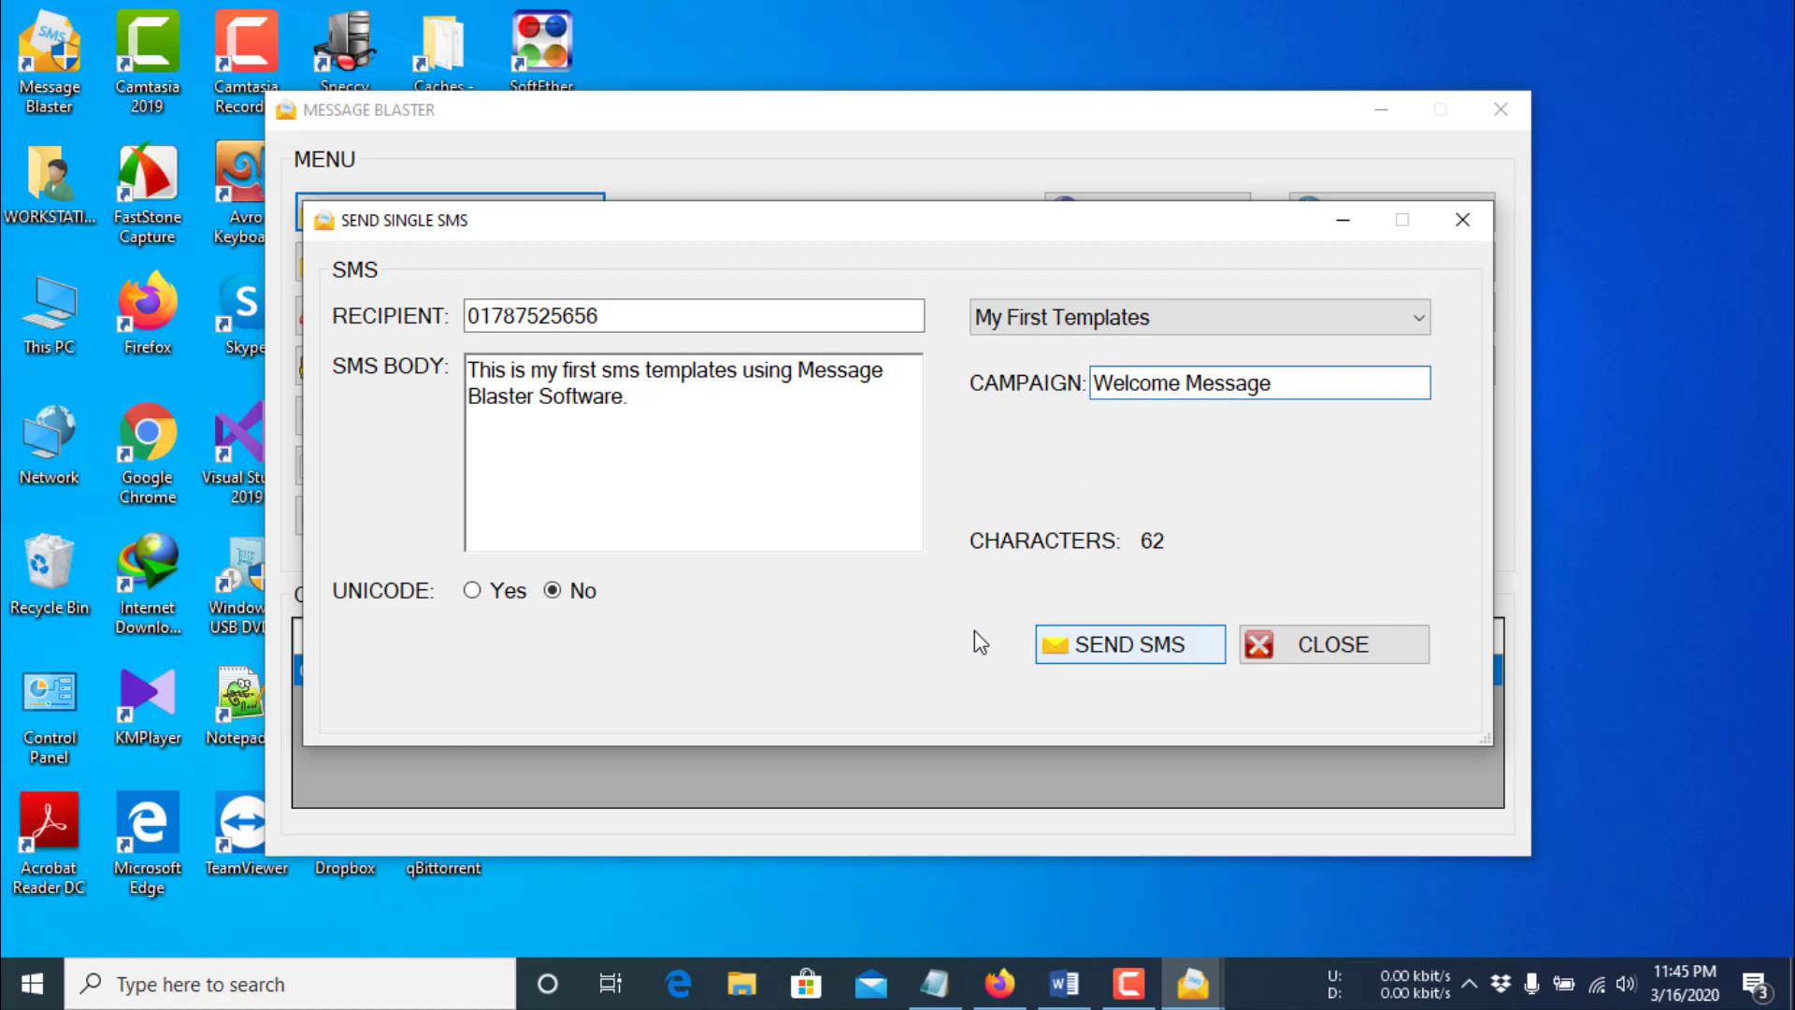
click(974, 588)
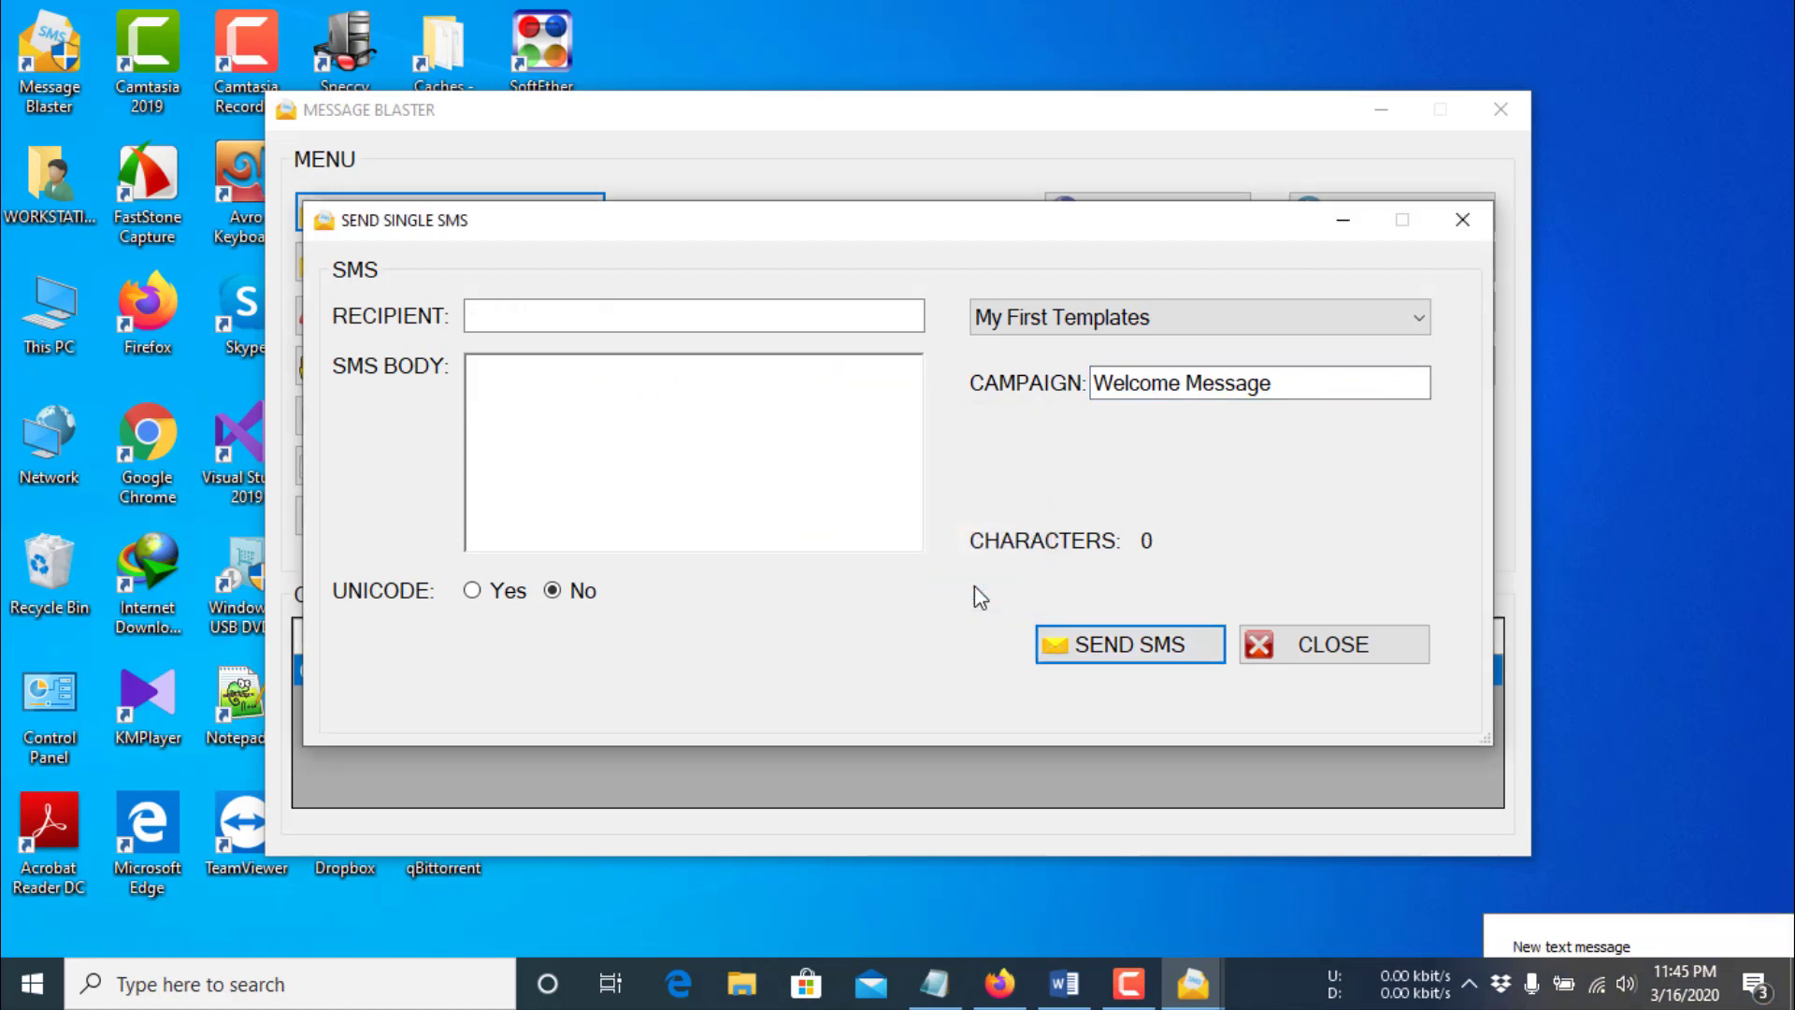
click(1580, 928)
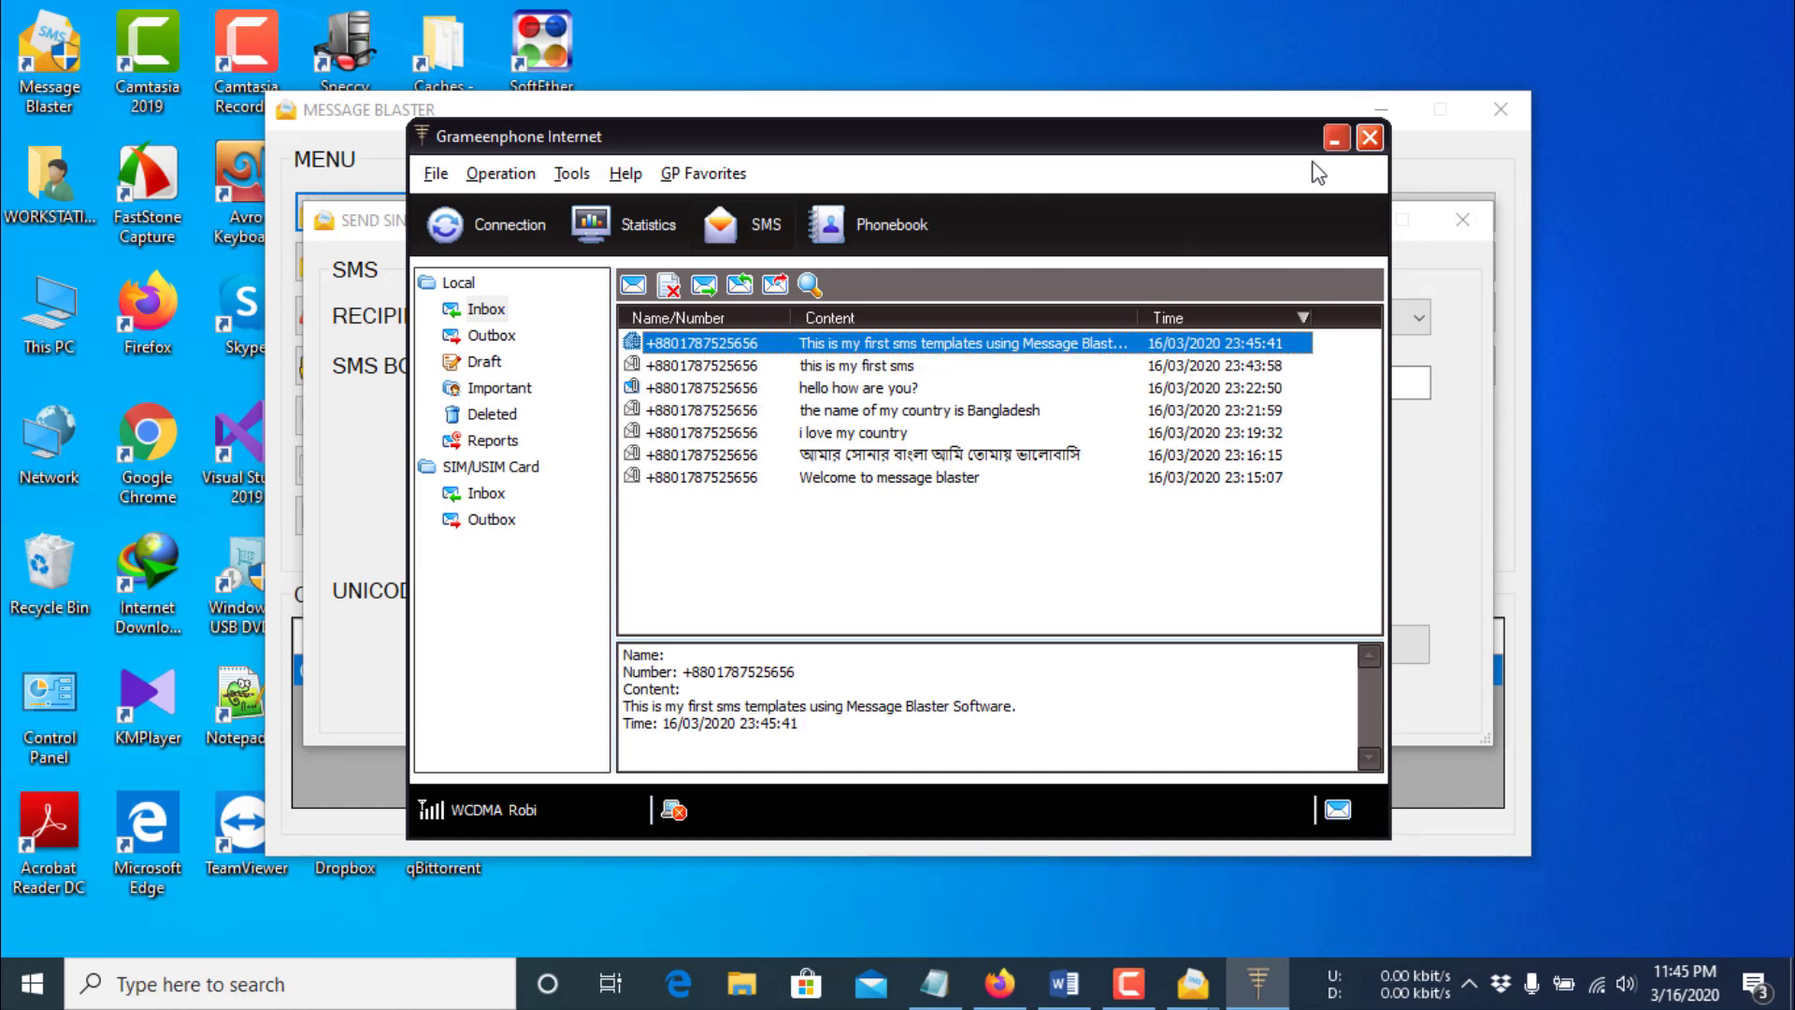
click(1336, 139)
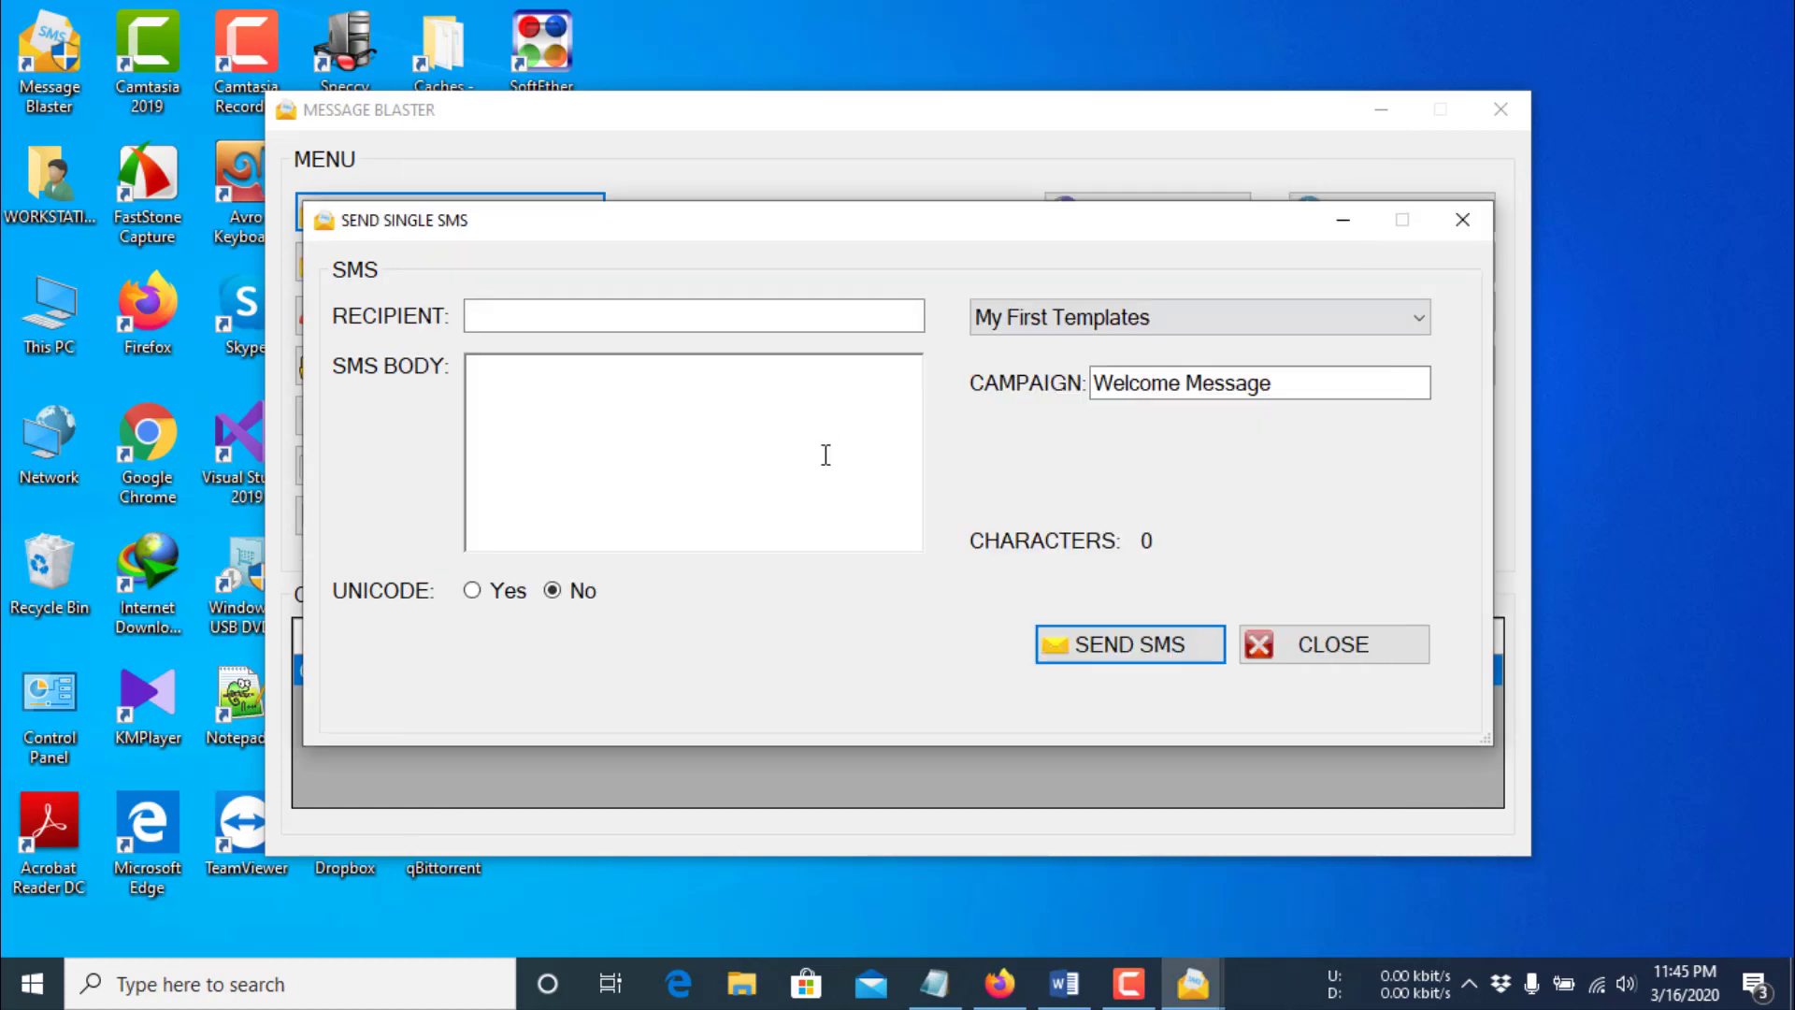
- Send 'আমার সোনার বাংলা আমি তোমায় ভালোবাসি' to the recipient's number with Unicode set to Yes
click(575, 311)
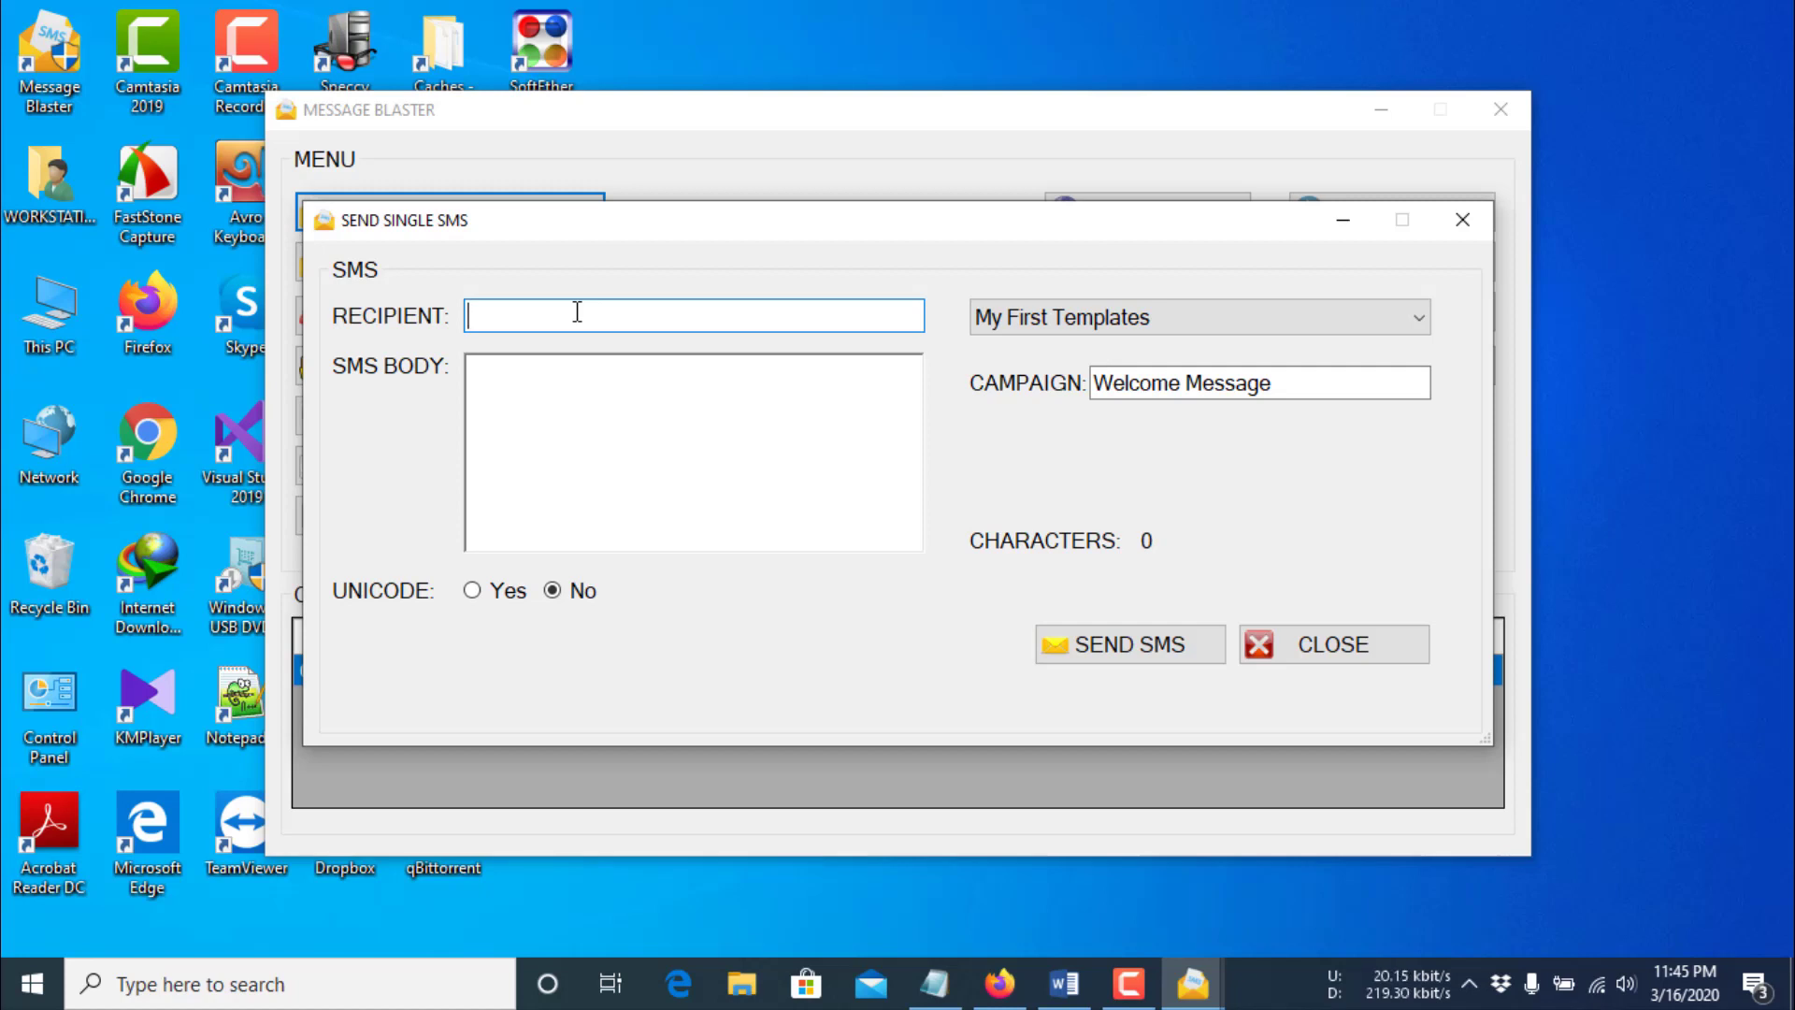
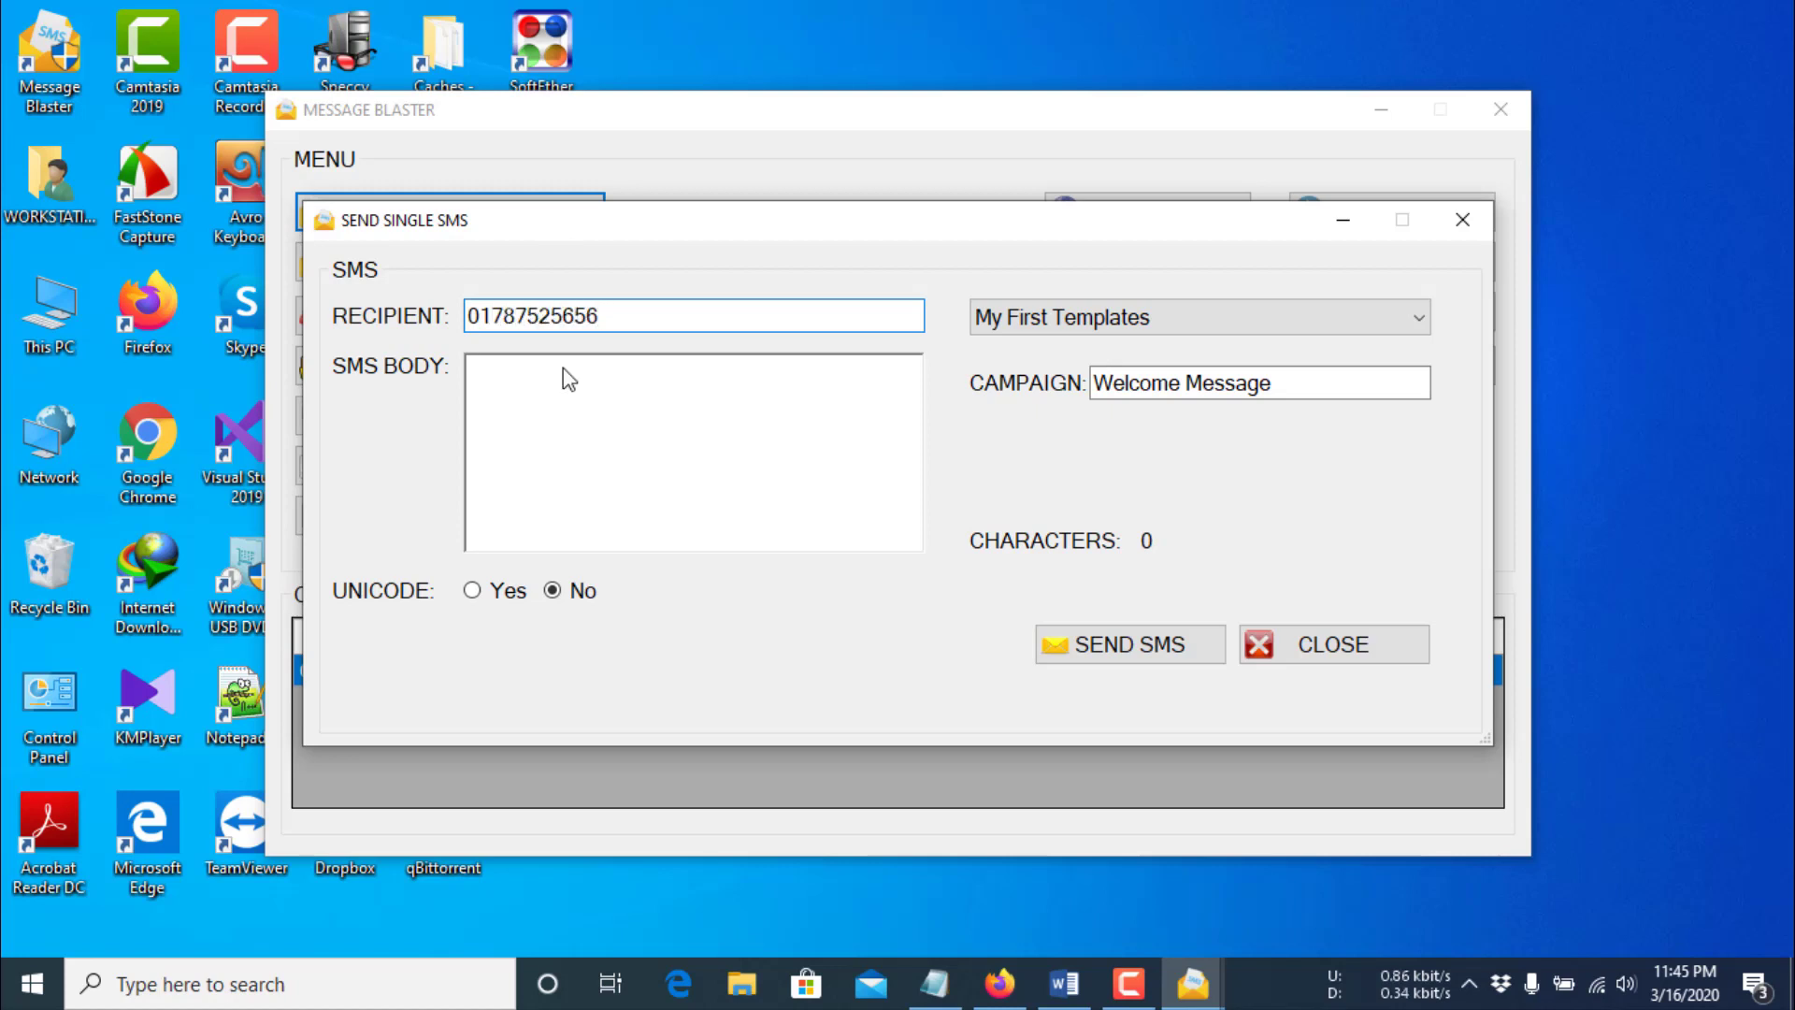
click(574, 435)
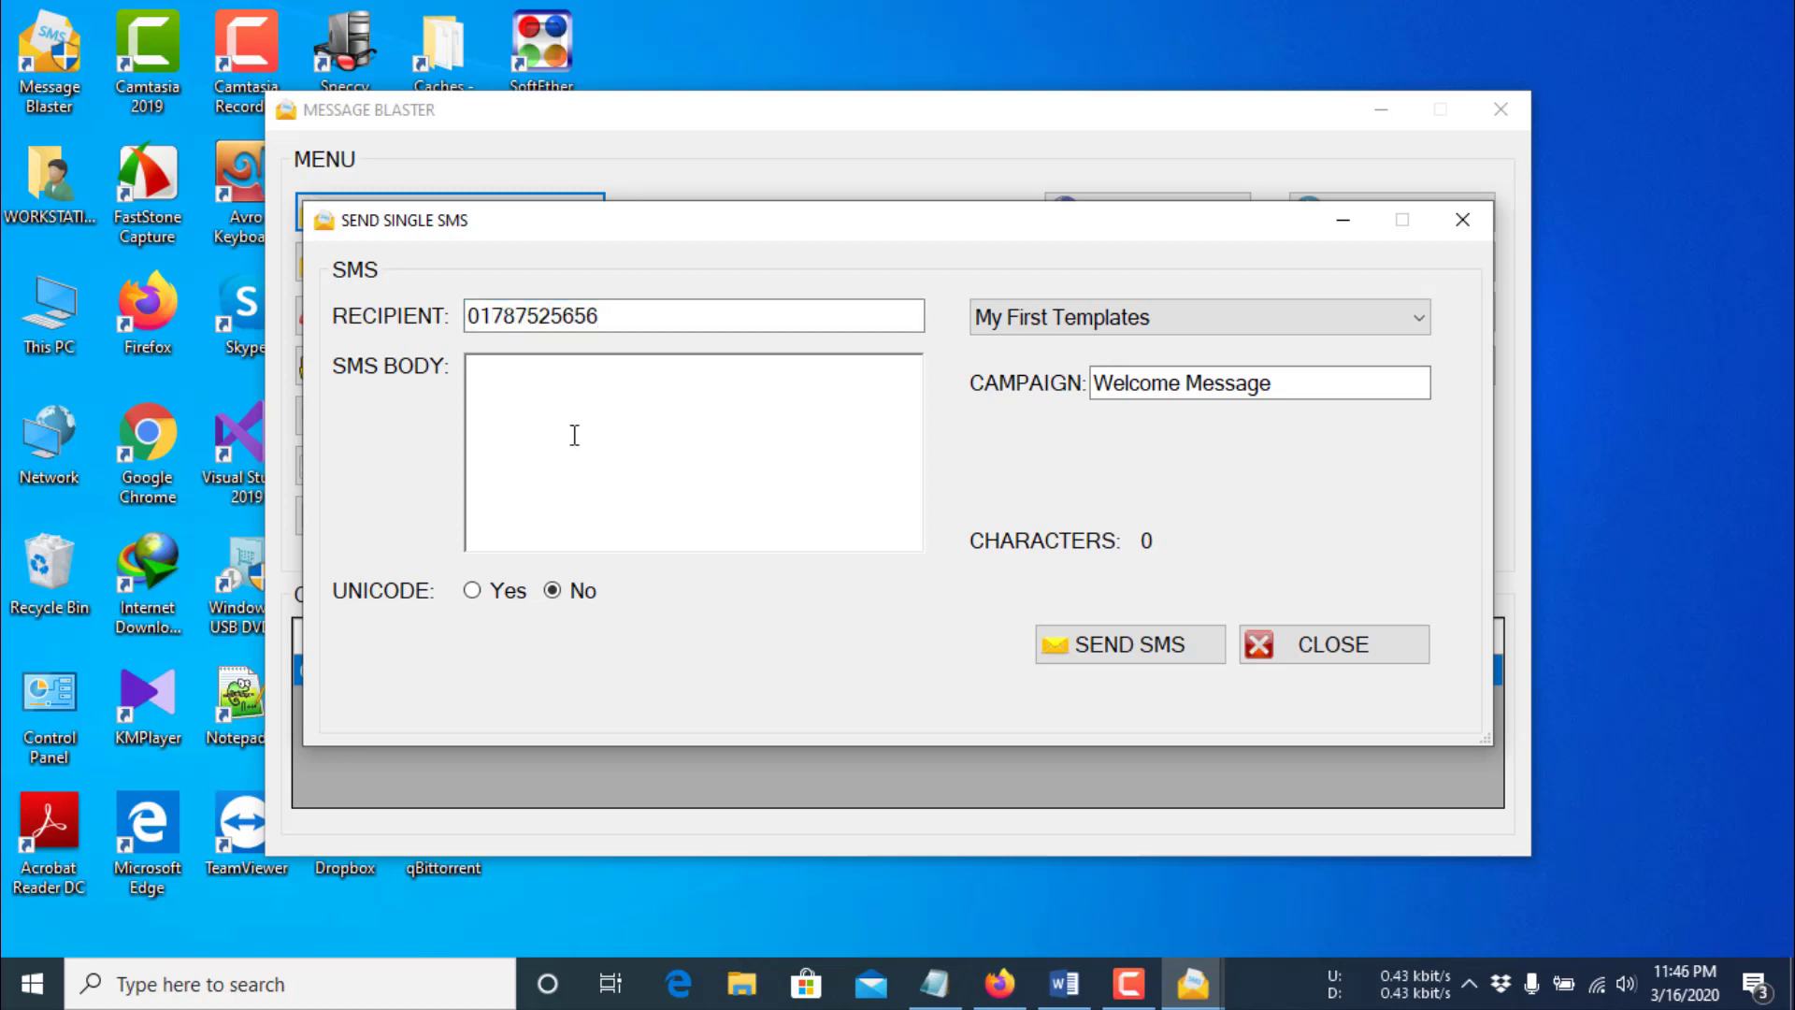
text(amar )
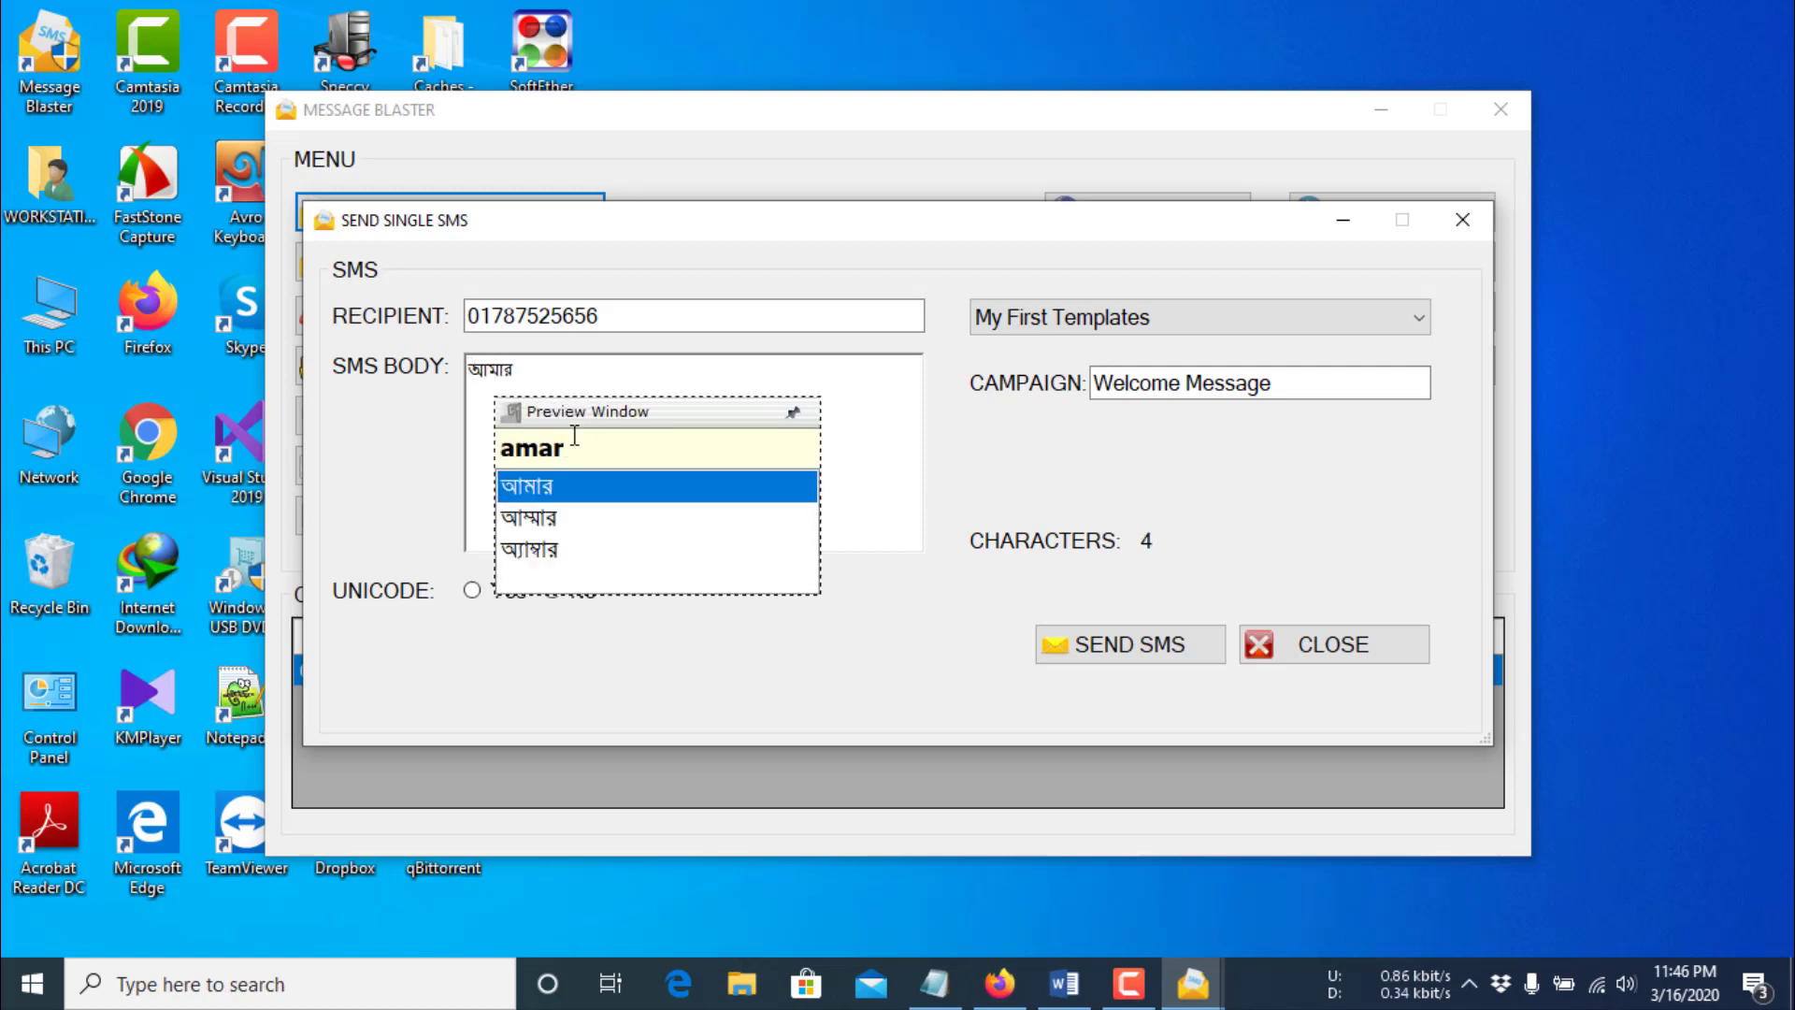
text(sonar )
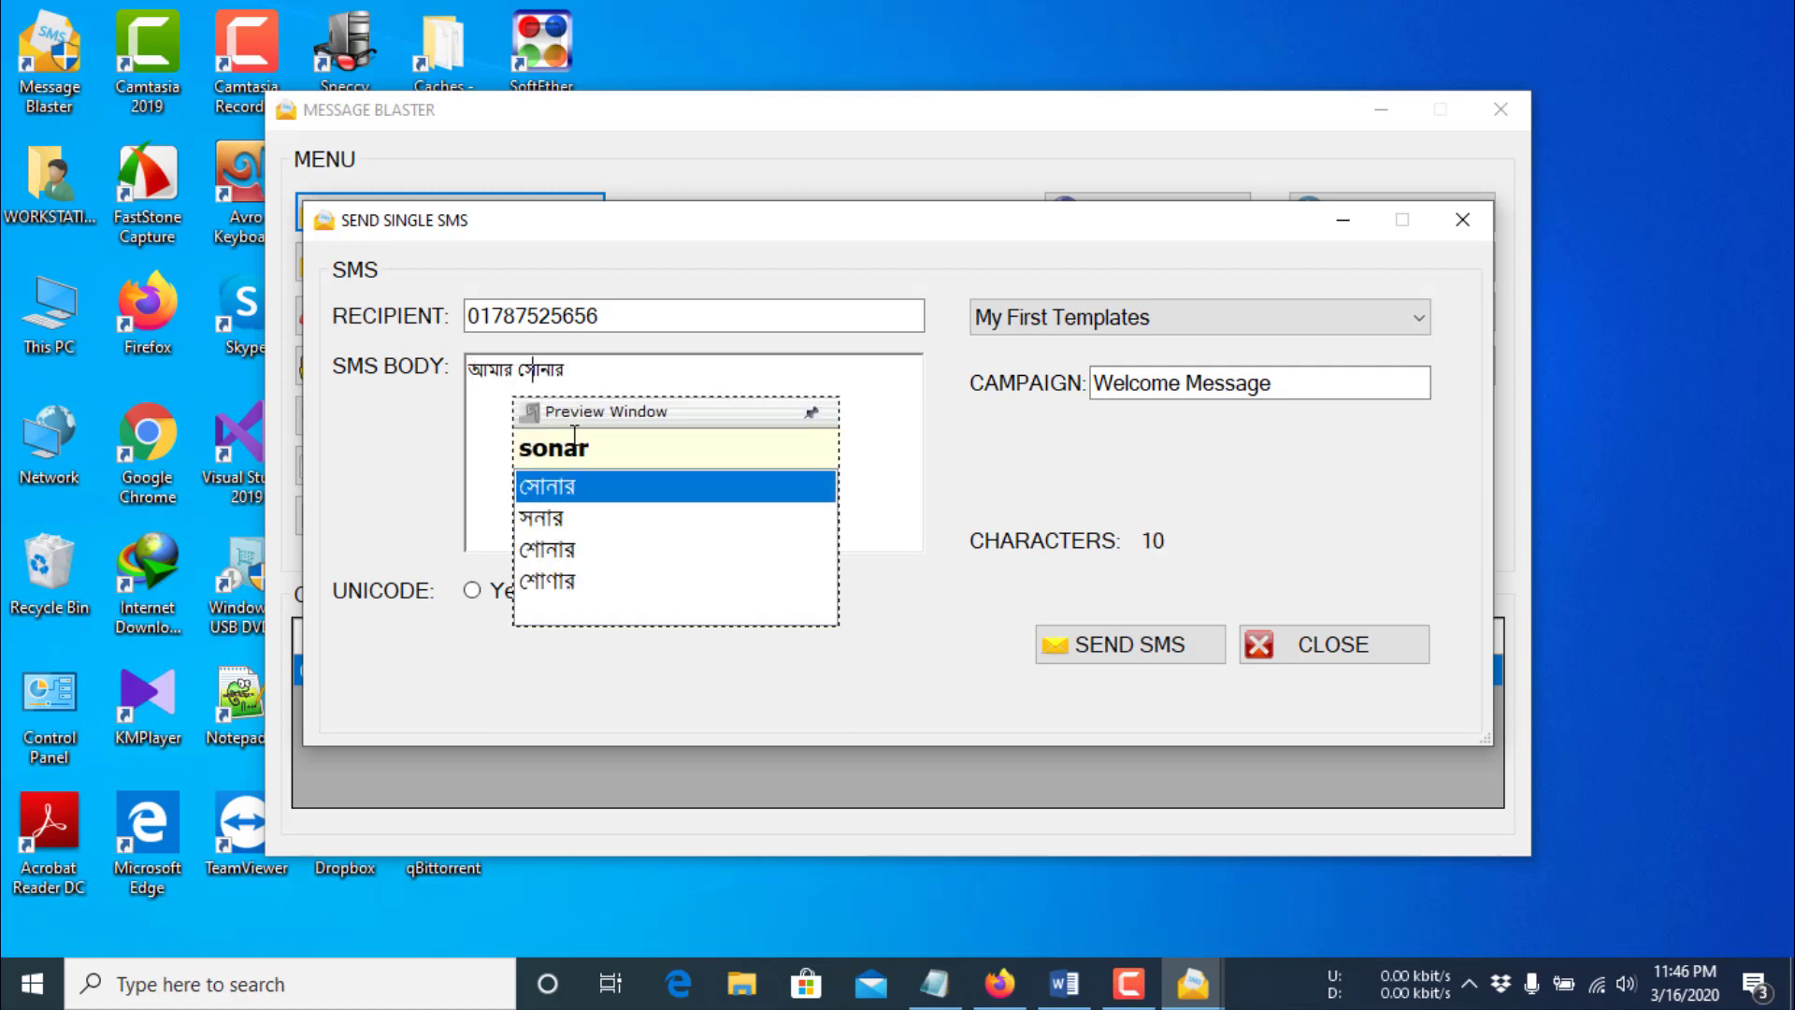
text(bangla )
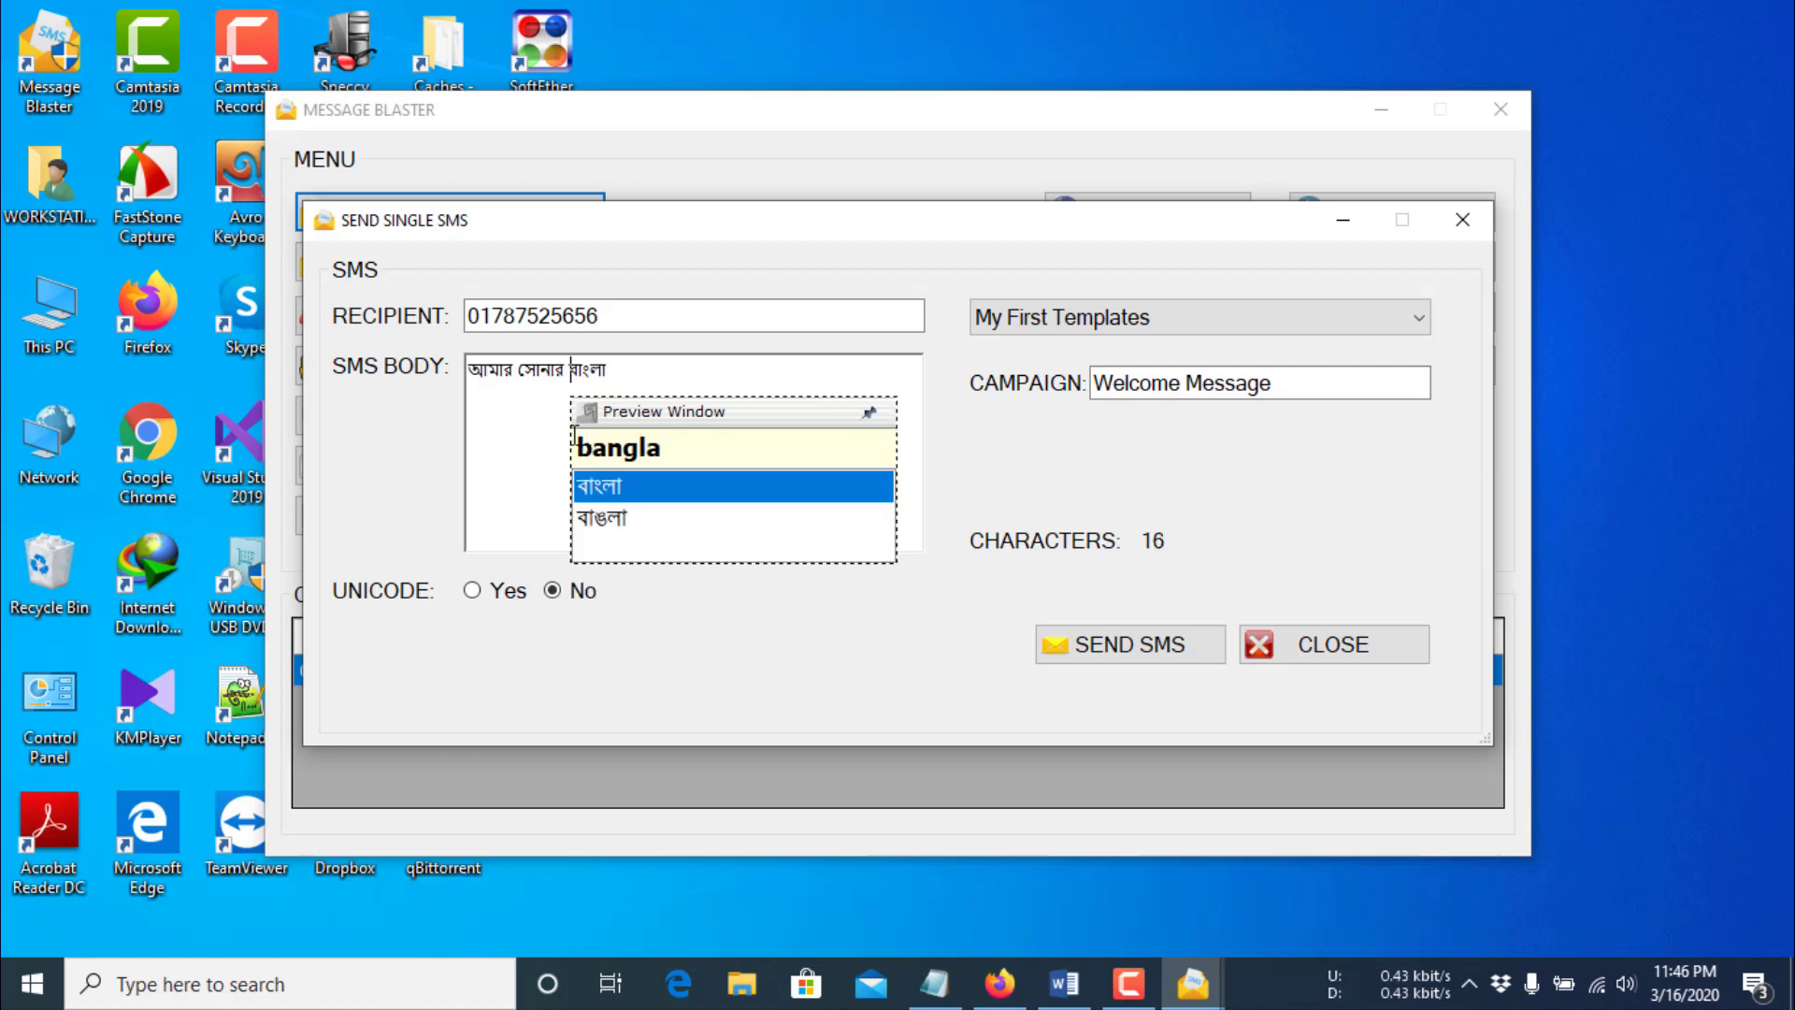
text(ami )
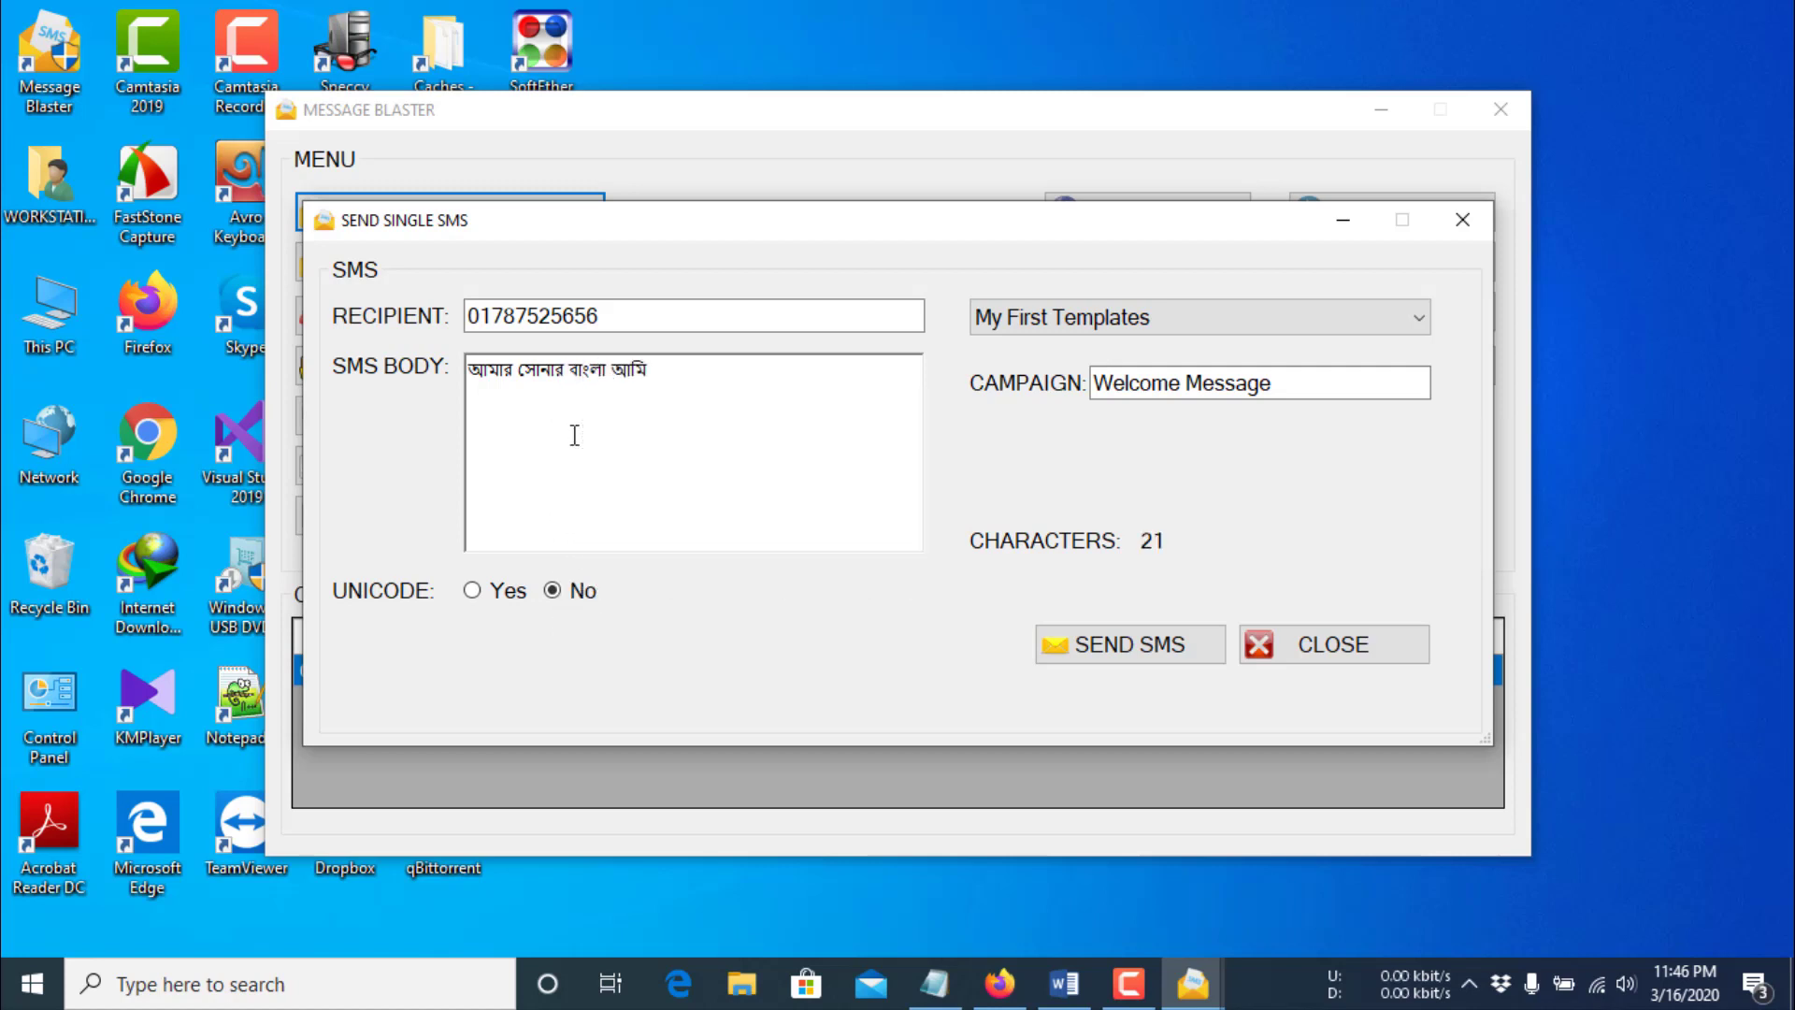
text(tomay valo)
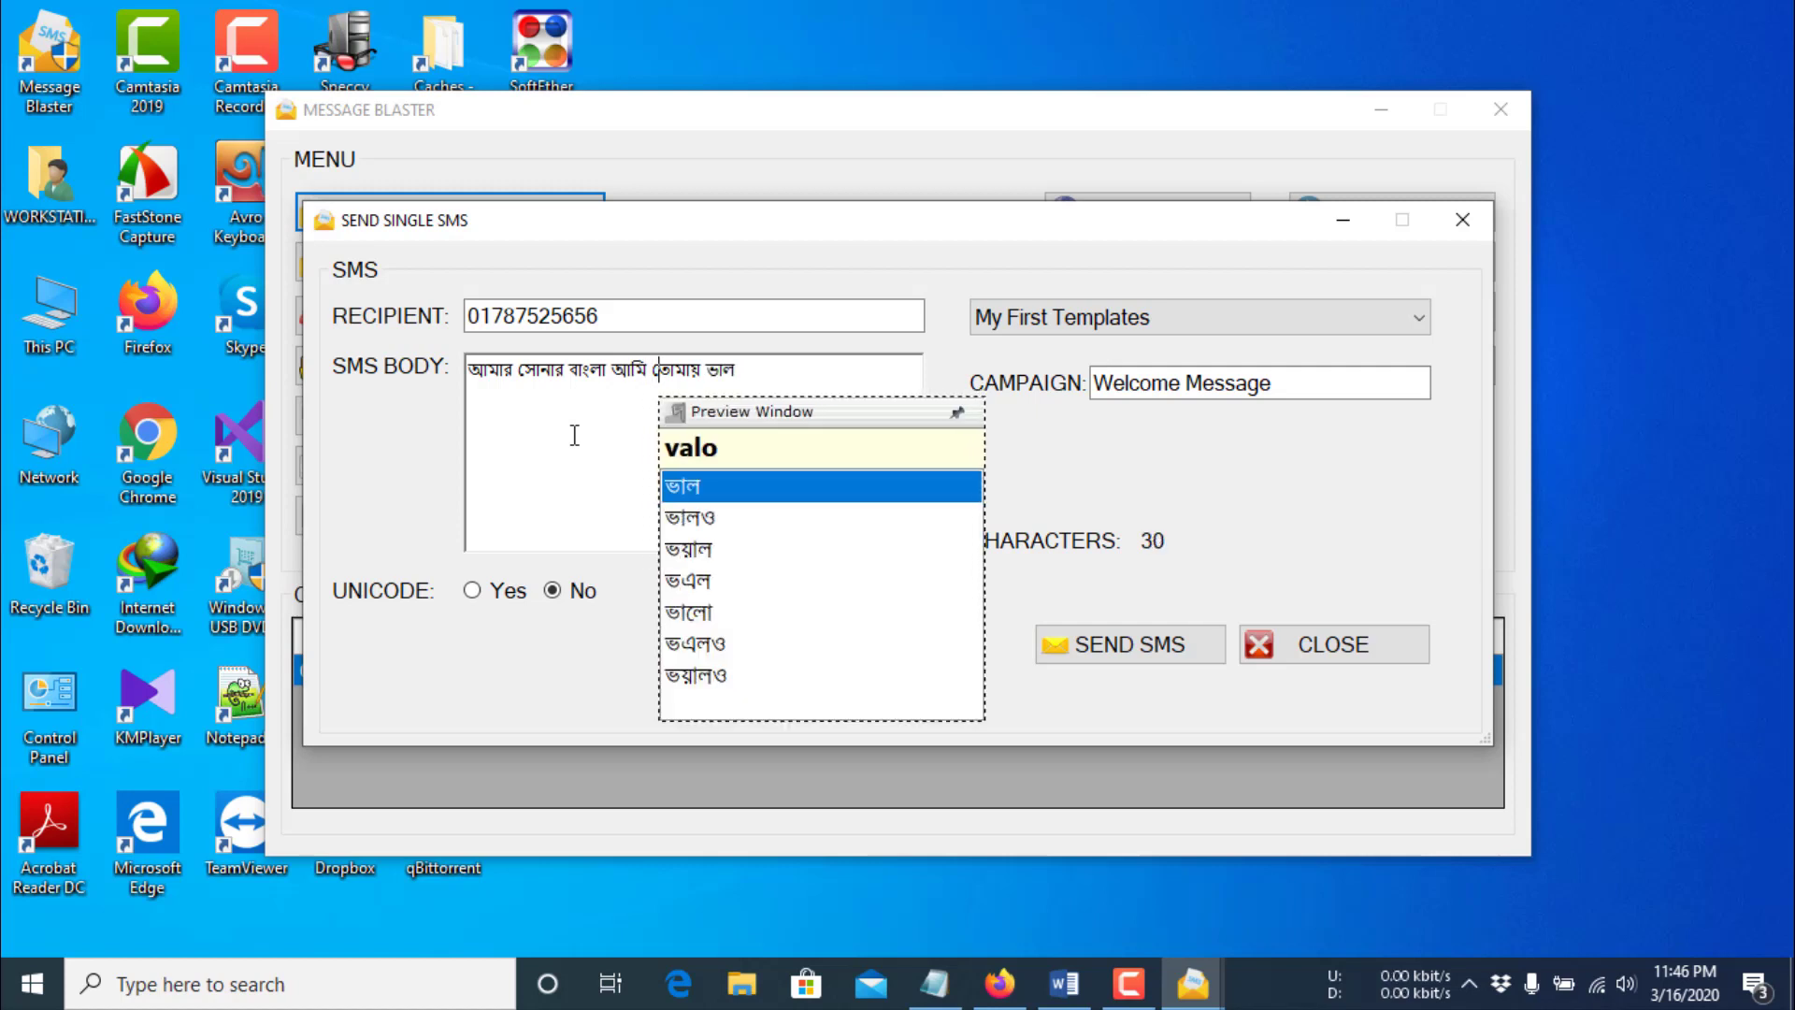
text(bashi)
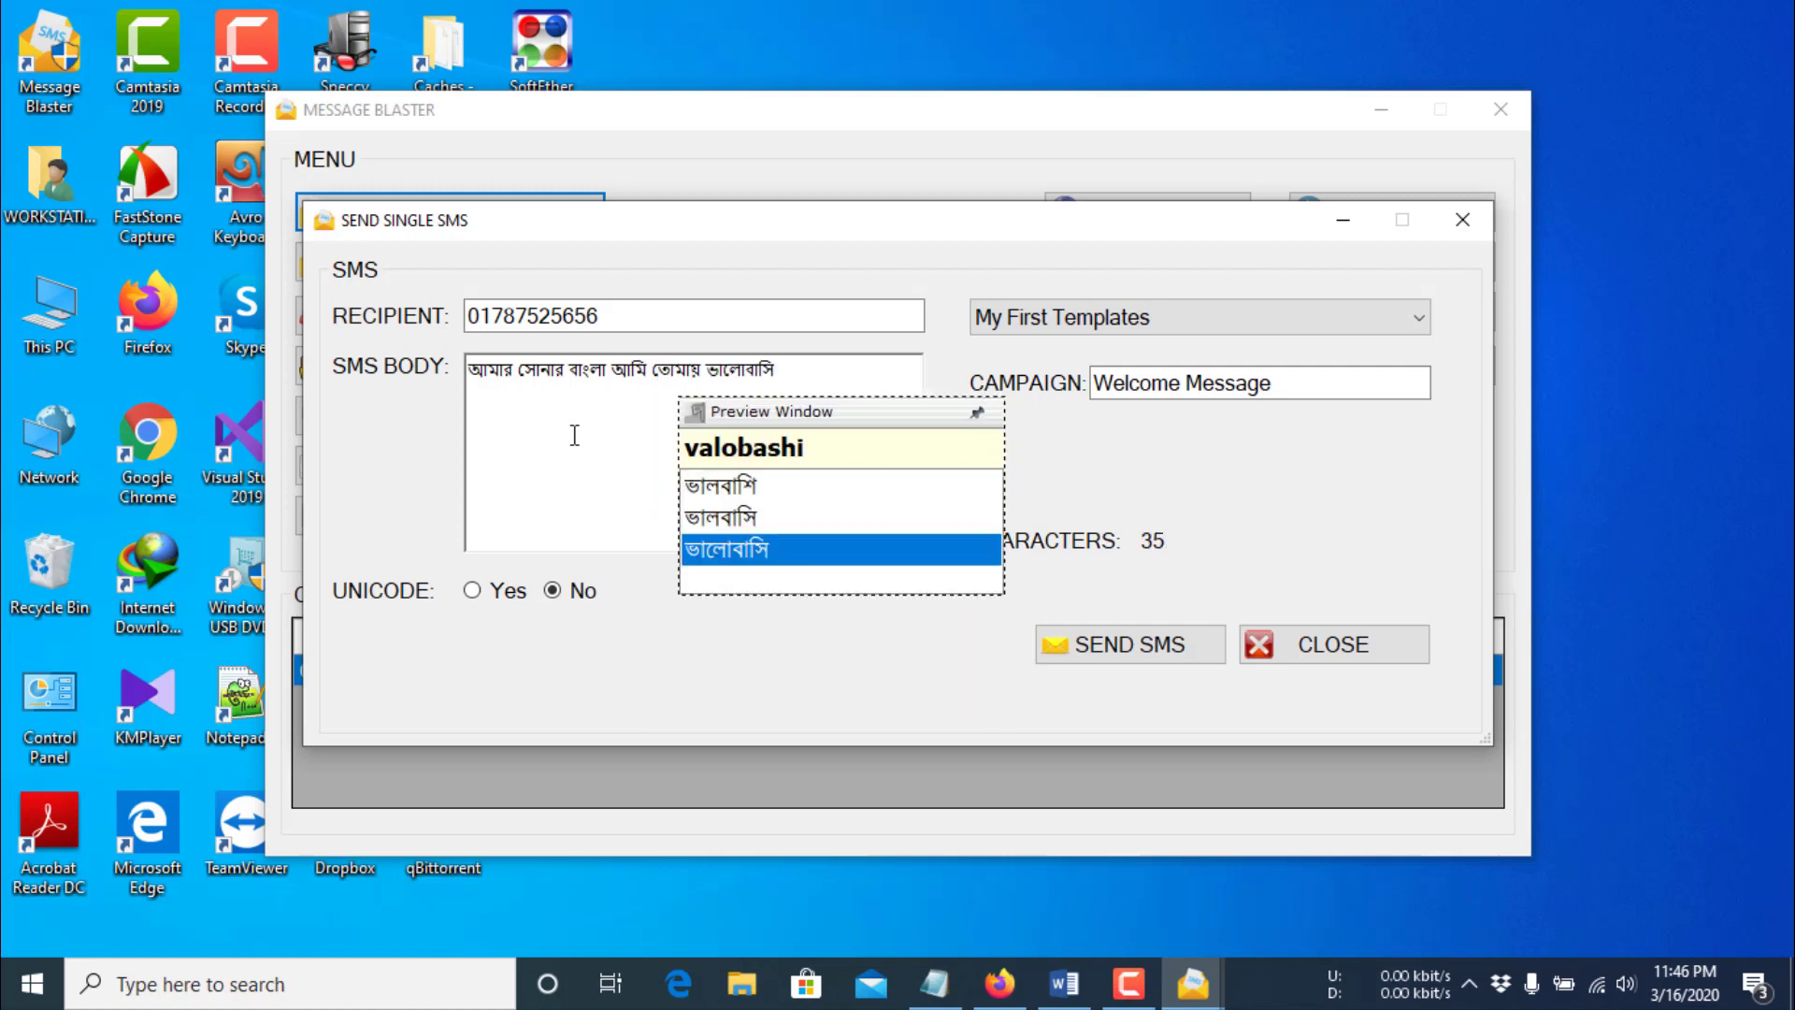
click(575, 435)
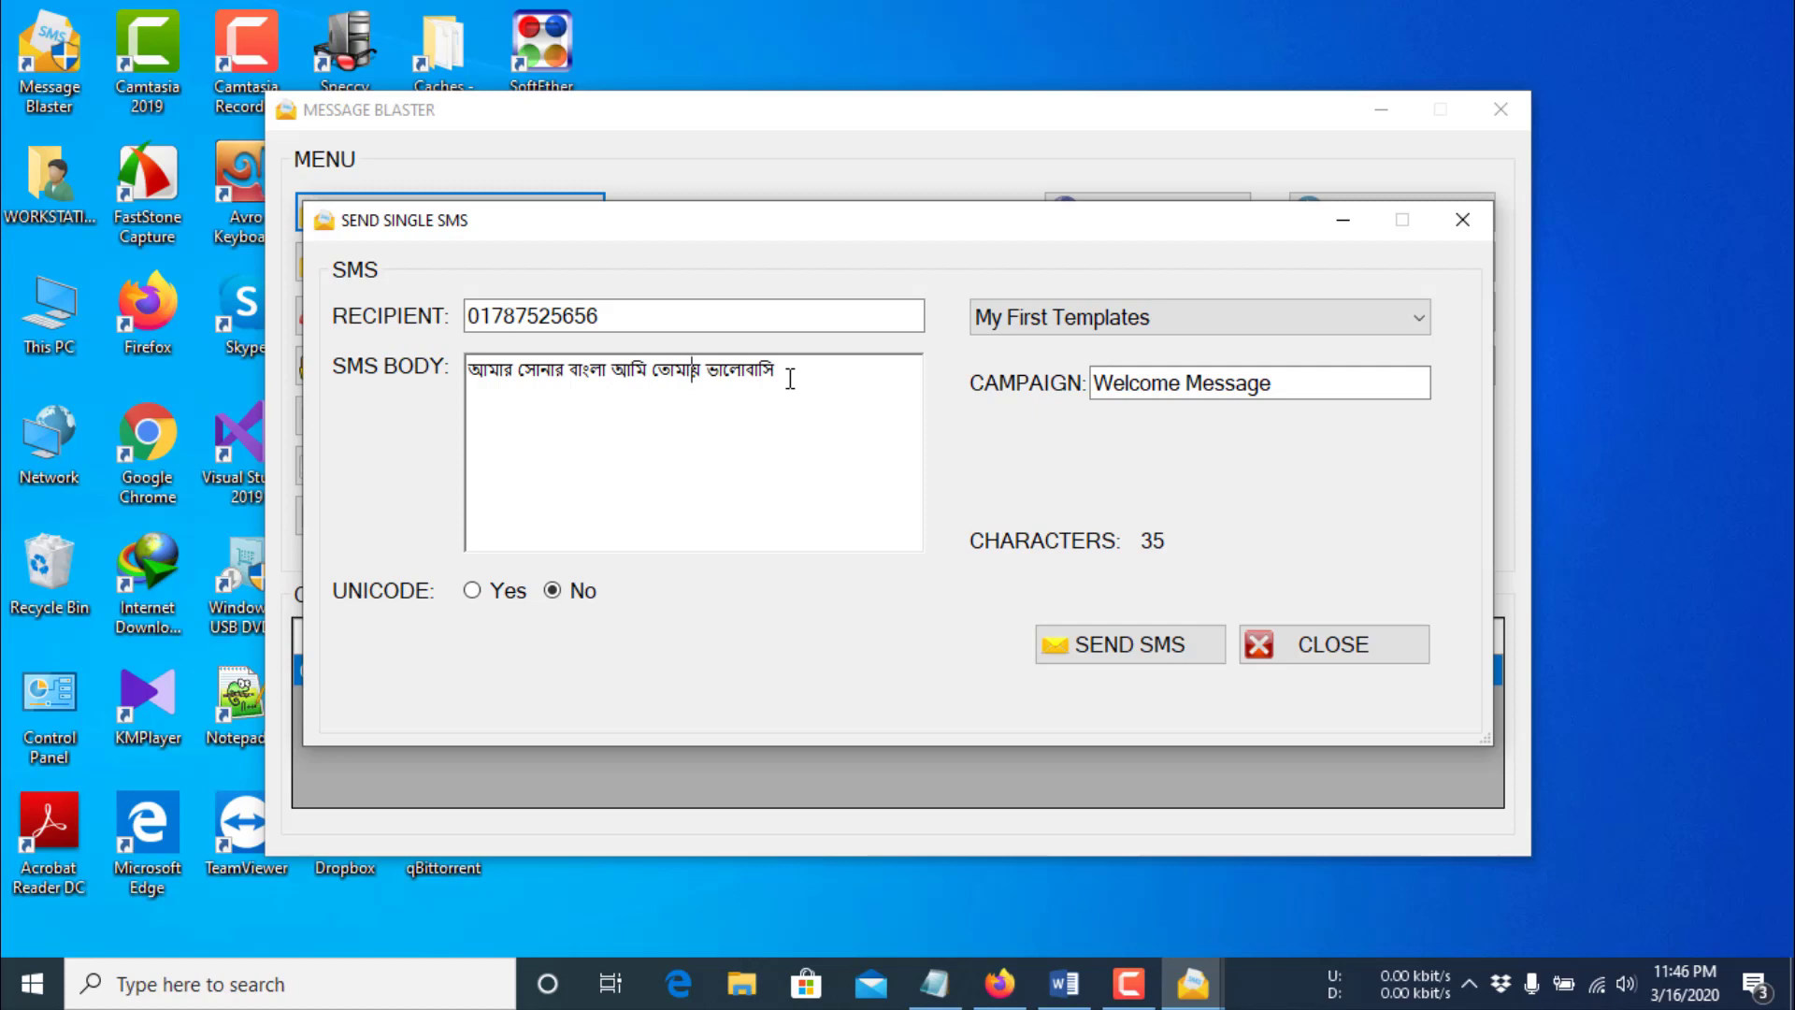
click(472, 590)
click(1138, 663)
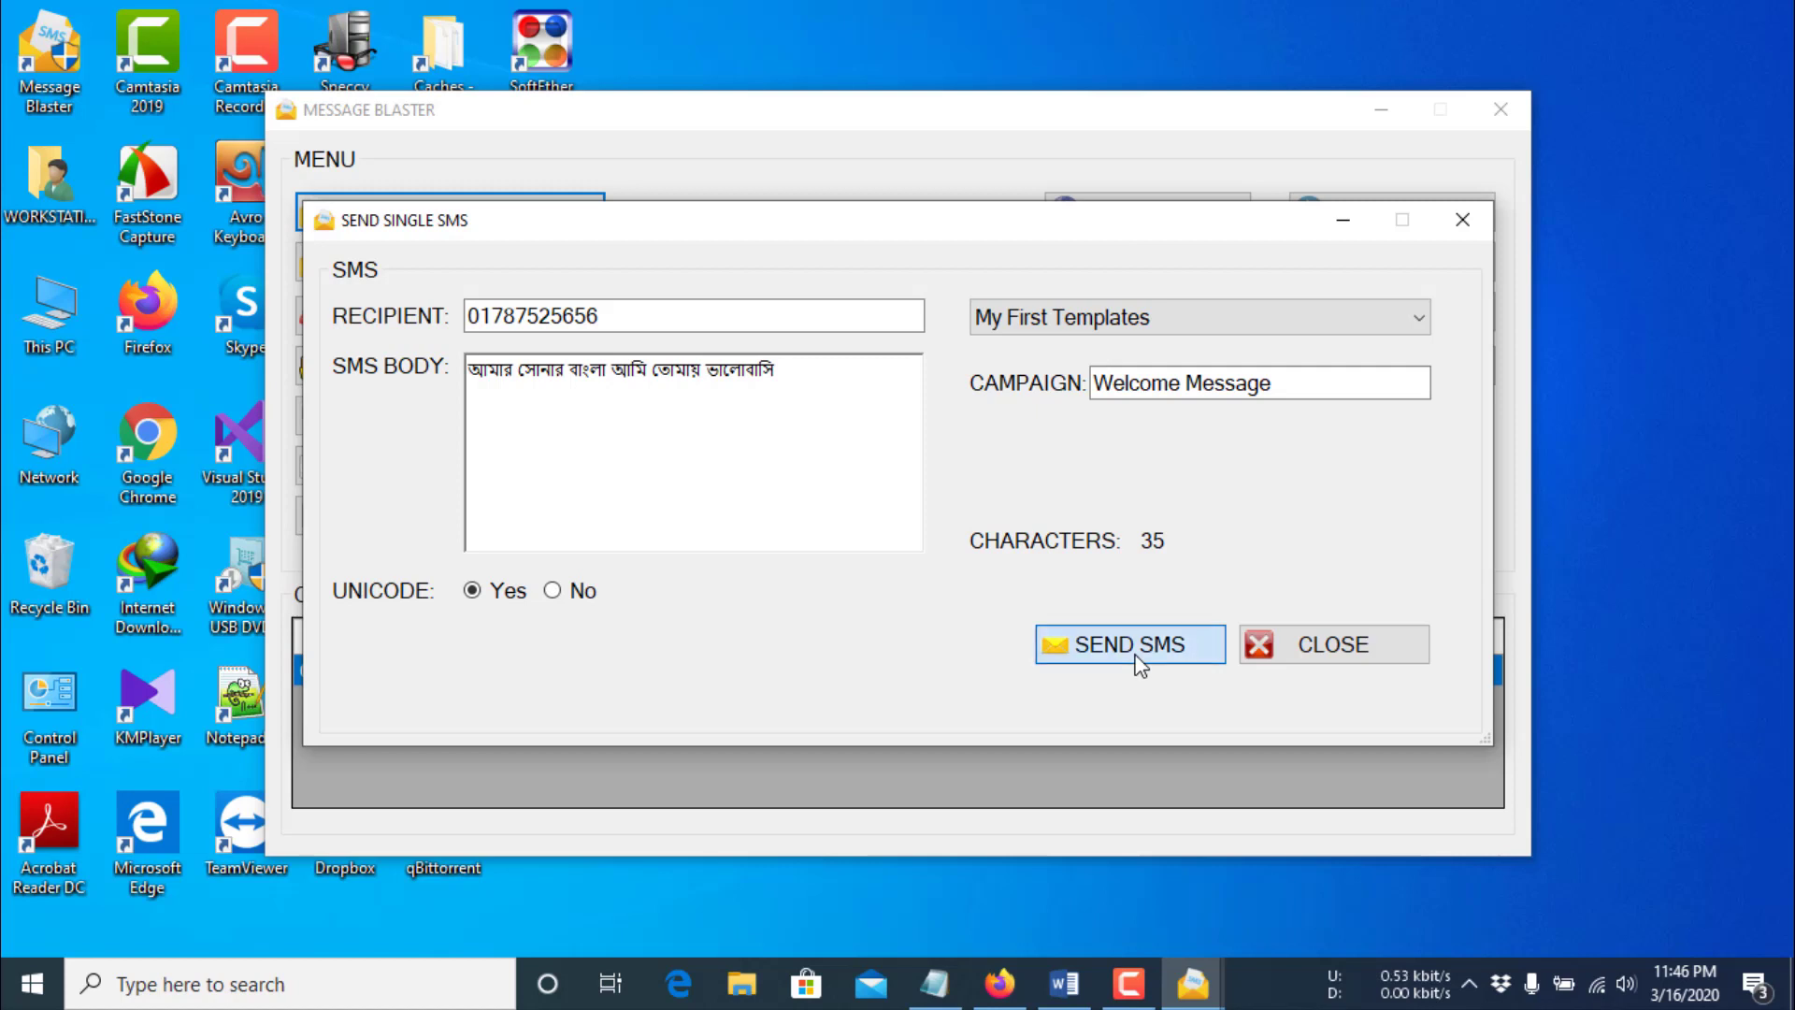